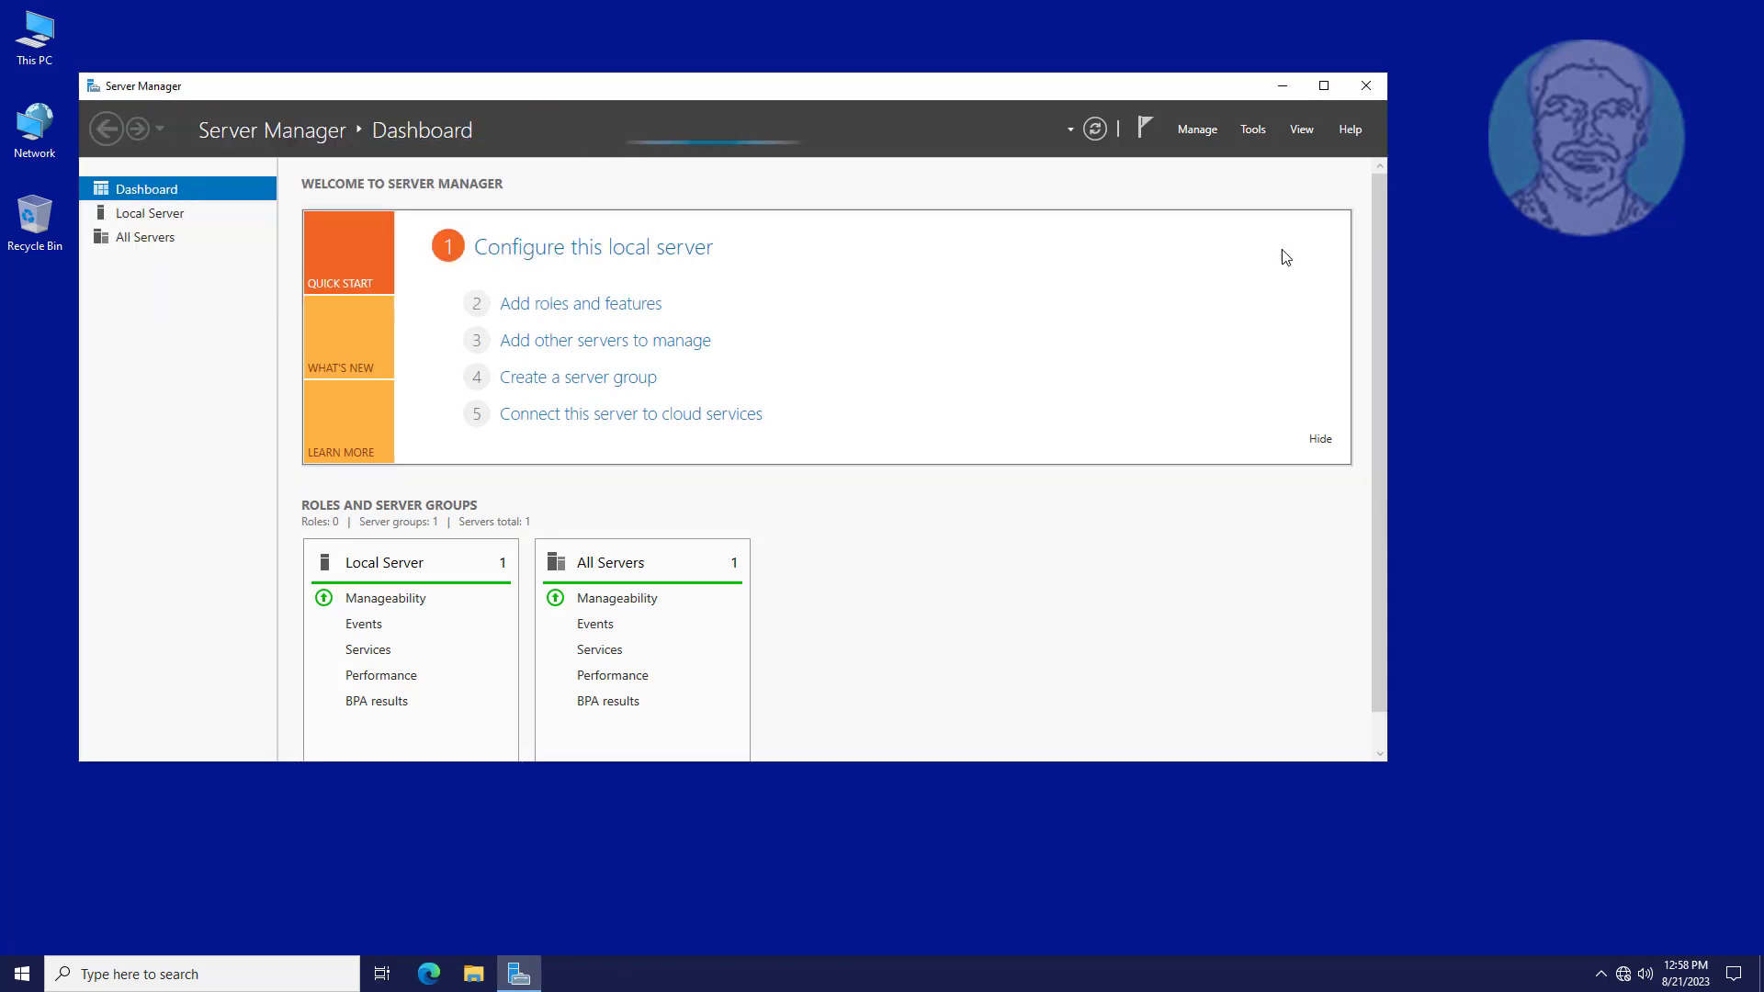
- Open Server Manager's Tools menu of administrative tools
{"action": "left_click", "coordinate": [1251, 132]}
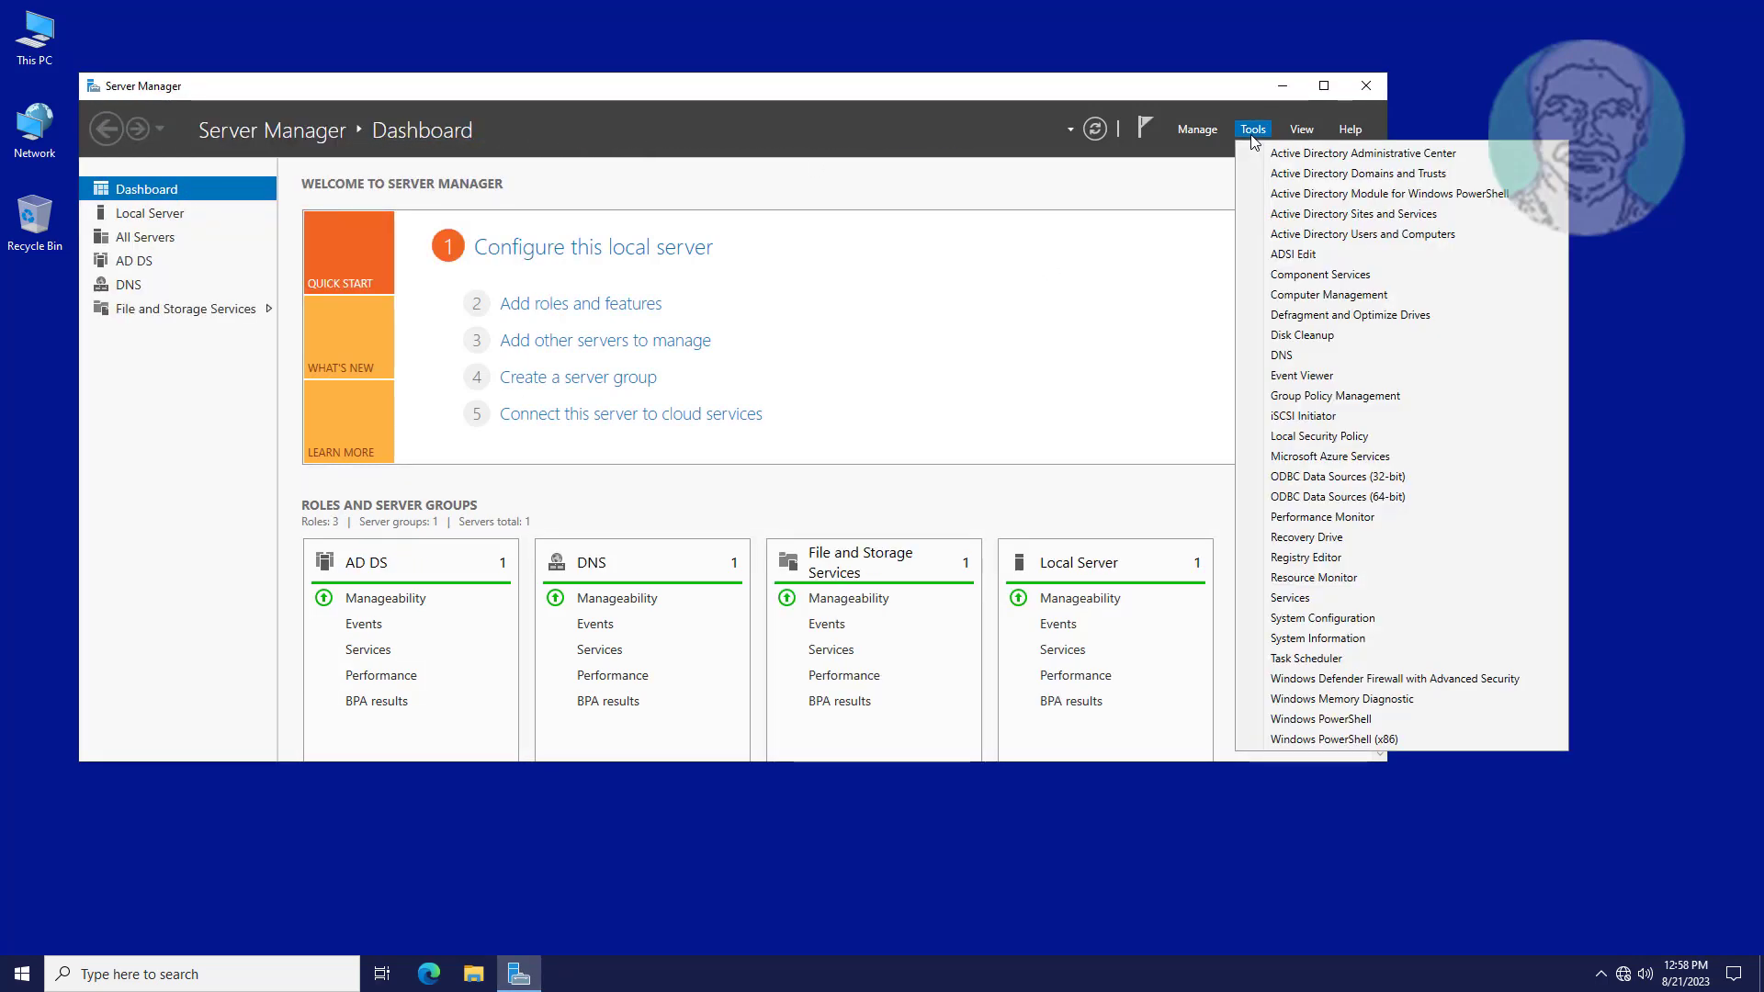
- In Active Directory Users and Computers, browse Staff, SEO and SEO Computer, then select MURUDESKTOP1 in Computers
{"action": "left_click", "coordinate": [1398, 233]}
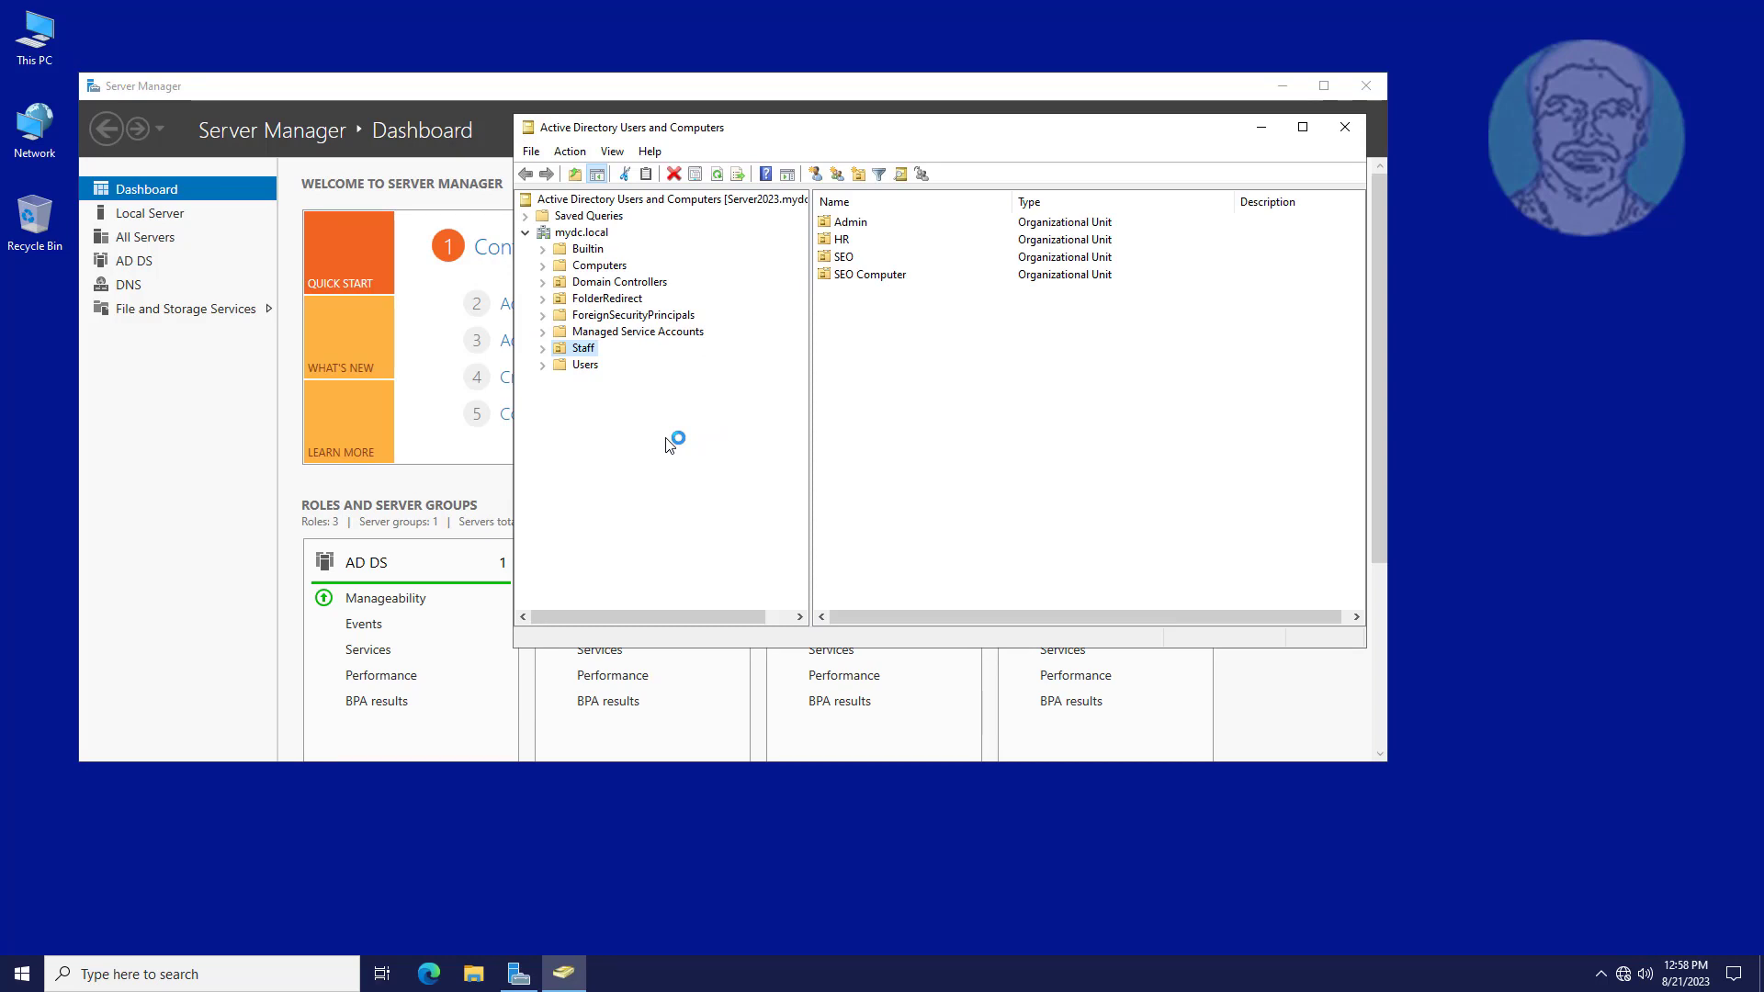
{"action": "left_click", "coordinate": [542, 350]}
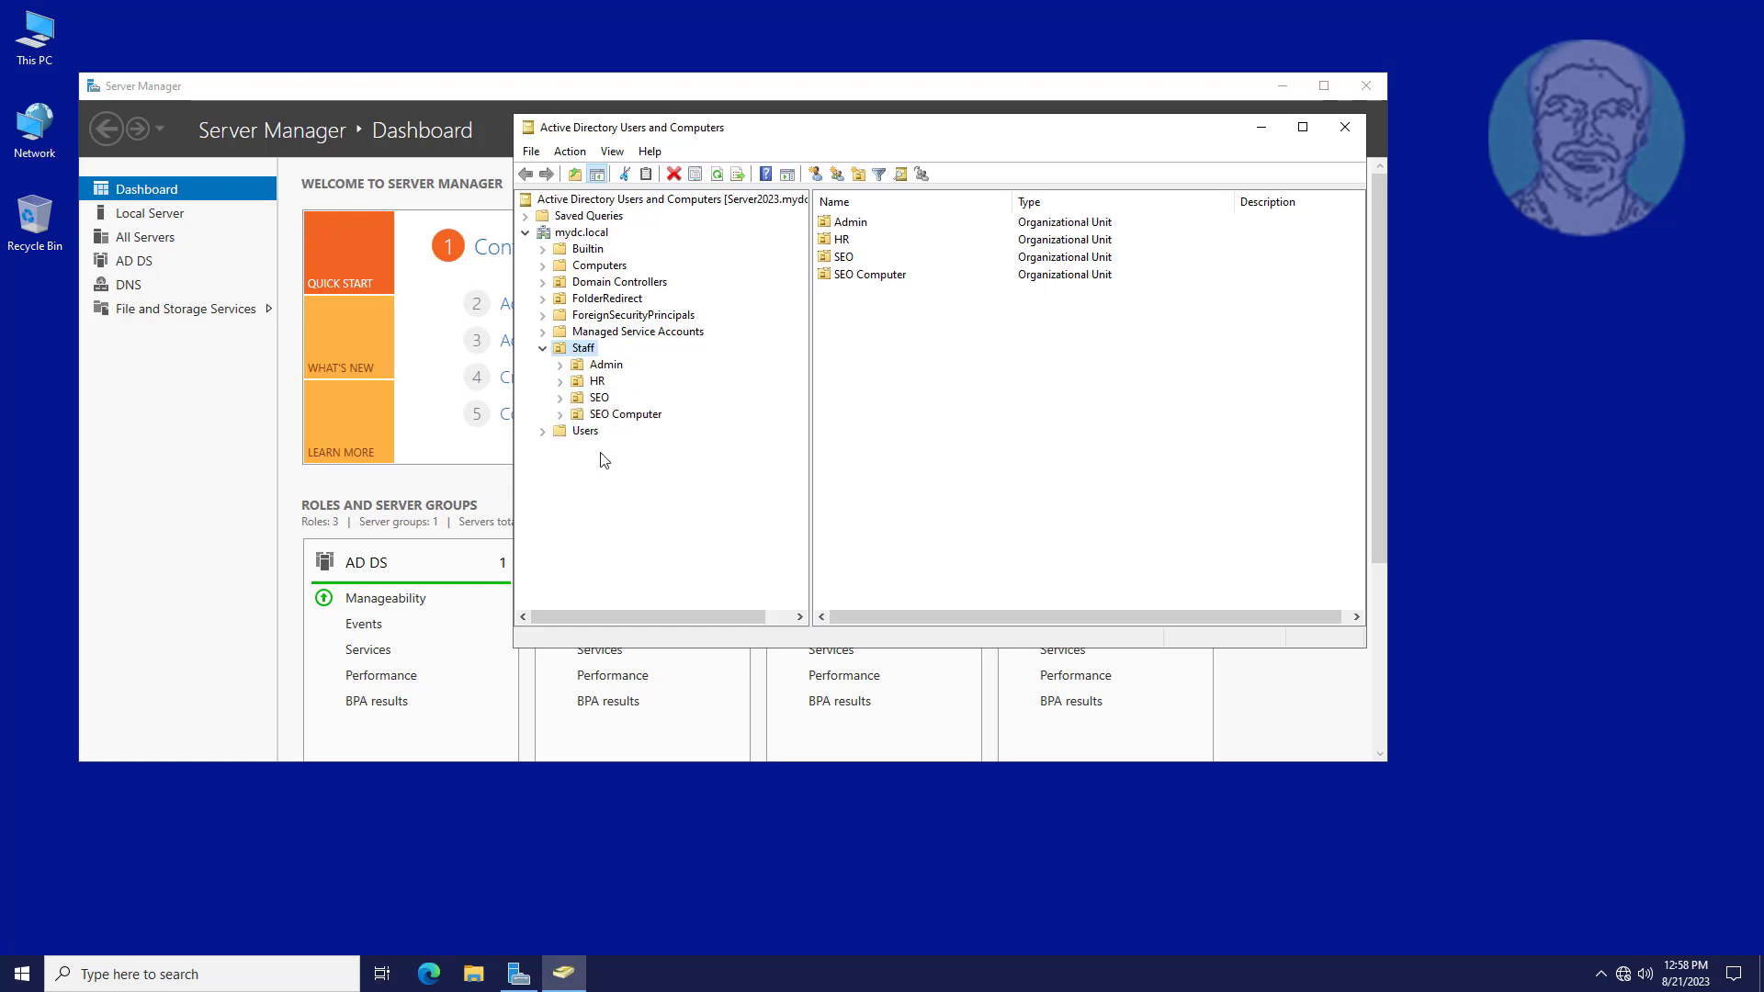
{"action": "left_click", "coordinate": [607, 401]}
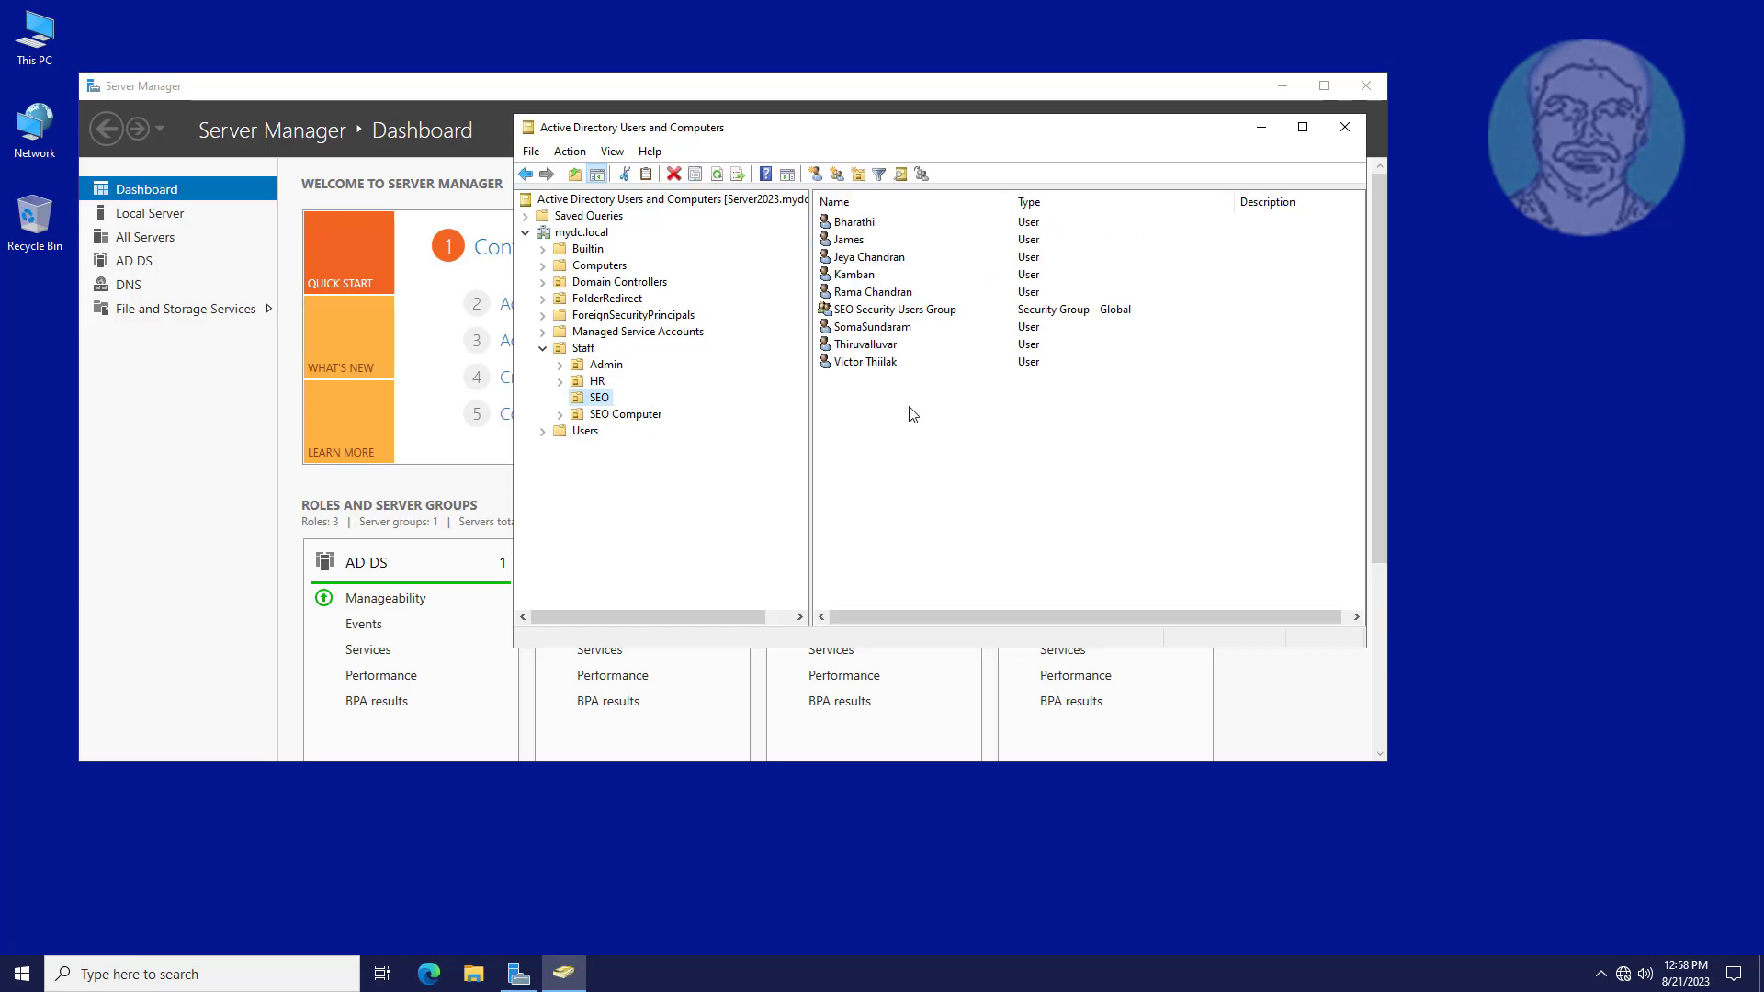
{"action": "left_click", "coordinate": [654, 415]}
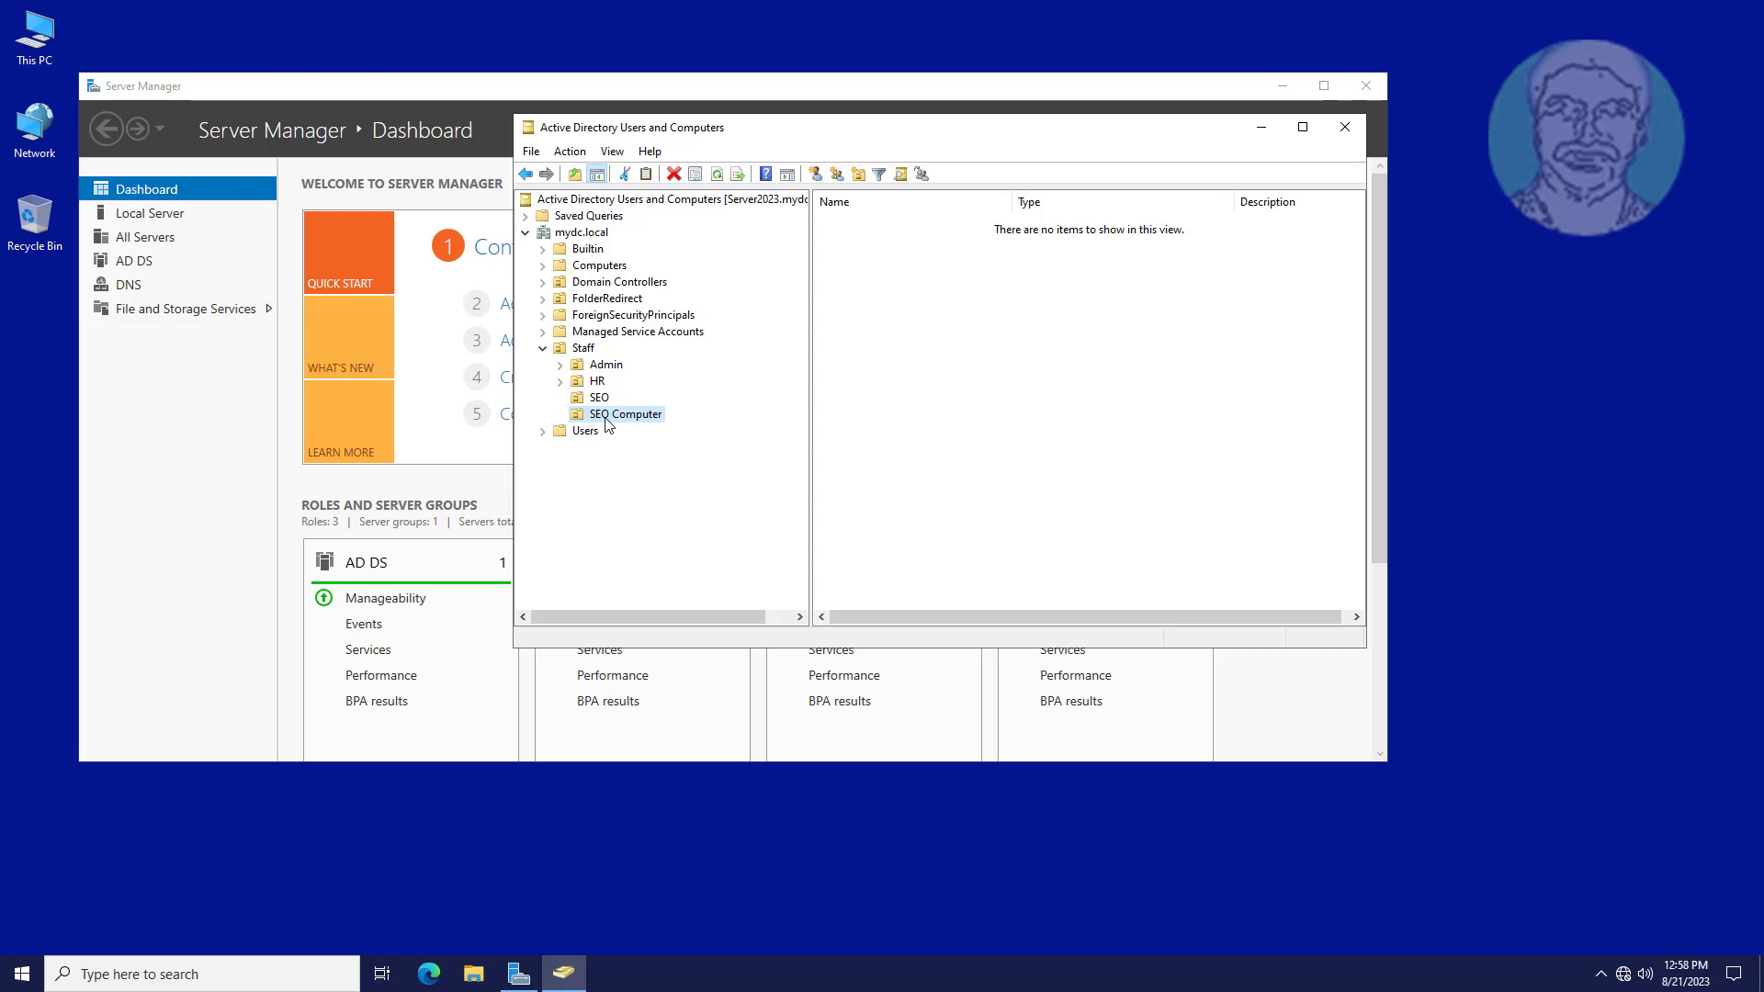
{"action": "left_click", "coordinate": [598, 266]}
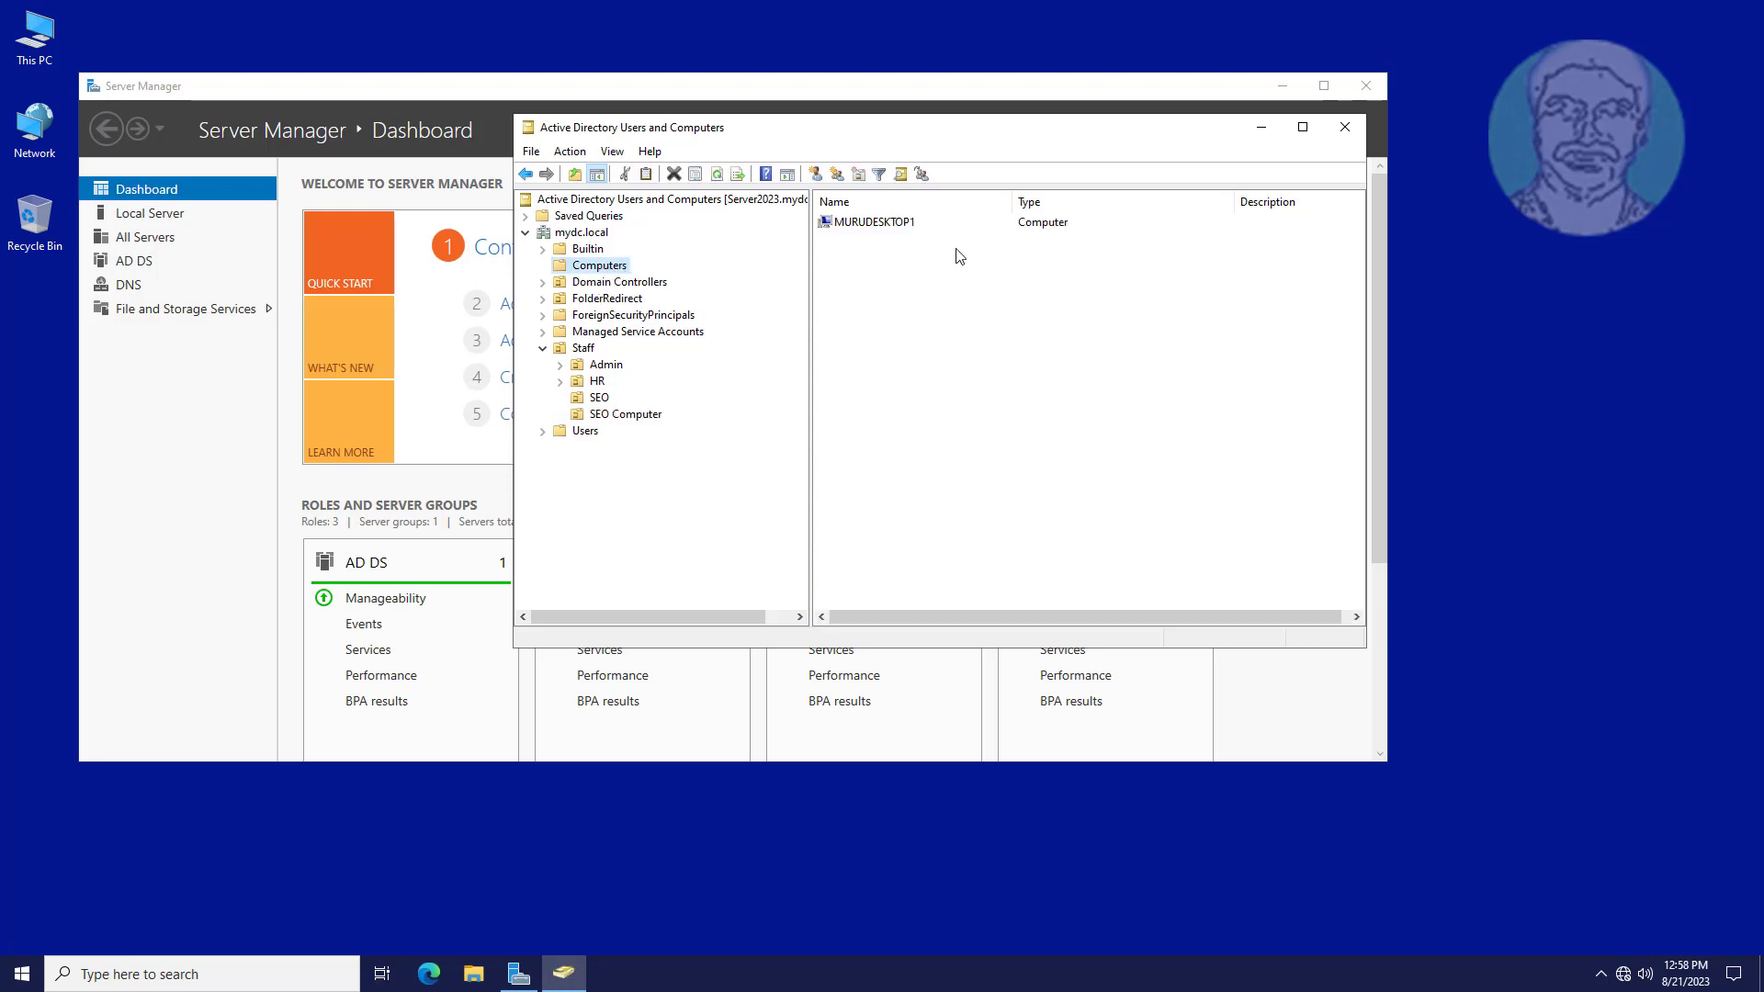
{"action": "left_click", "coordinate": [926, 225]}
- Move MURUDESKTOP1 into Staff > SEO Computer, verify it there, and close the console
{"action": "right_click", "coordinate": [929, 229]}
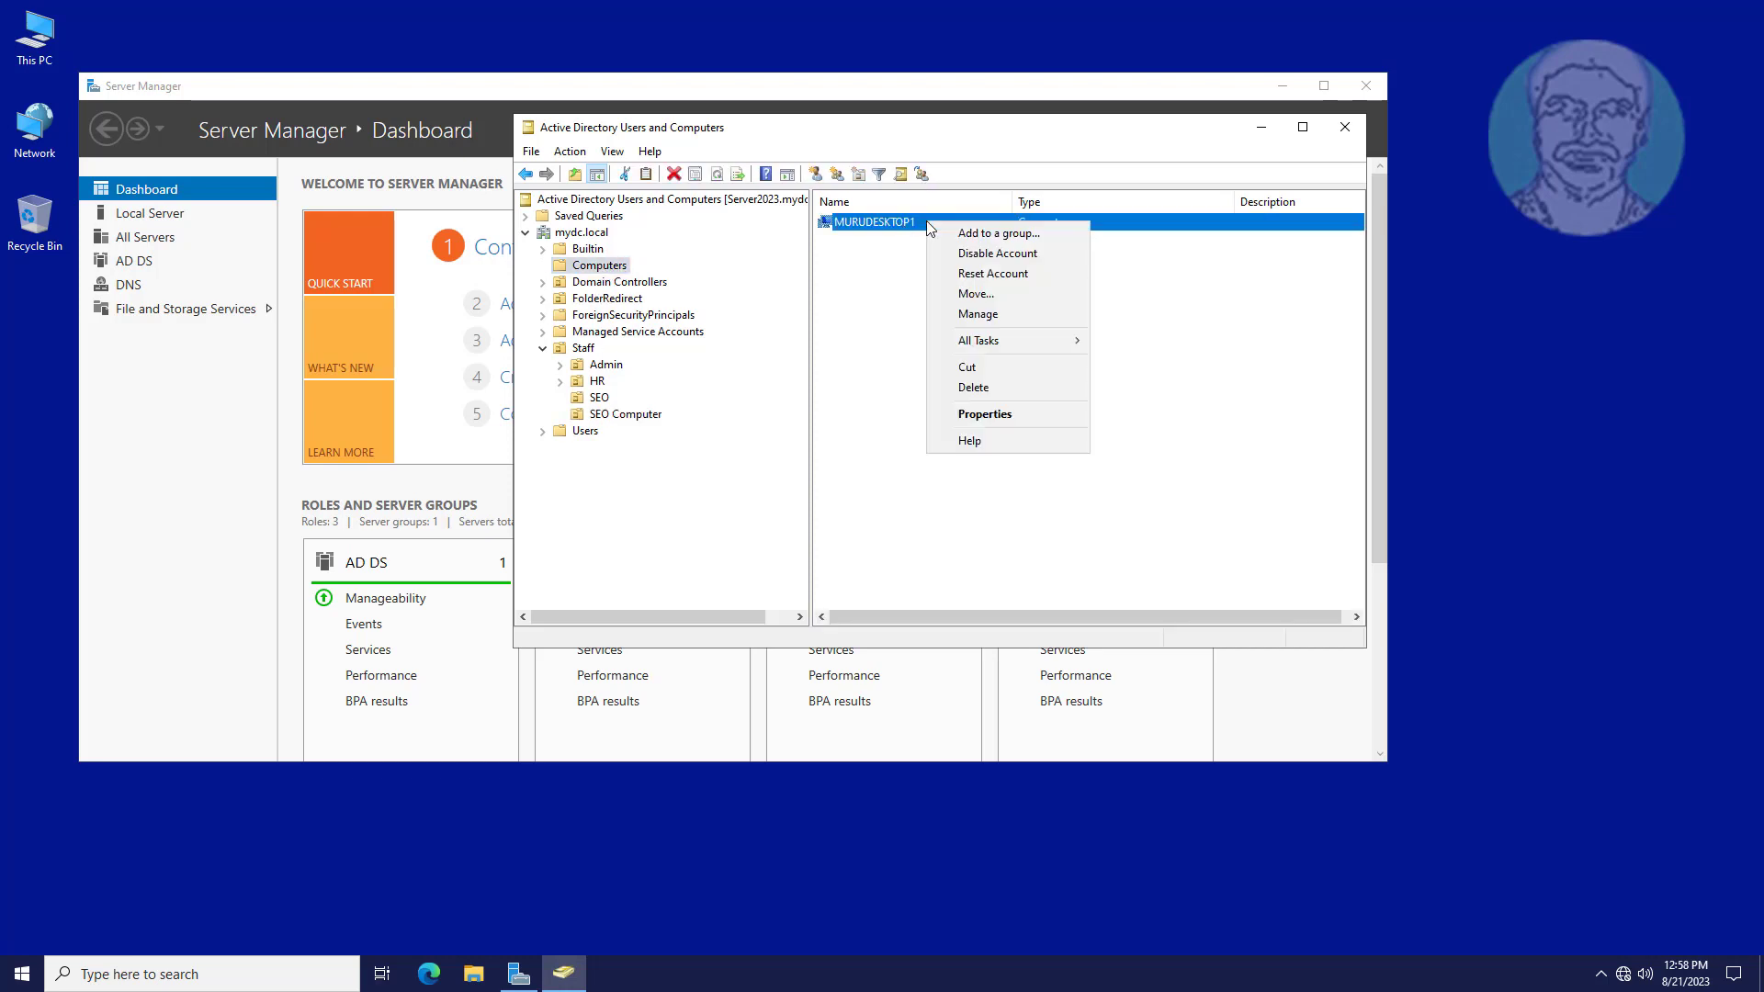
{"action": "left_click", "coordinate": [982, 298]}
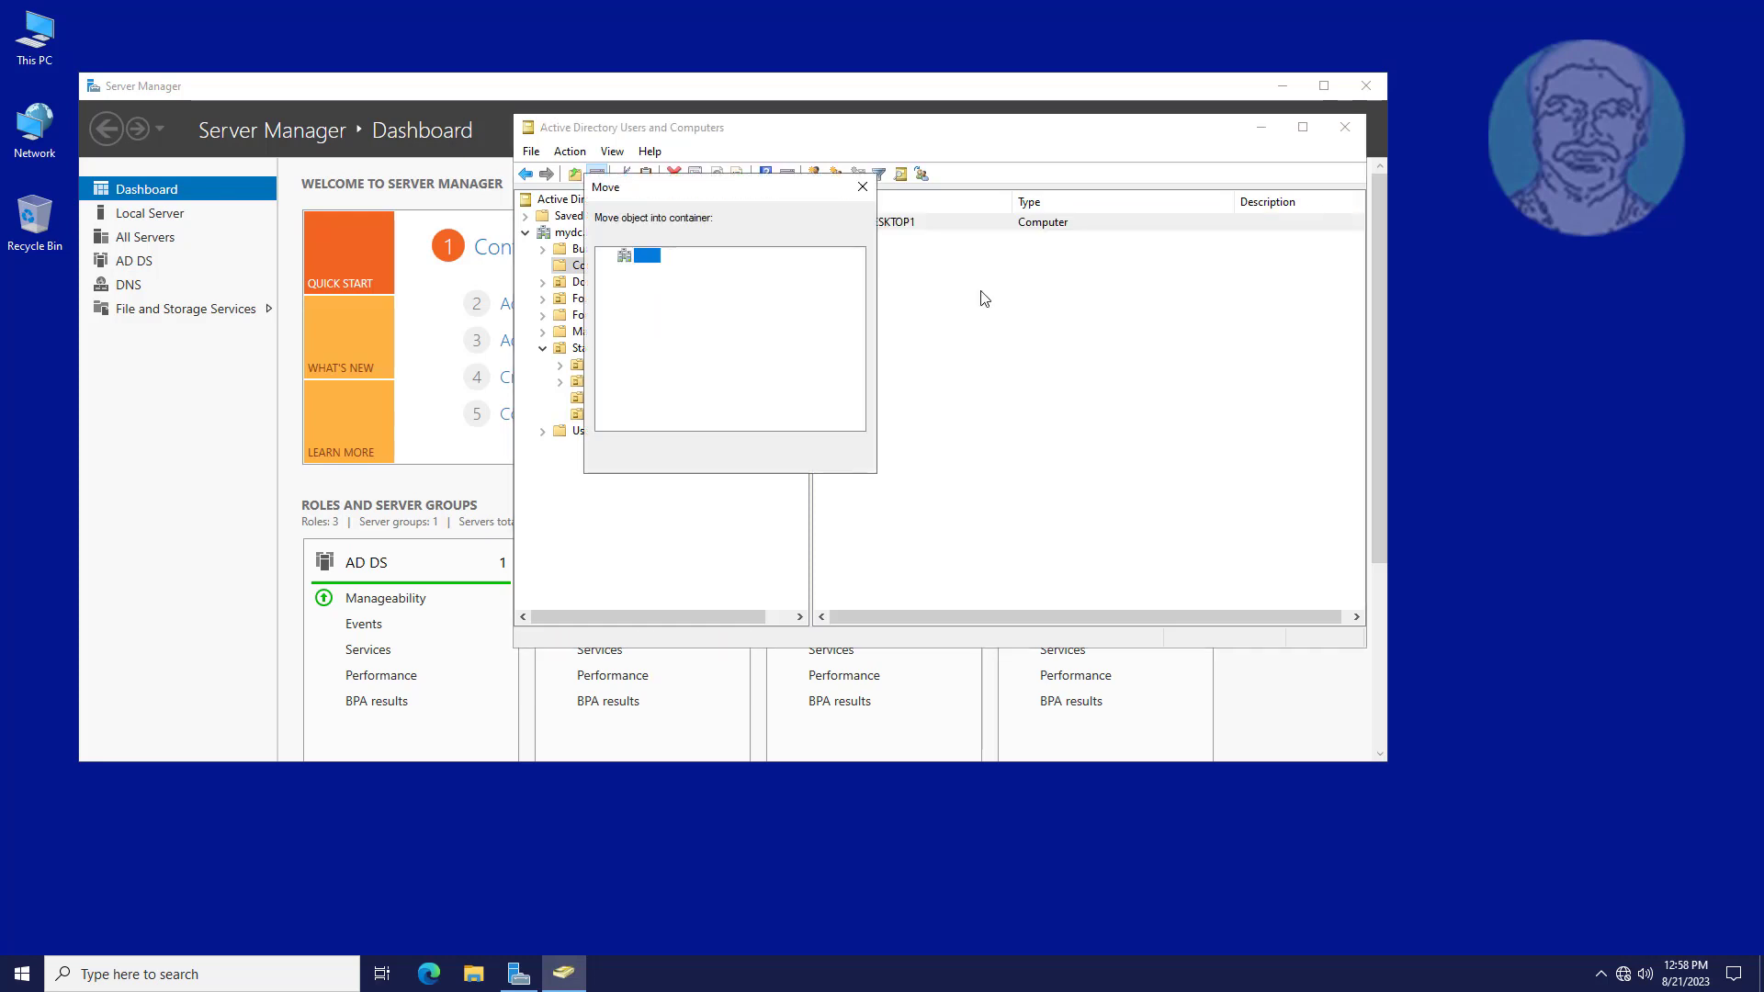
{"action": "double_click", "coordinate": [644, 360]}
{"action": "left_click", "coordinate": [700, 418]}
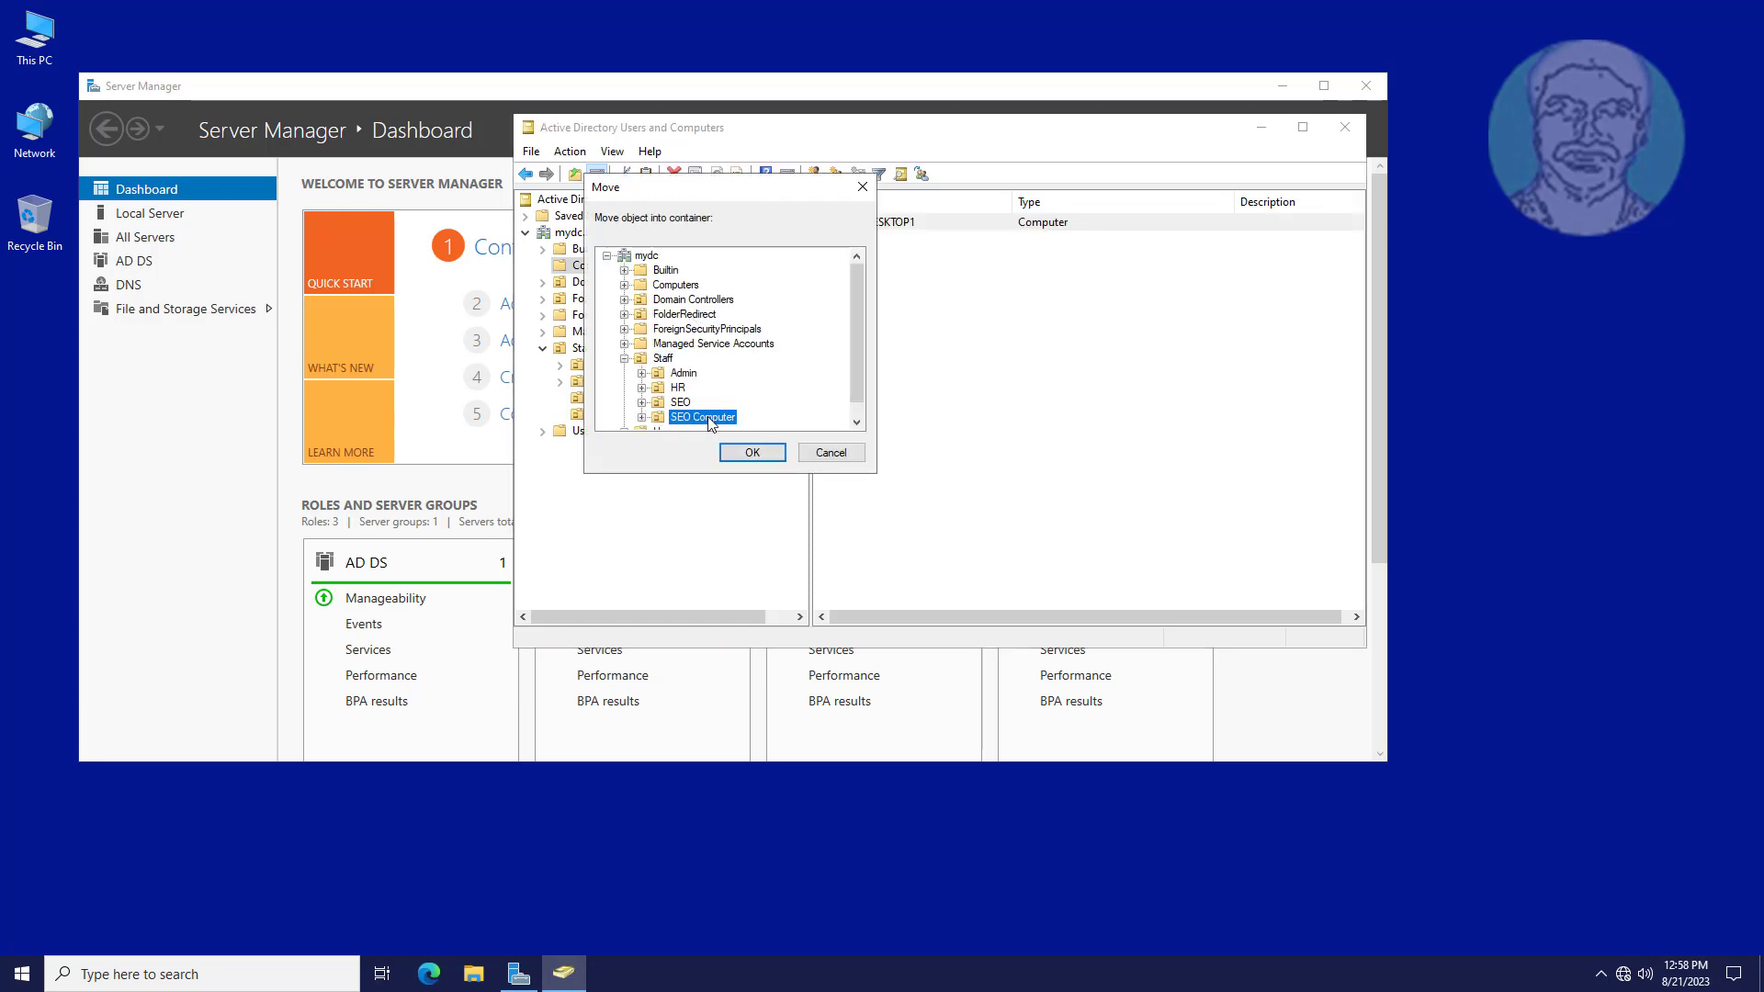
{"action": "left_click", "coordinate": [752, 453]}
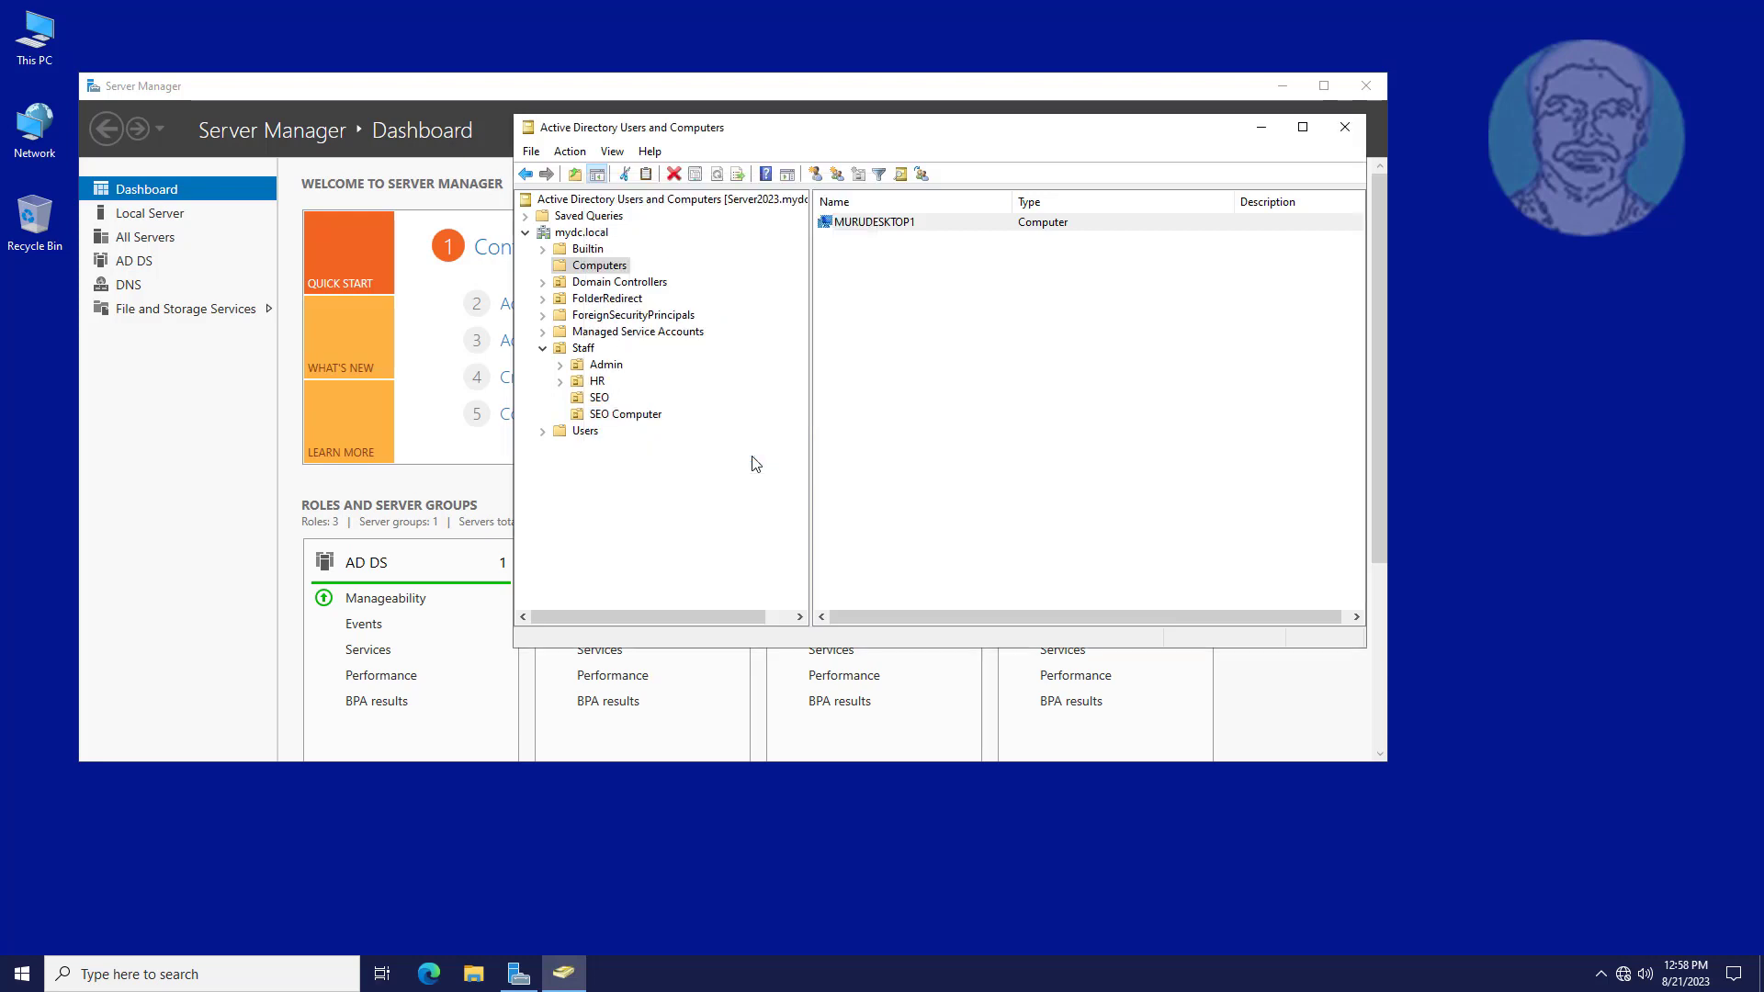
{"action": "left_click", "coordinate": [642, 416]}
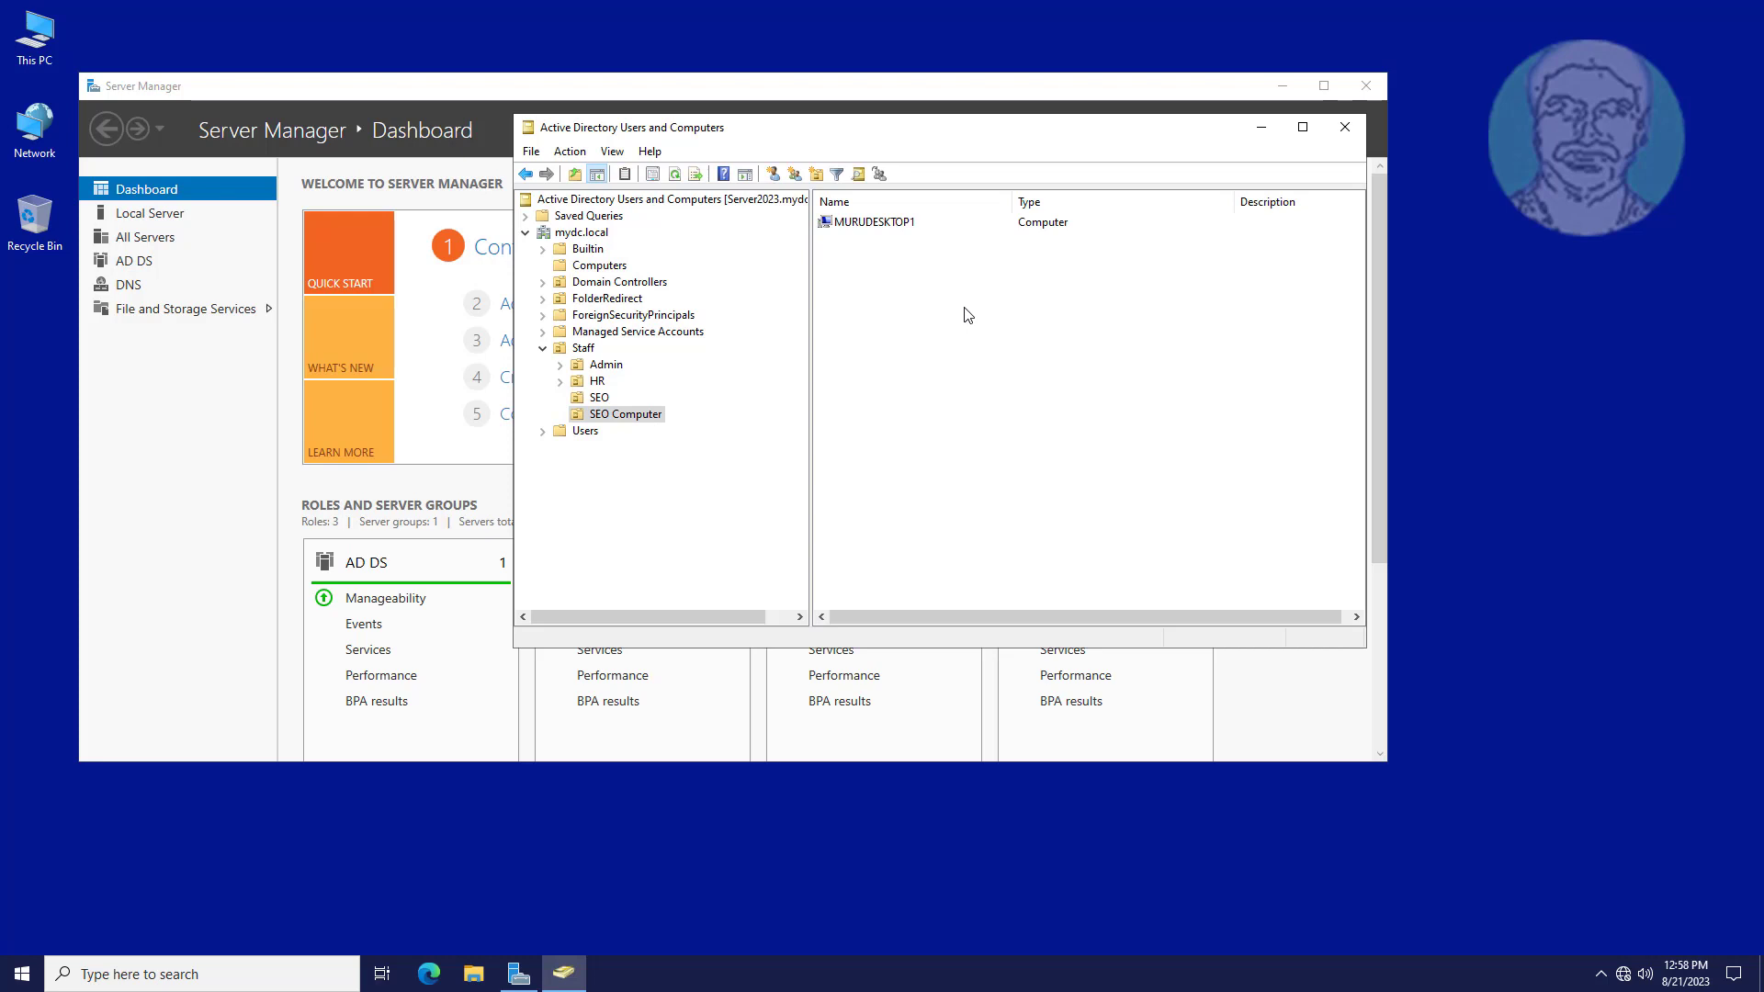
{"action": "left_click", "coordinate": [1344, 129]}
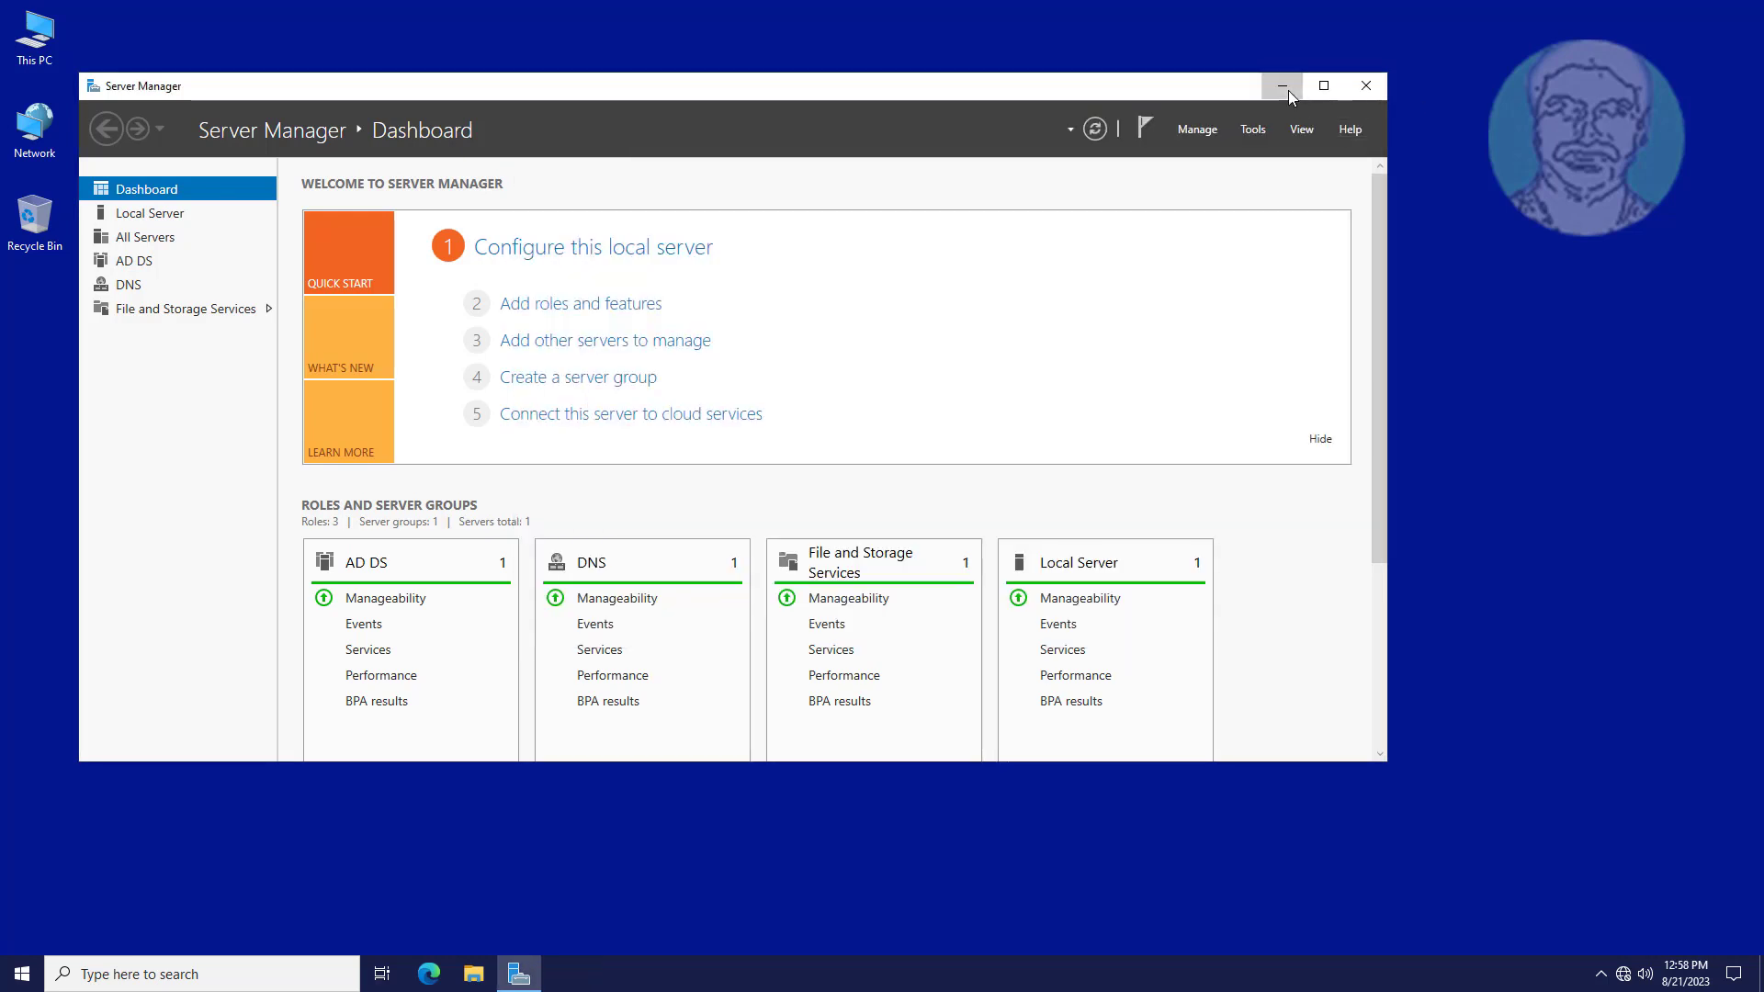
- Minimize Server Manager and open Local Disk (C:) in File Explorer
{"action": "left_click", "coordinate": [1284, 88]}
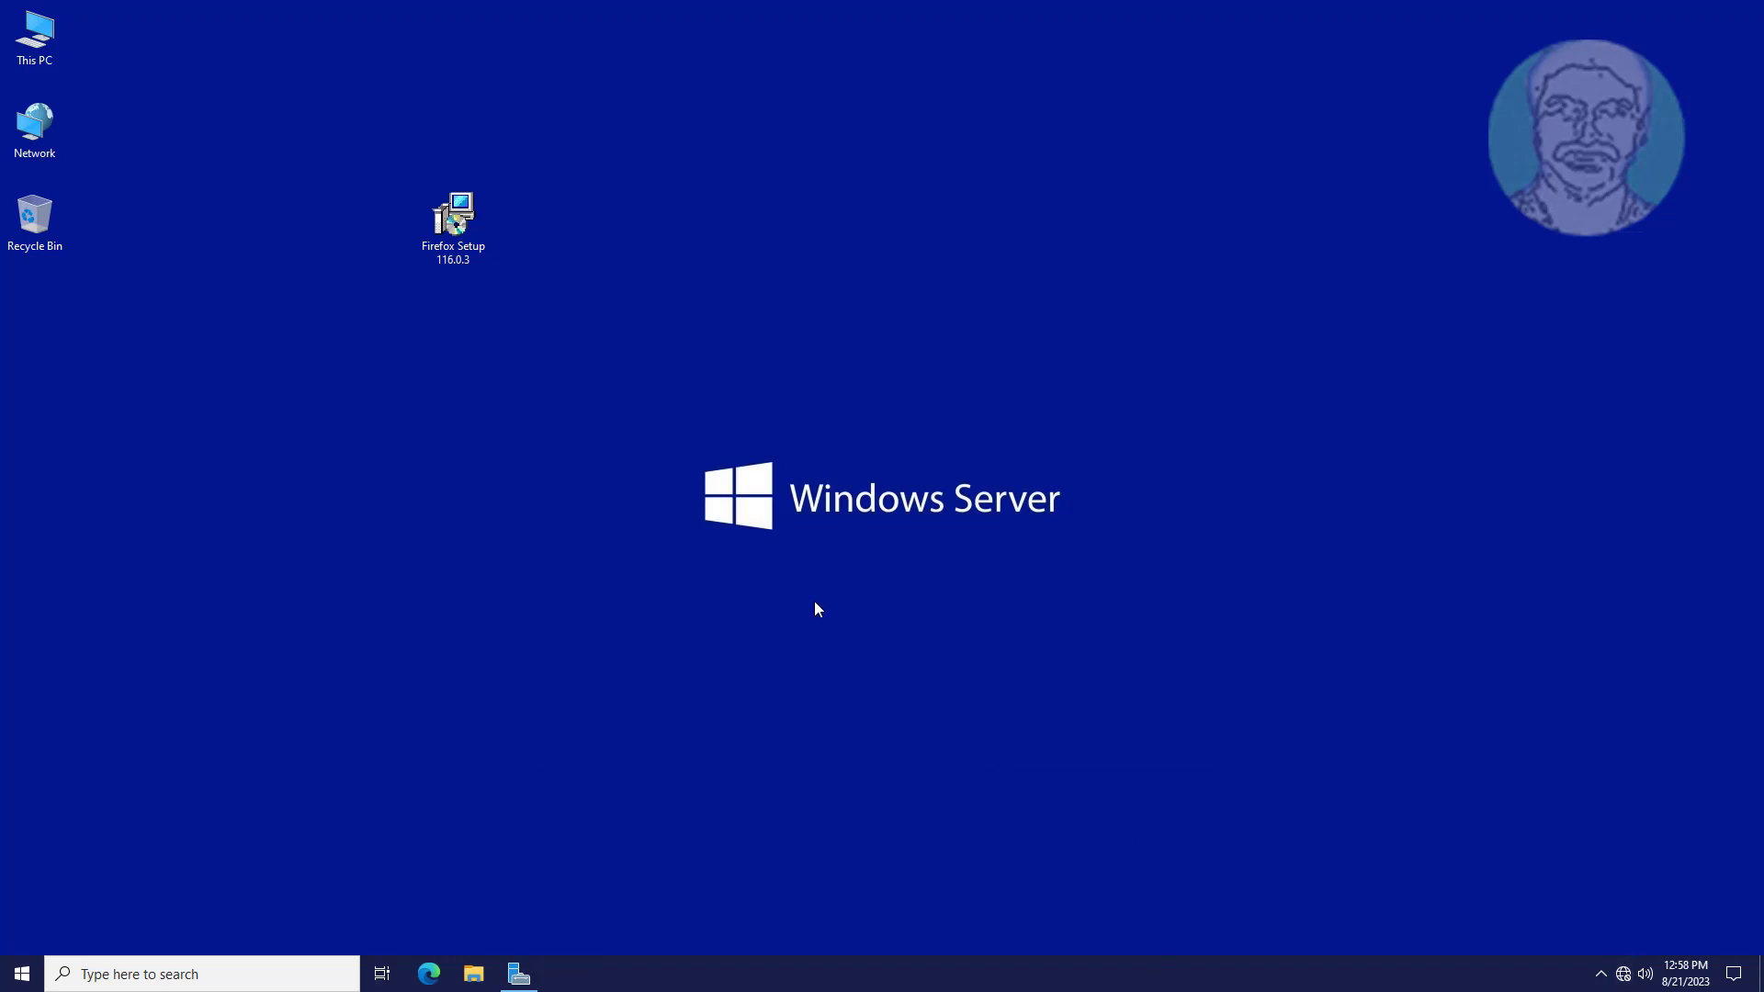
{"action": "left_click", "coordinate": [474, 975]}
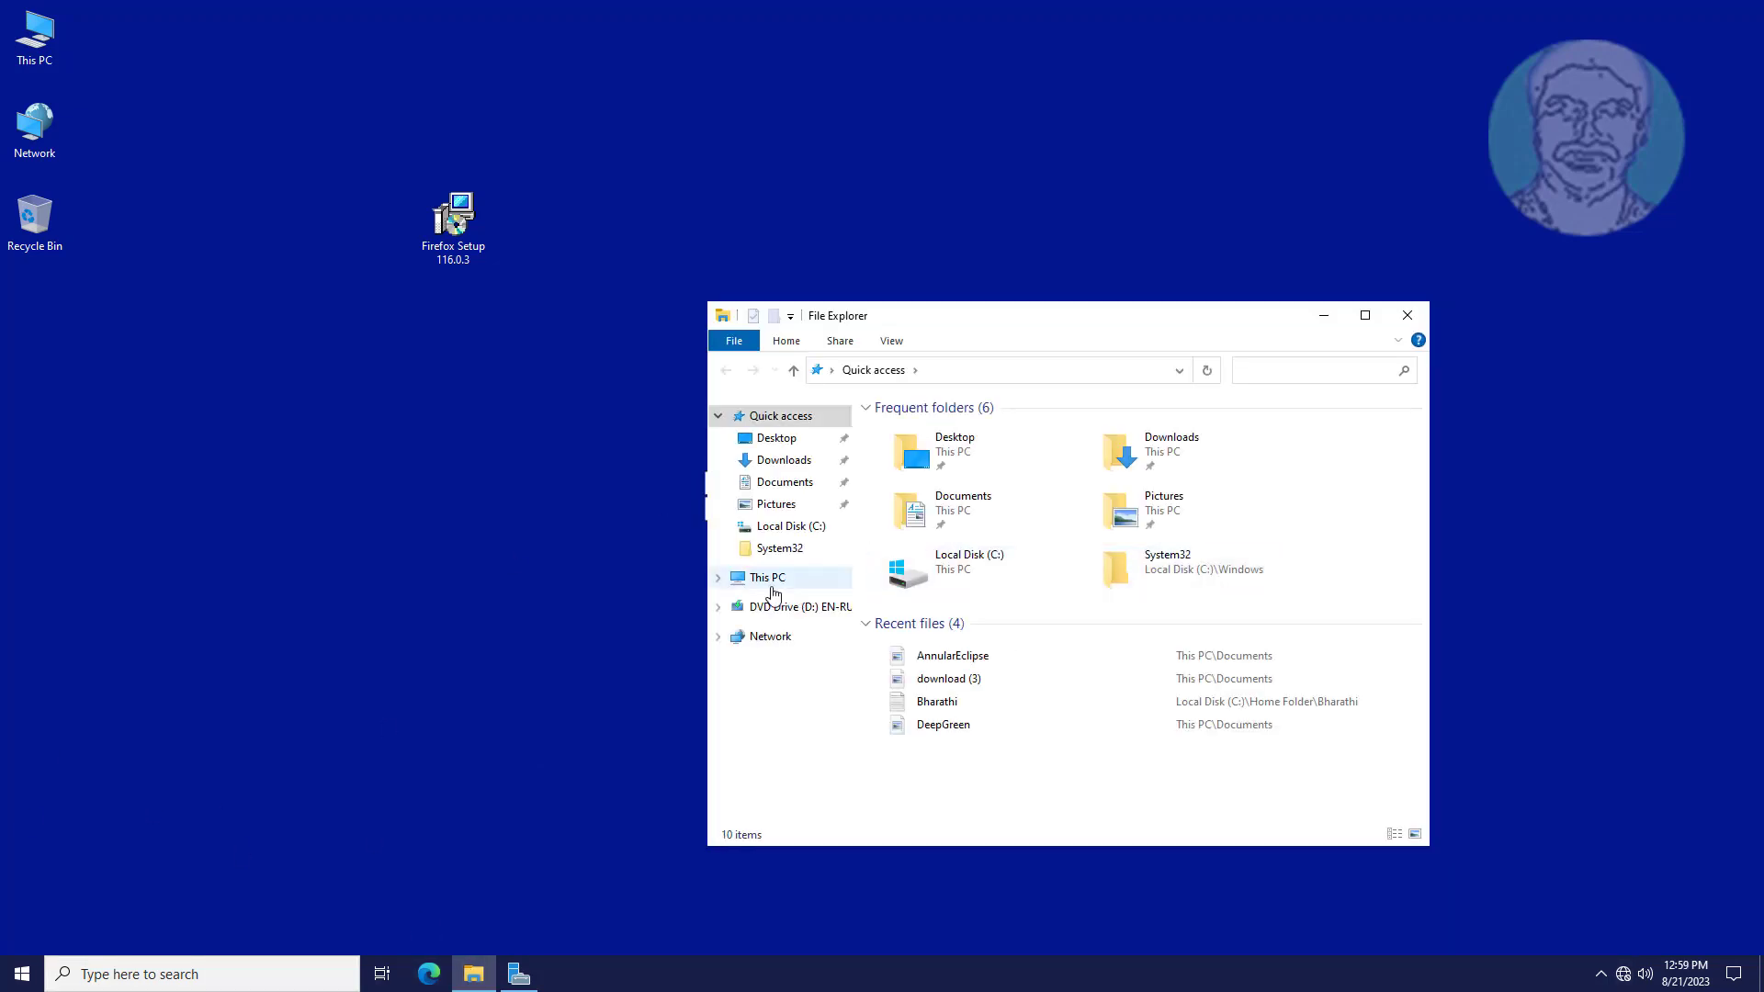
{"action": "left_click", "coordinate": [768, 578]}
{"action": "double_click", "coordinate": [979, 691]}
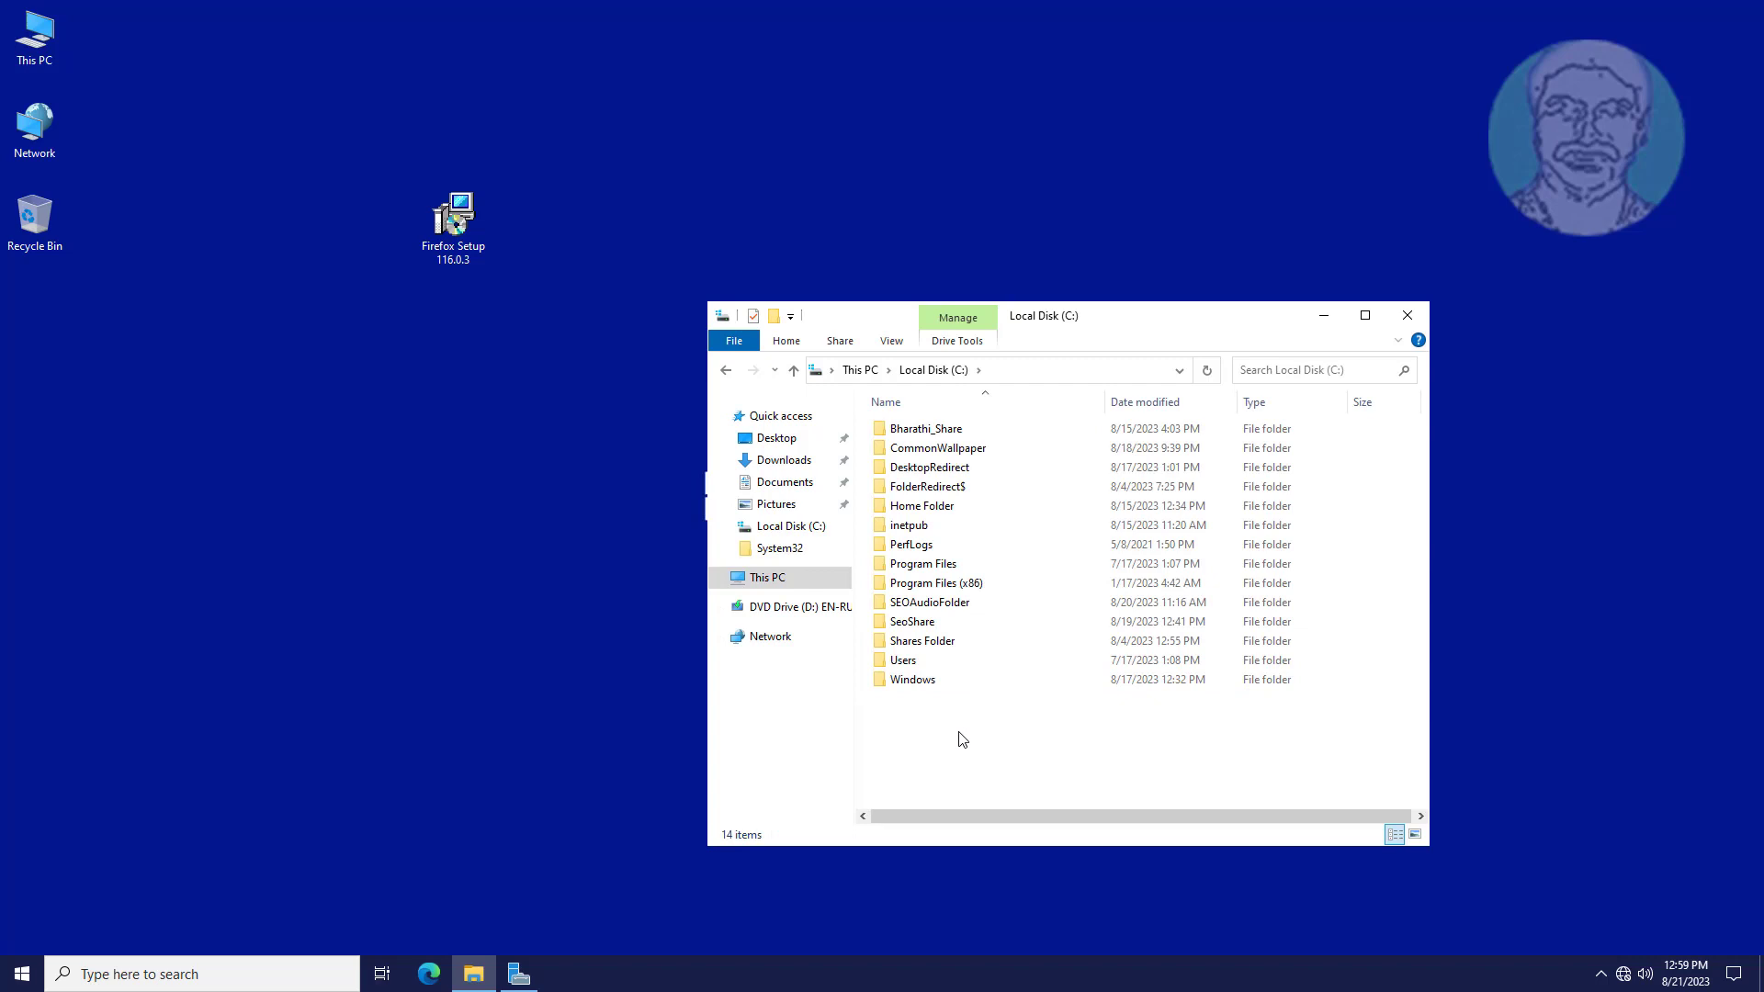
- Create a new folder named SoftwareInstall on C:
{"action": "right_click", "coordinate": [962, 740]}
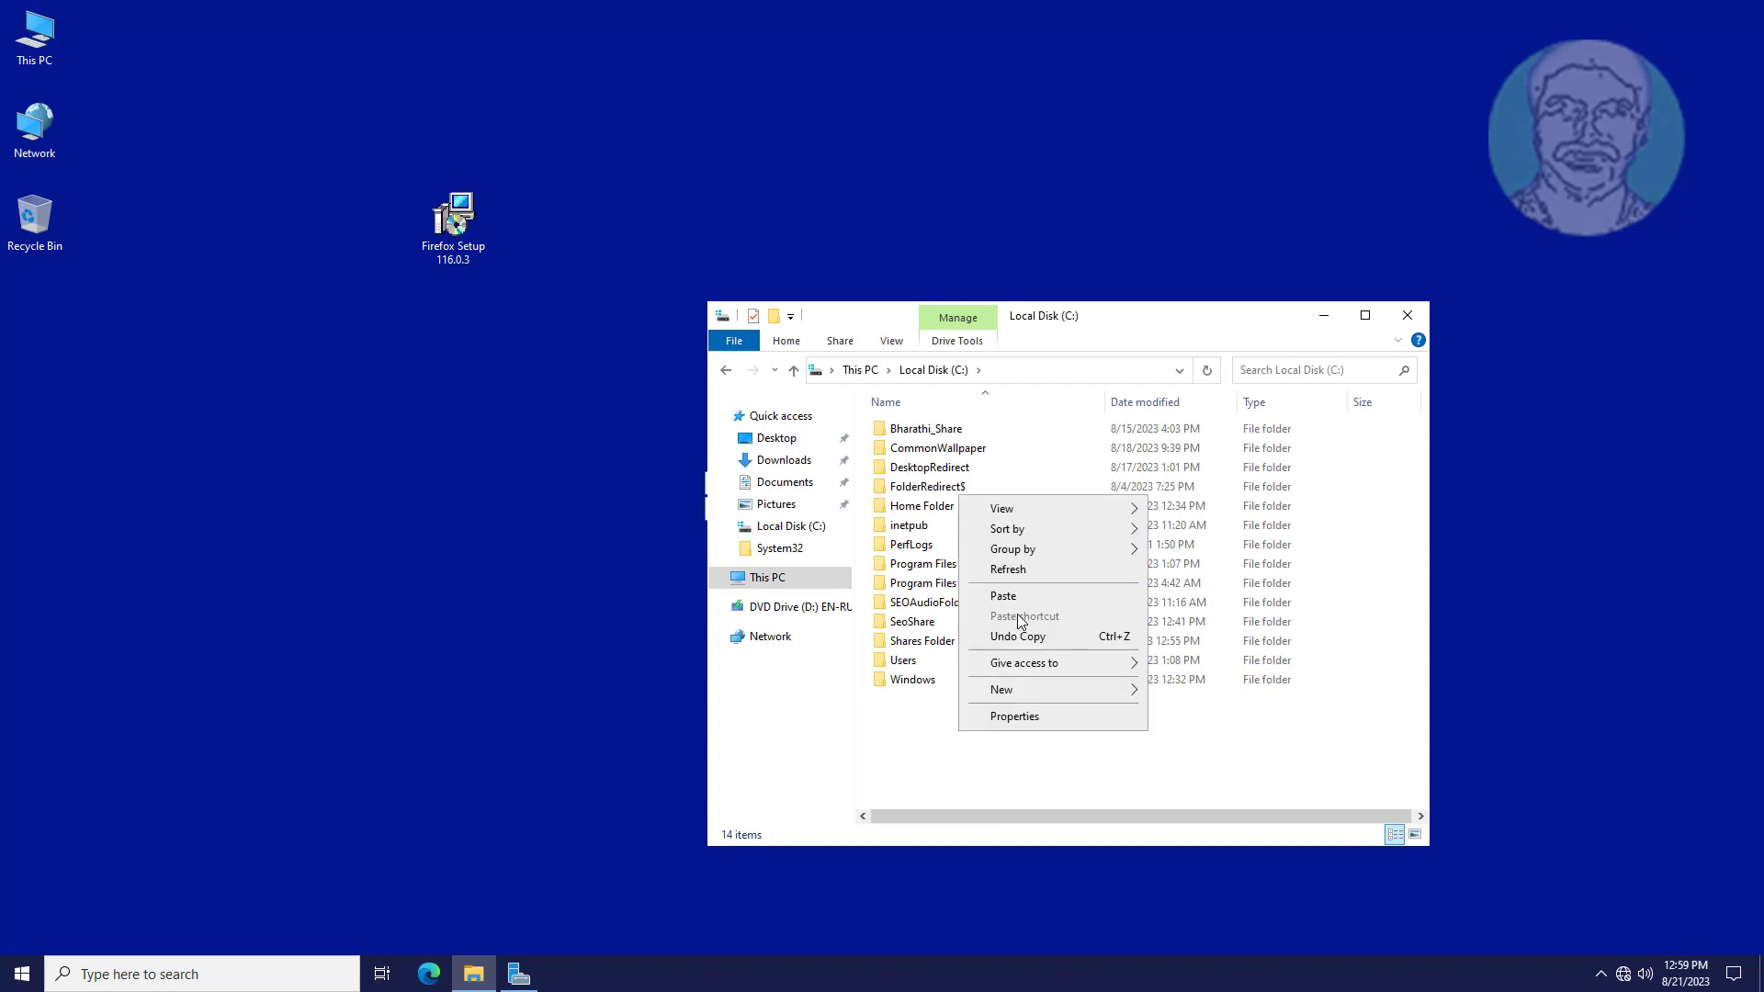
{"action": "mouse_move", "coordinate": [1024, 690]}
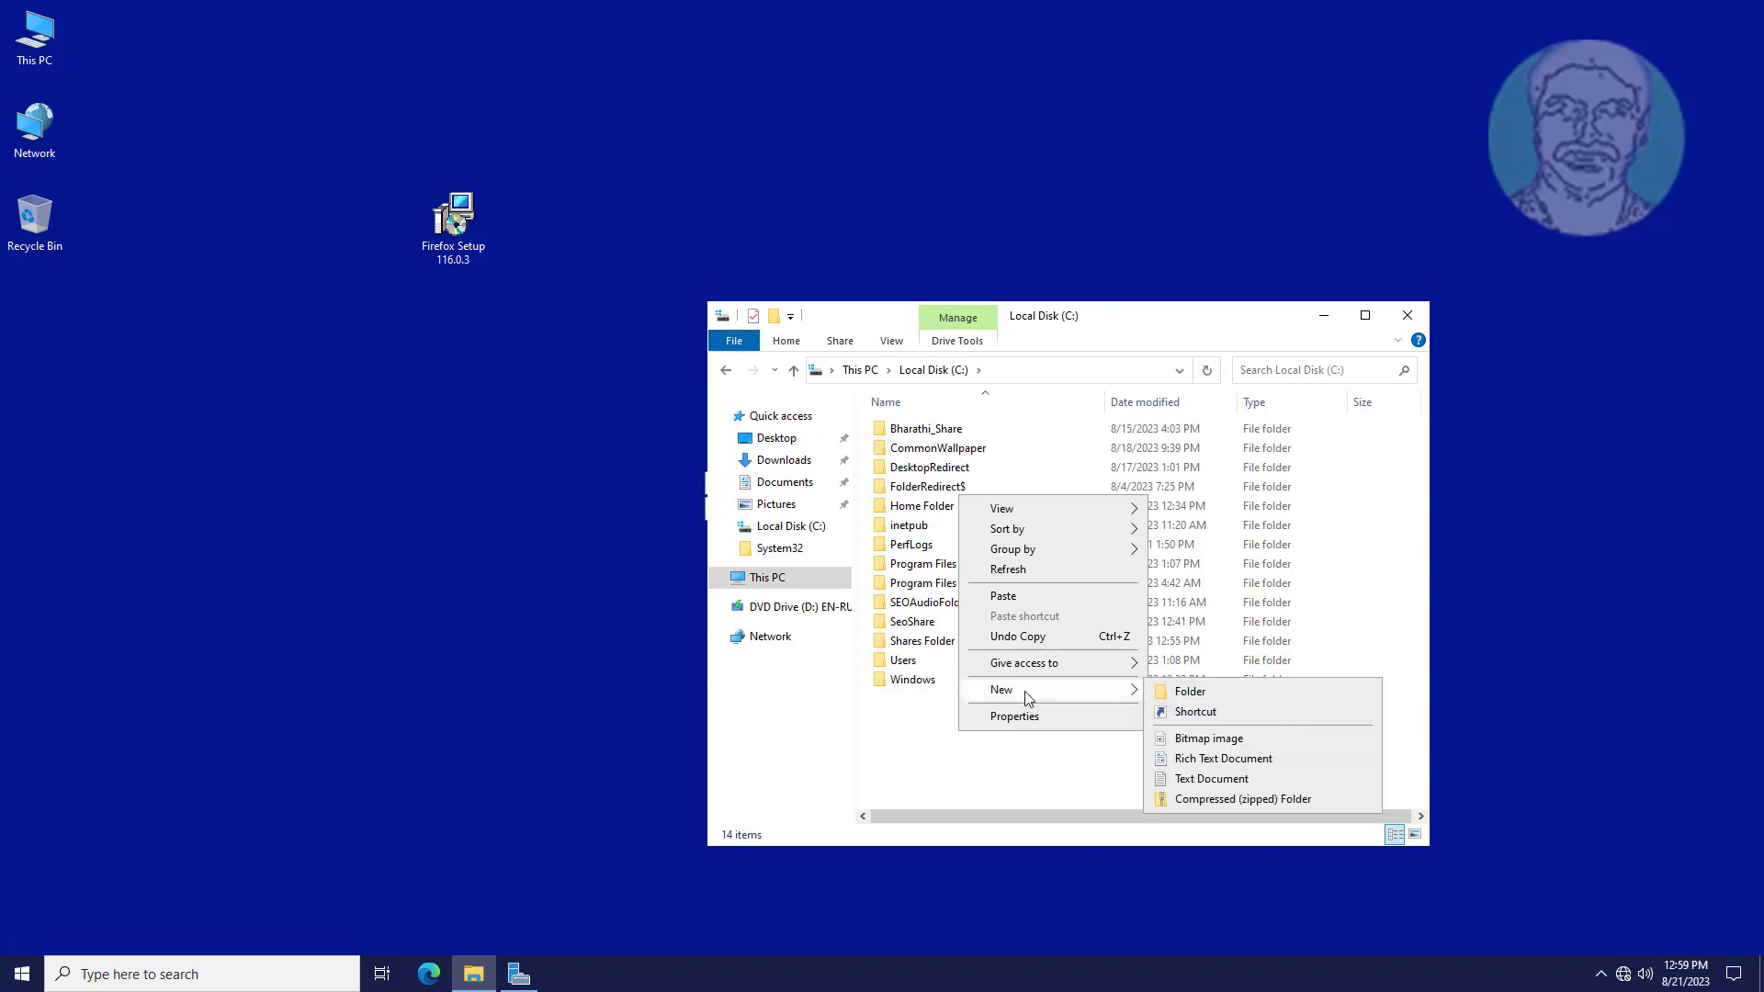
{"action": "left_click", "coordinate": [1186, 690]}
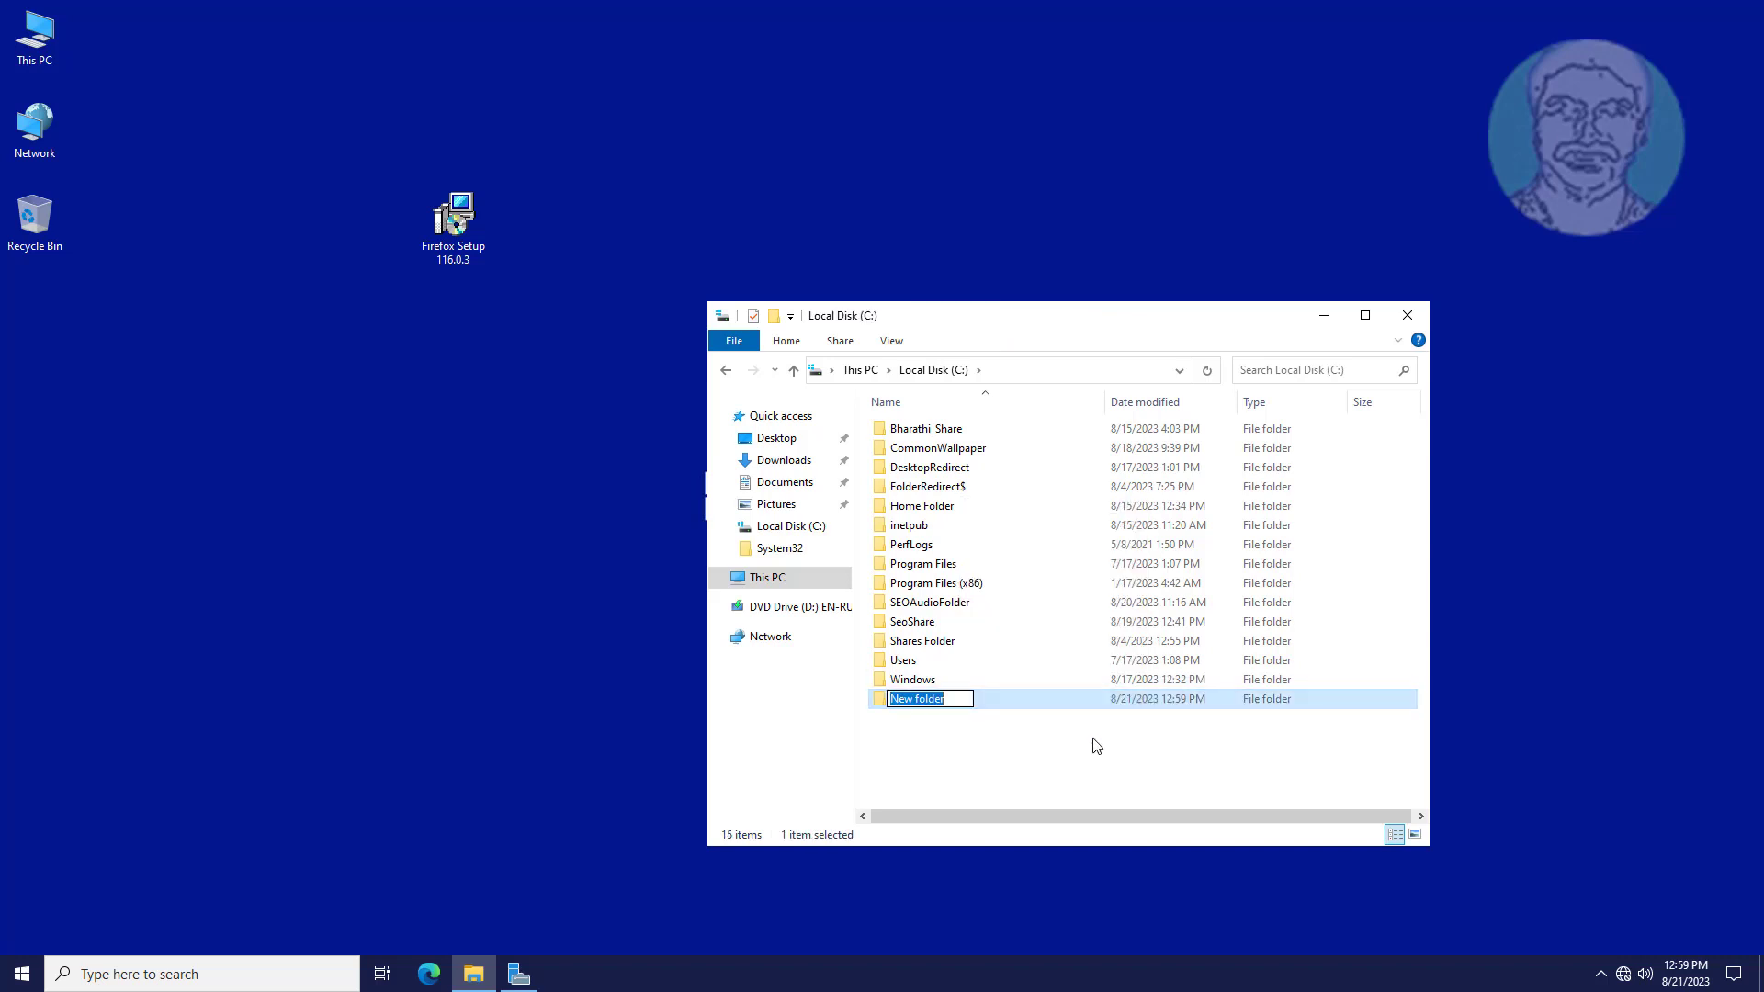
{"action": "type", "text": "SoftwareInstall"}
{"action": "left_click", "coordinate": [1097, 746]}
- Share the SoftwareInstall folder through Advanced Sharing with Read permission for Everyone
{"action": "right_click", "coordinate": [950, 702]}
{"action": "left_click", "coordinate": [1005, 681]}
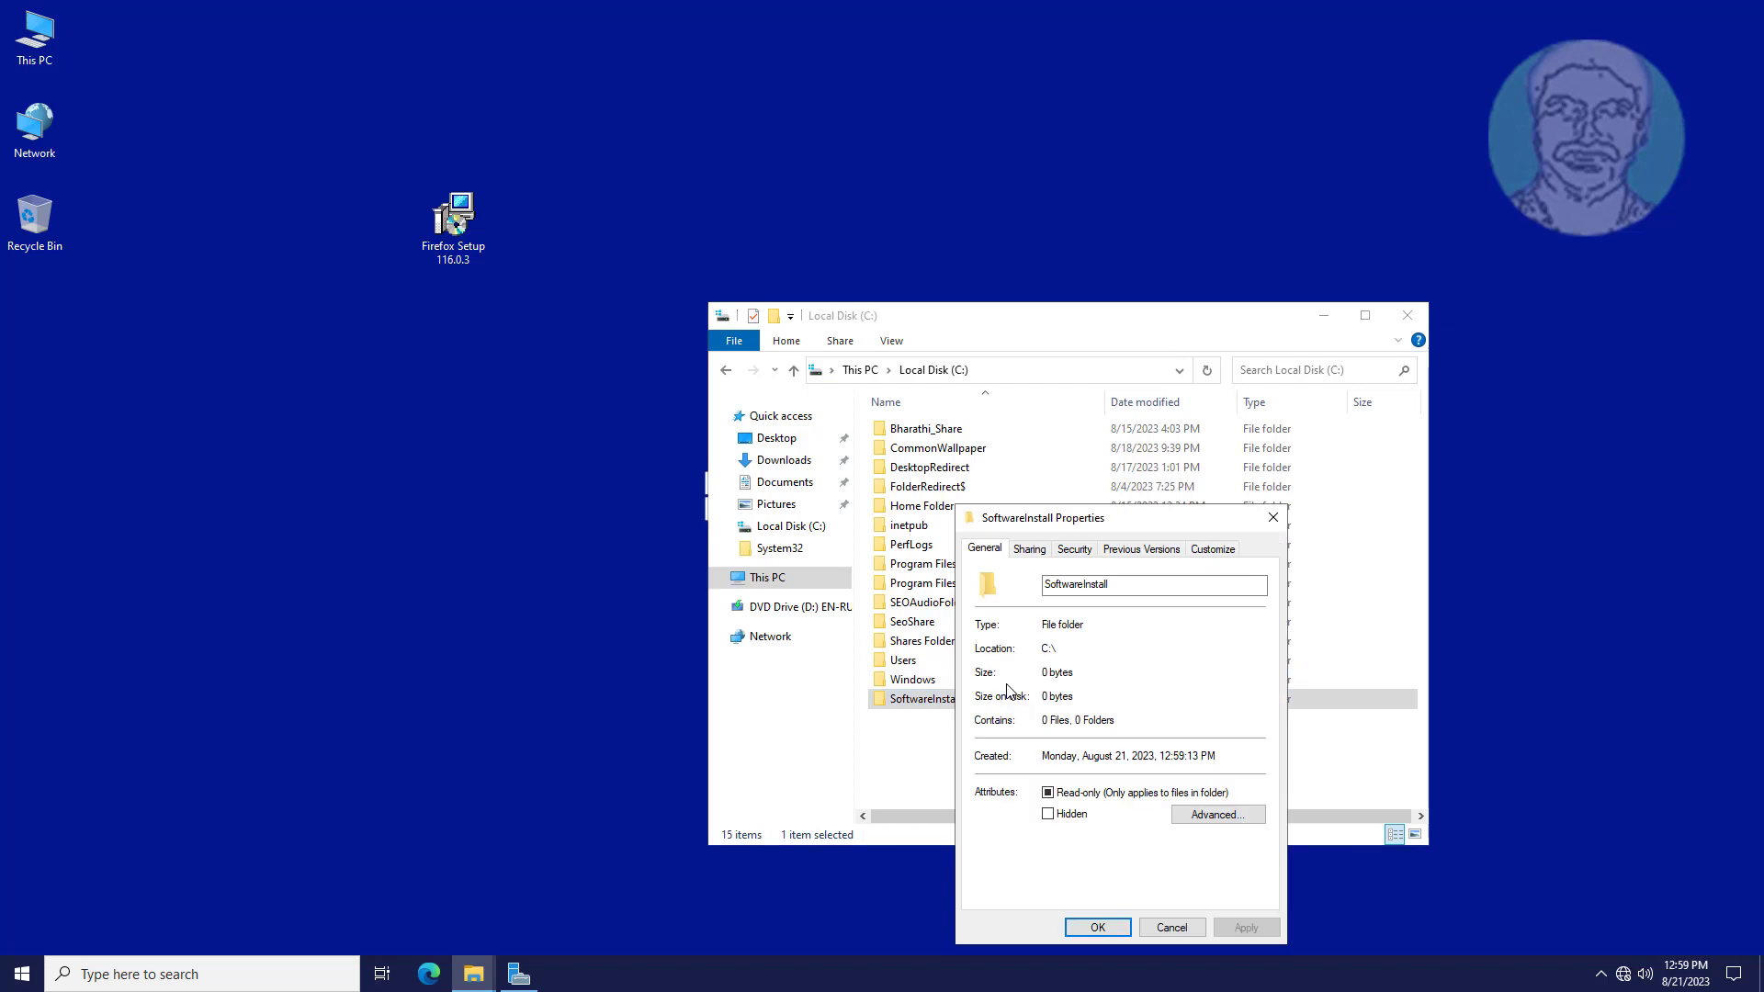
{"action": "left_click", "coordinate": [1029, 549]}
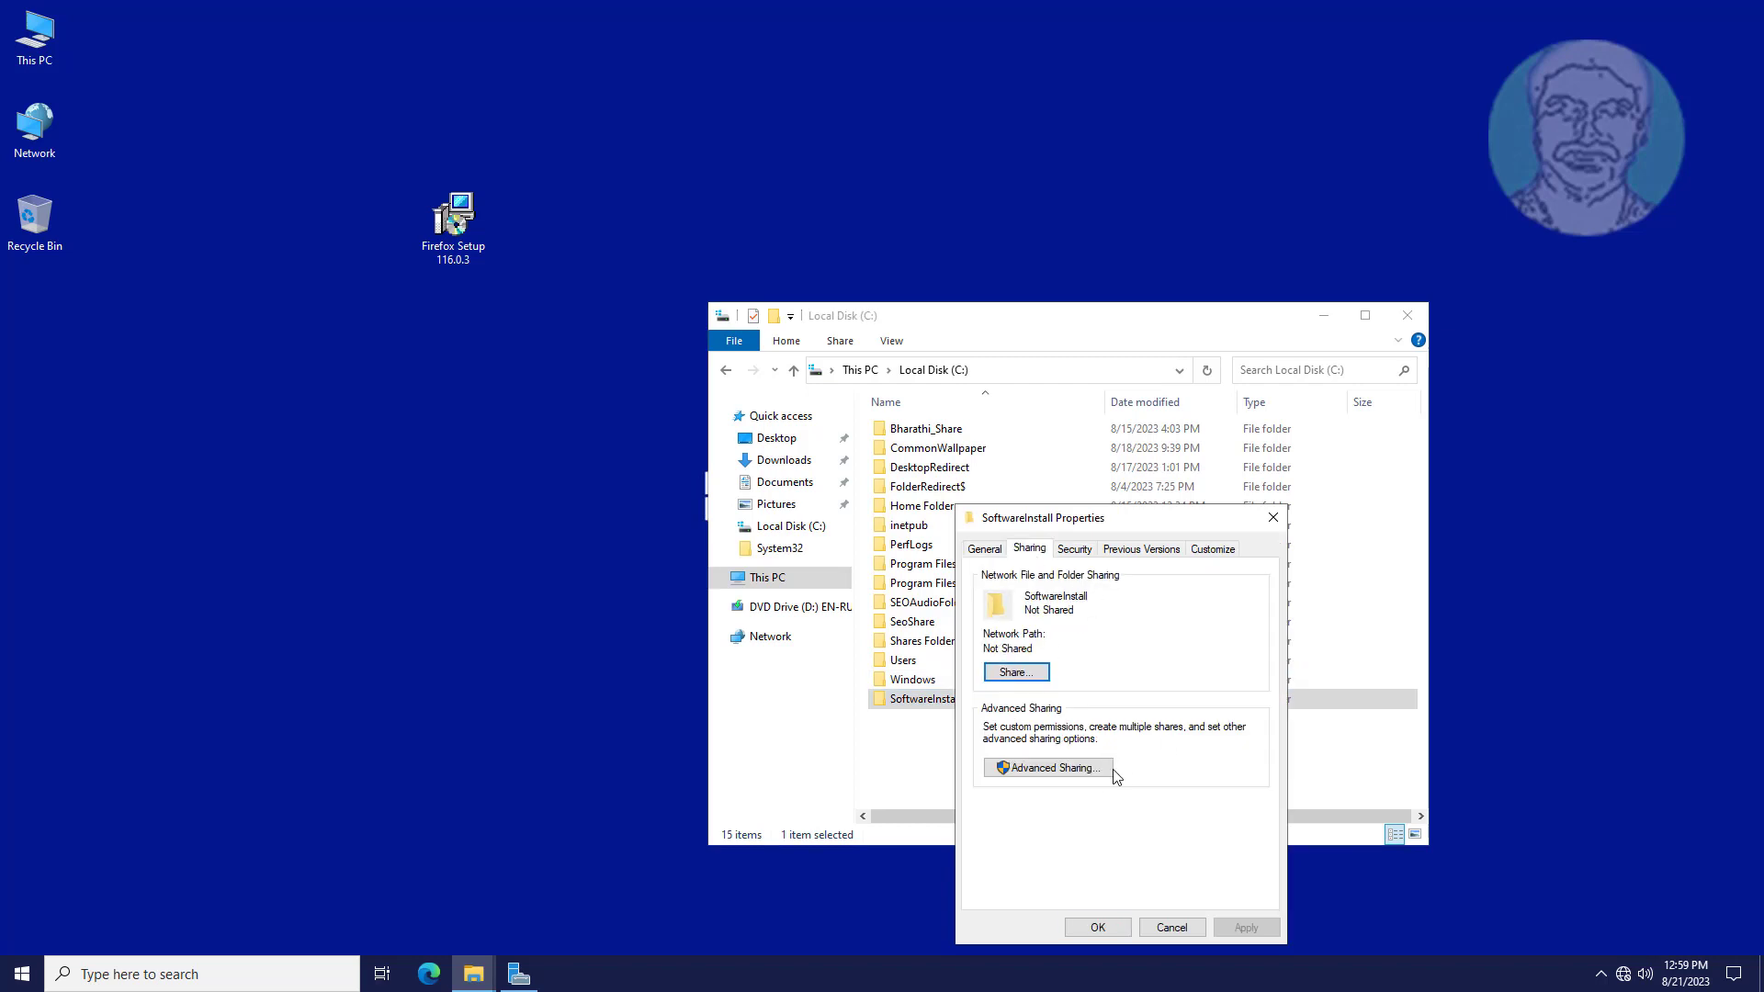
{"action": "left_click", "coordinate": [1102, 771]}
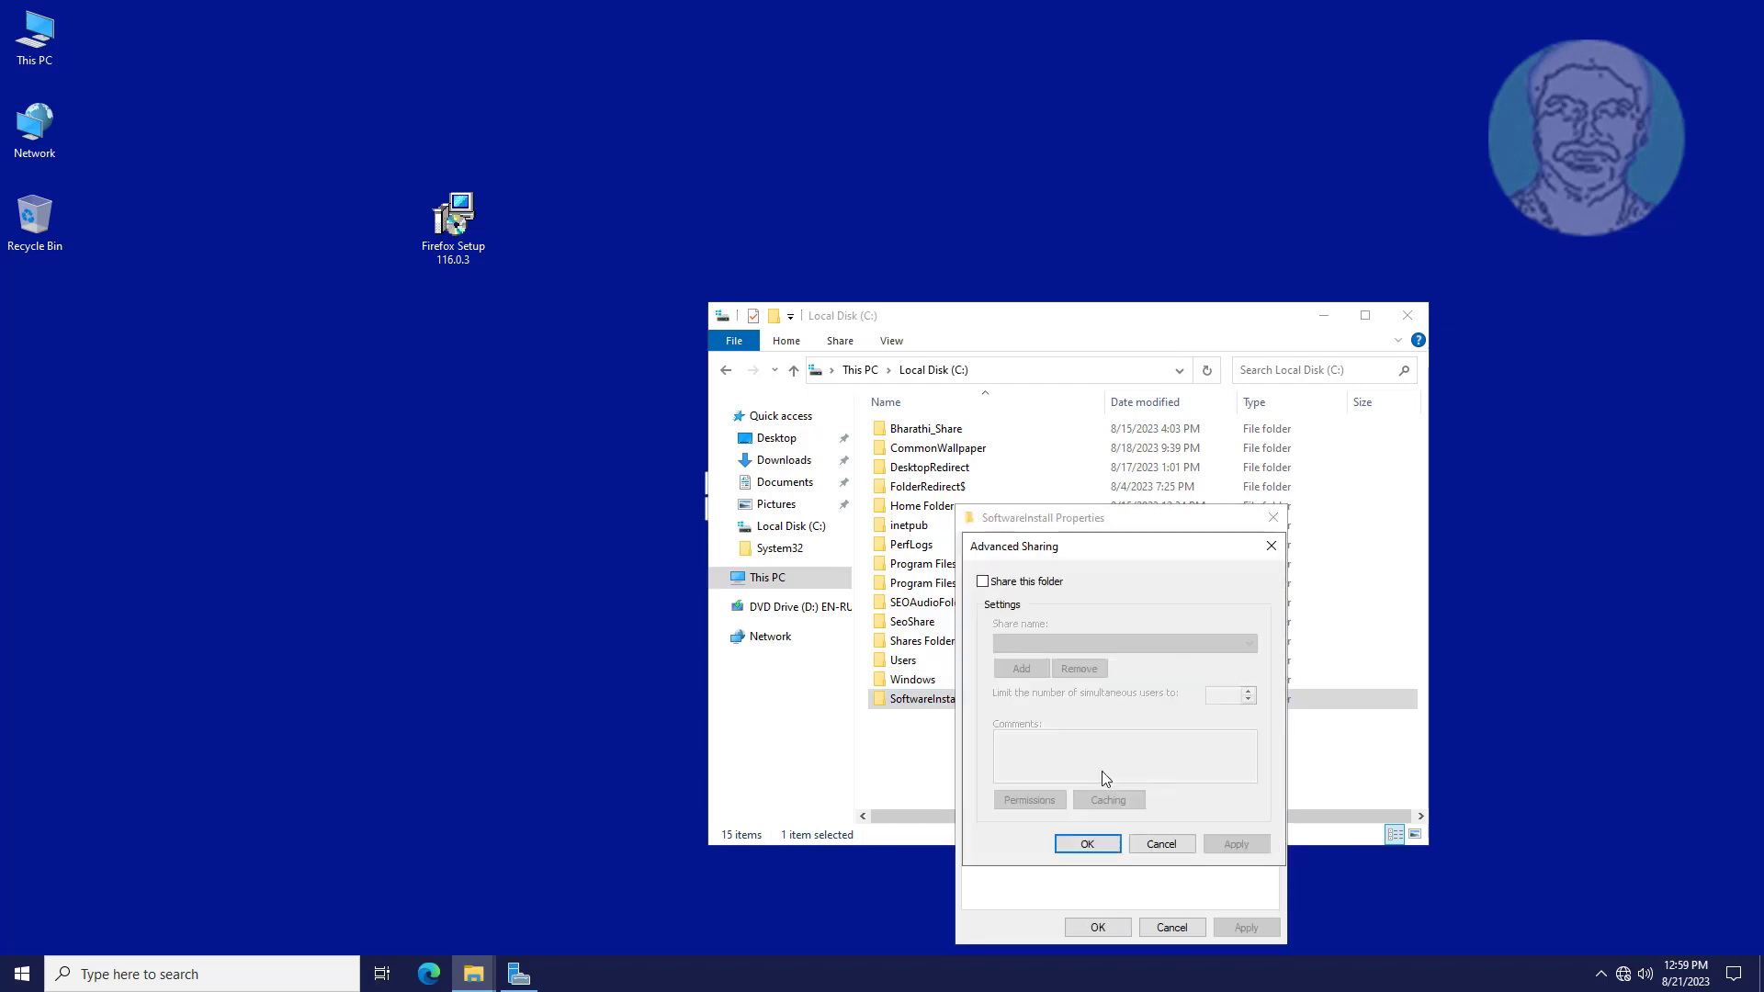
{"action": "left_click", "coordinate": [983, 582]}
{"action": "left_click", "coordinate": [1033, 797]}
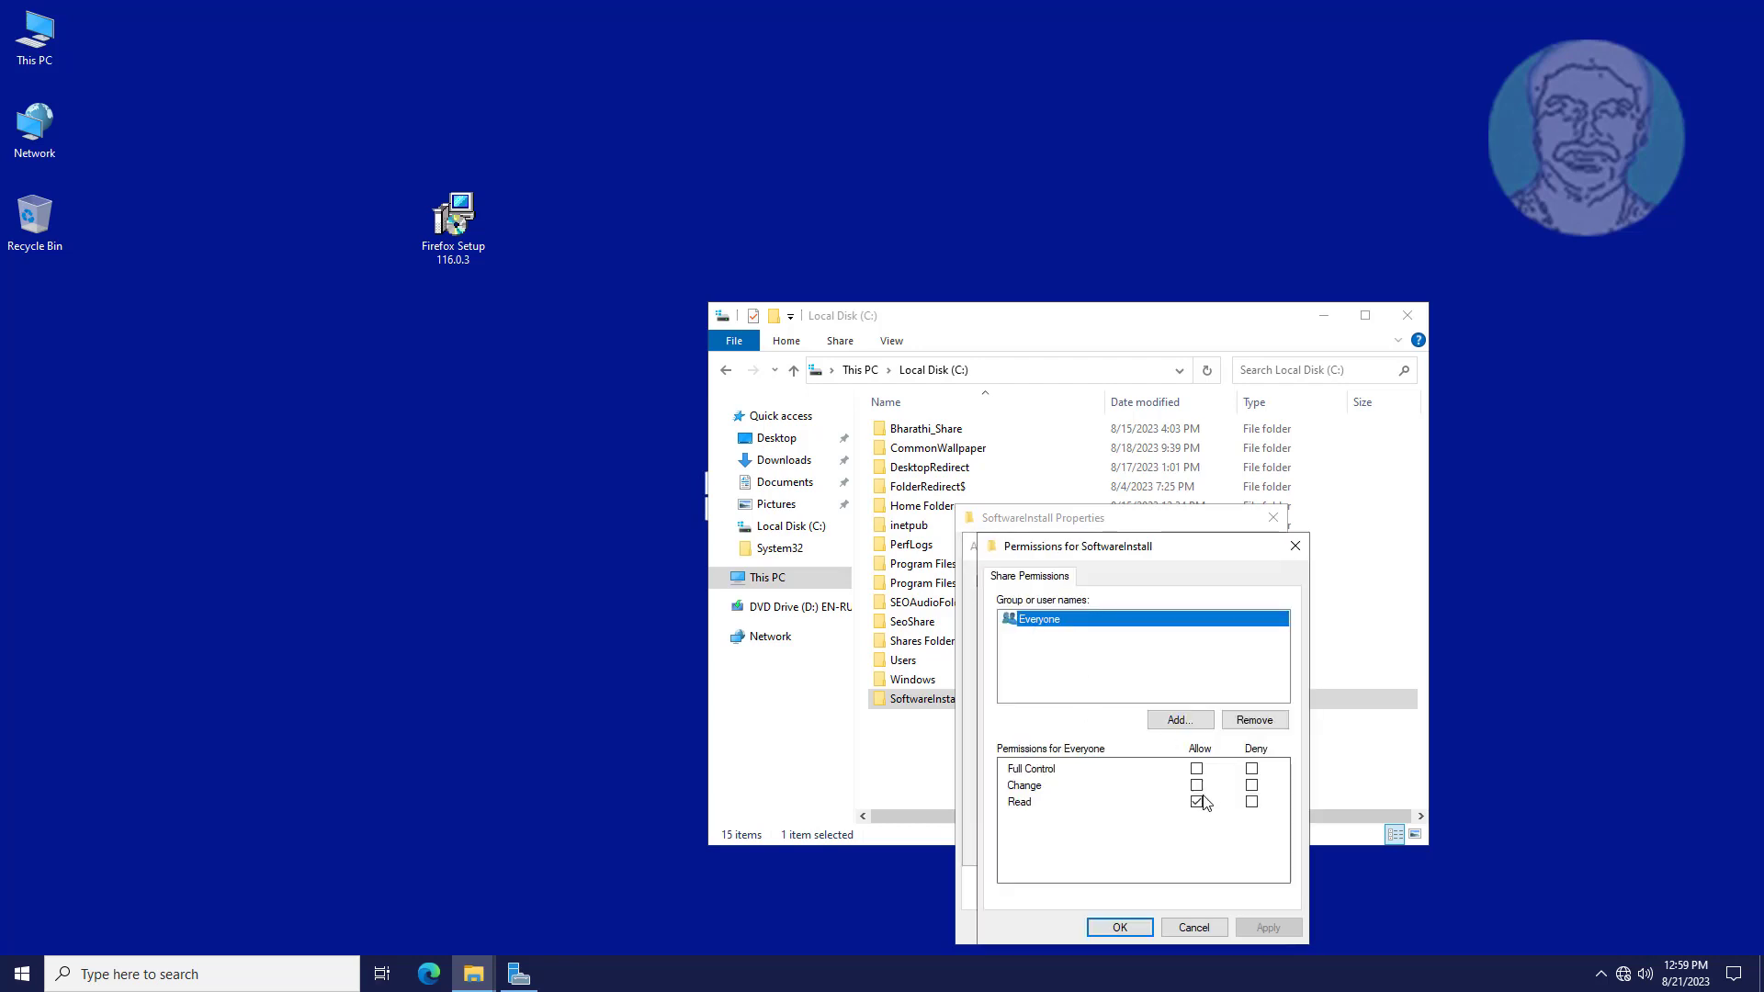
{"action": "left_click", "coordinate": [1119, 926]}
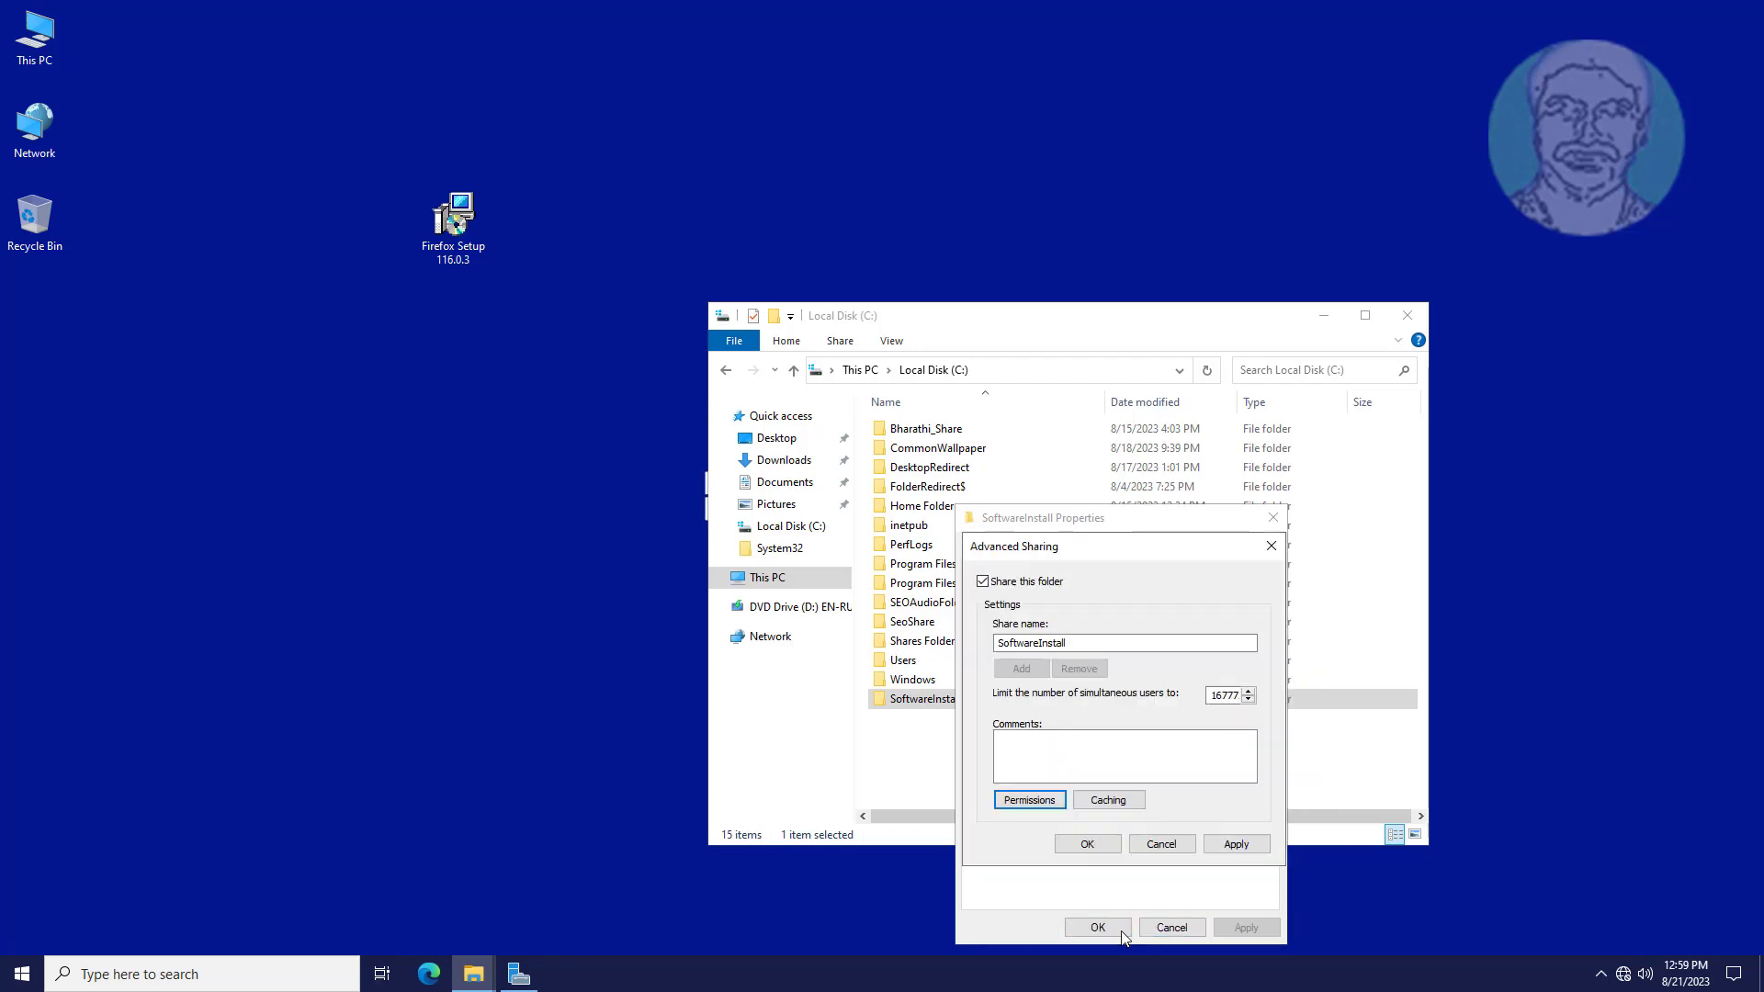
{"action": "left_click", "coordinate": [1237, 844]}
{"action": "left_click", "coordinate": [1085, 844]}
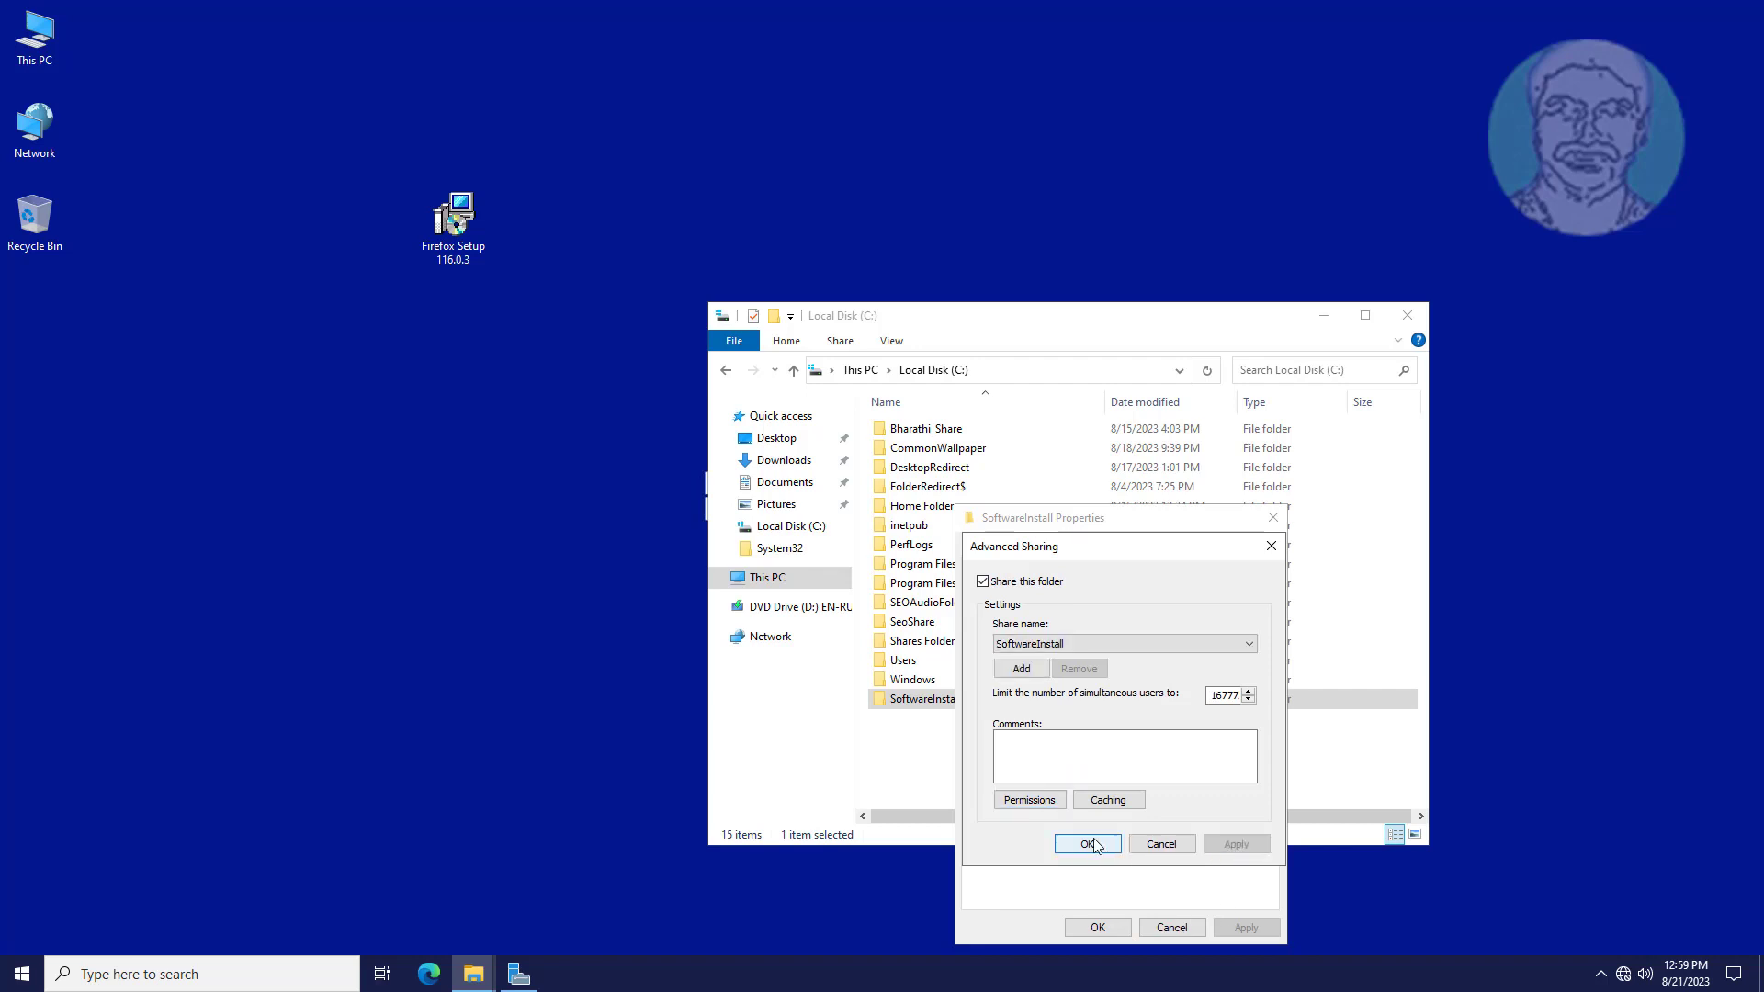
- Copy the folder's network path \\SERVER2023\SoftwareInstall and close its Properties
{"action": "left_click_drag", "start_coordinate": [1137, 651], "coordinate": [965, 644]}
{"action": "right_click", "coordinate": [1057, 645]}
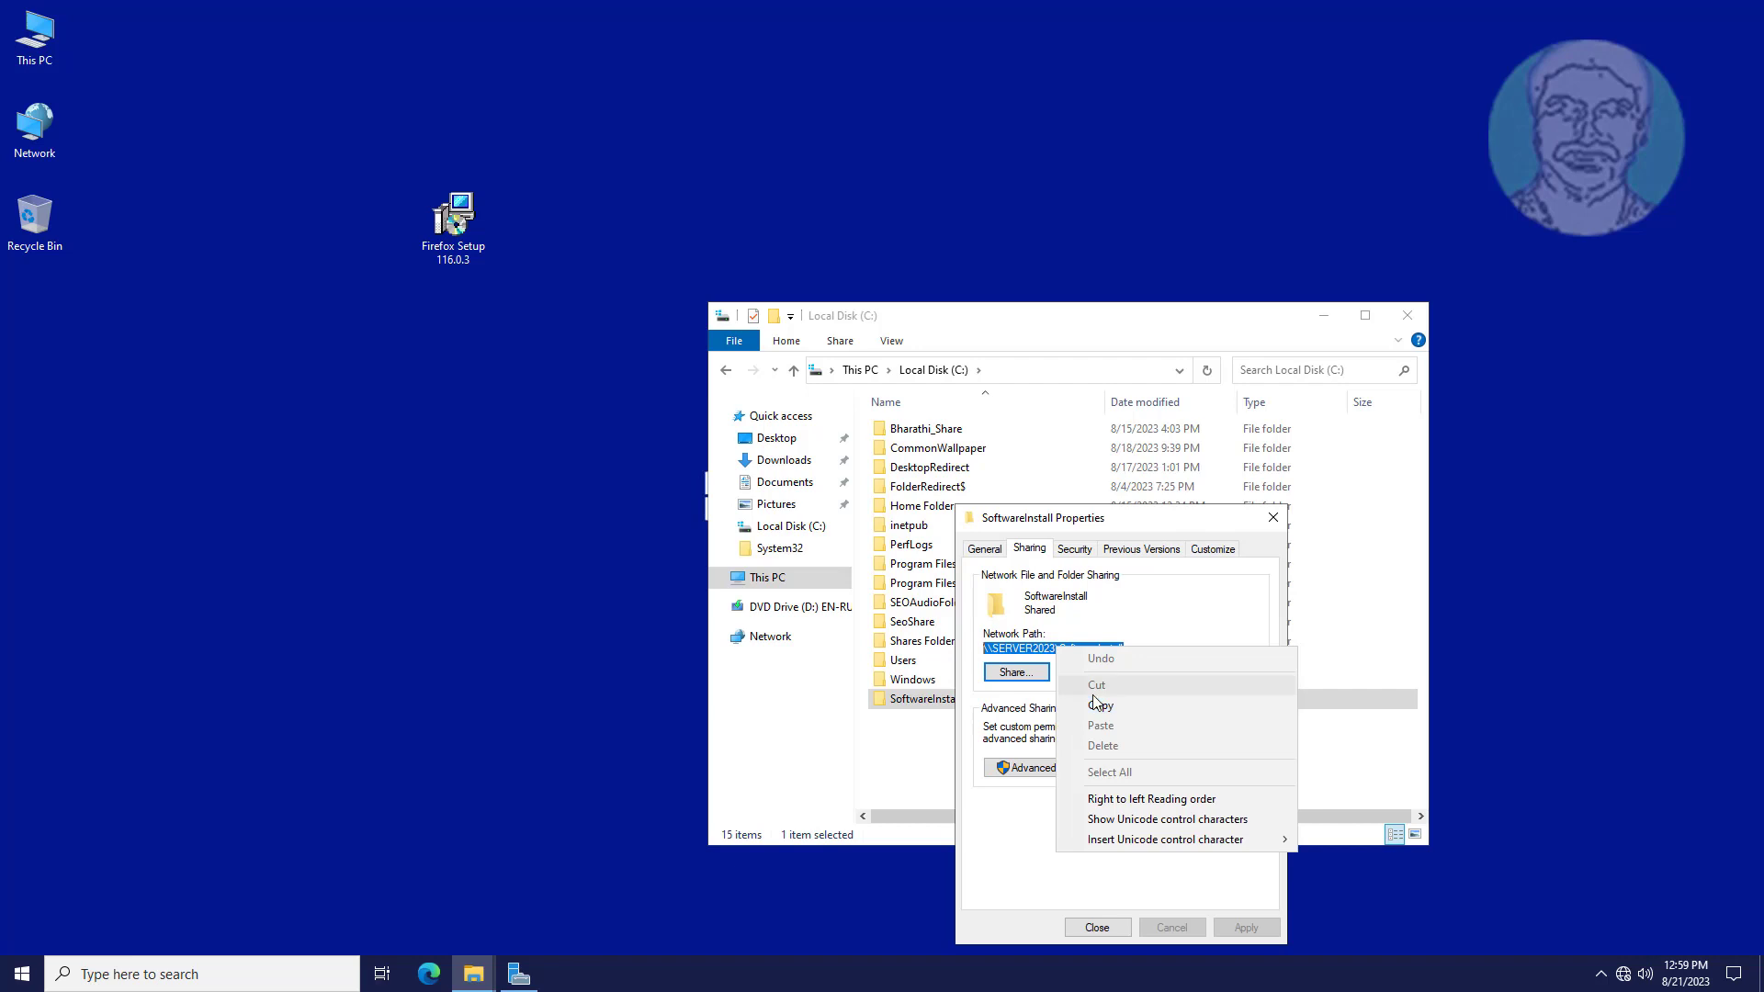
{"action": "left_click", "coordinate": [1139, 706]}
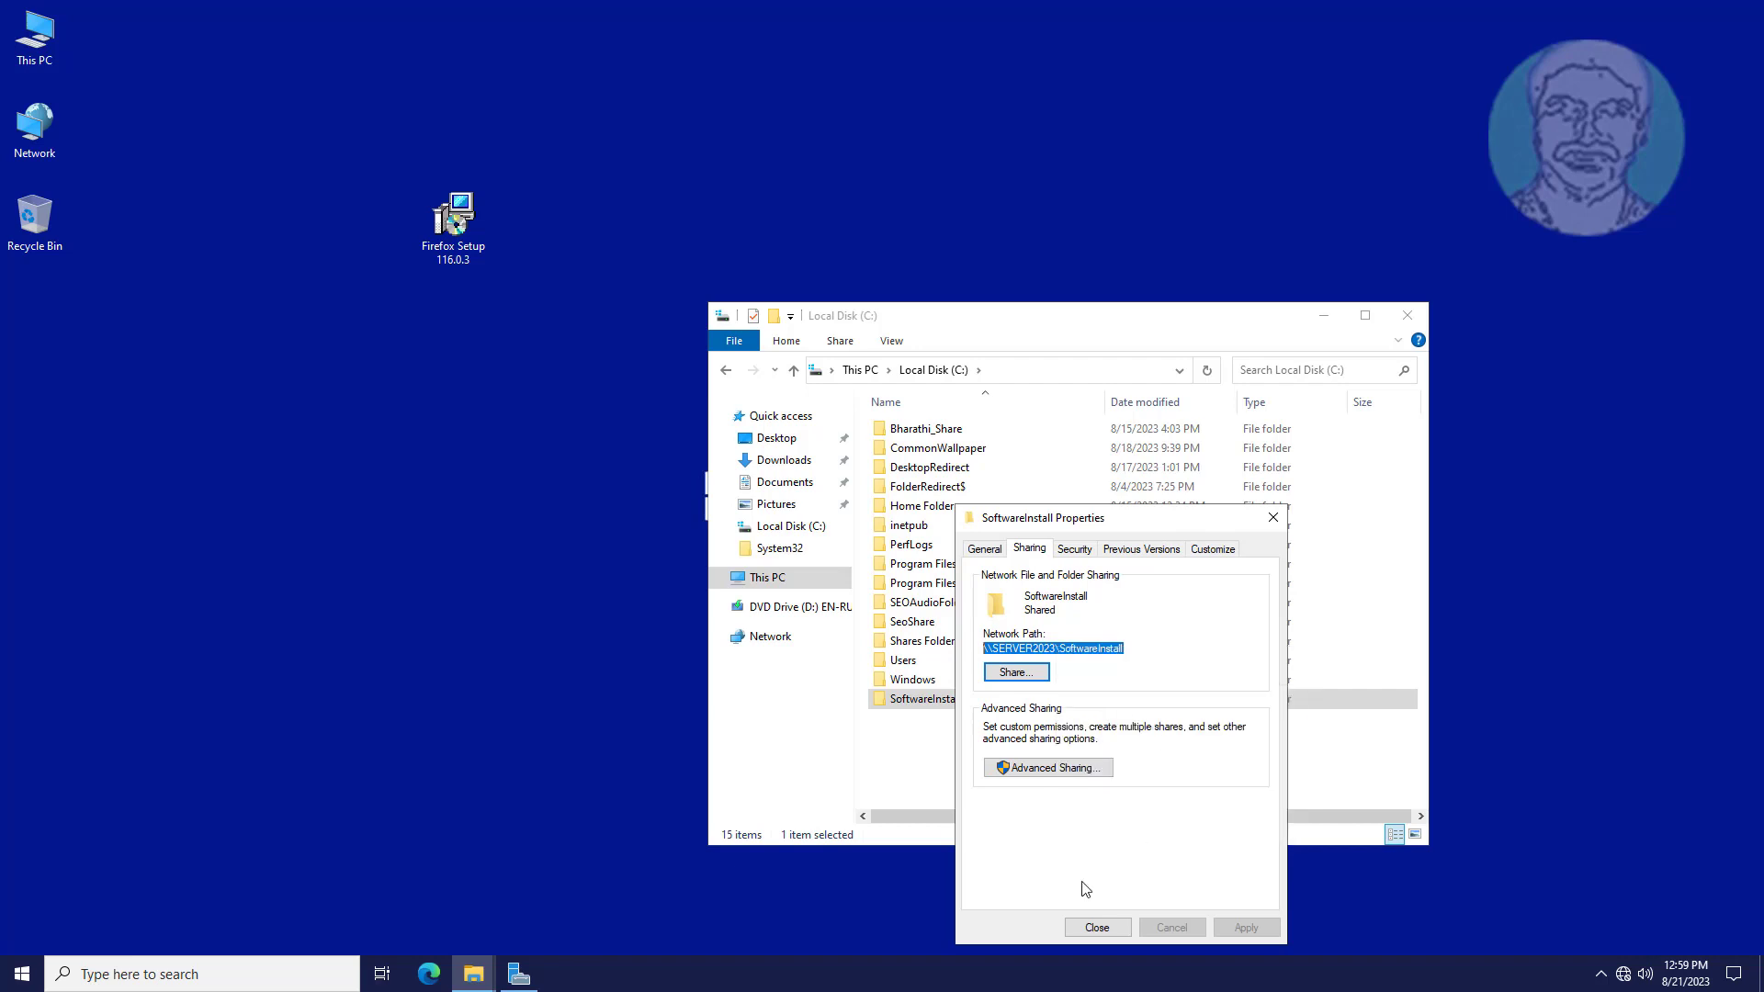
{"action": "left_click", "coordinate": [1104, 927]}
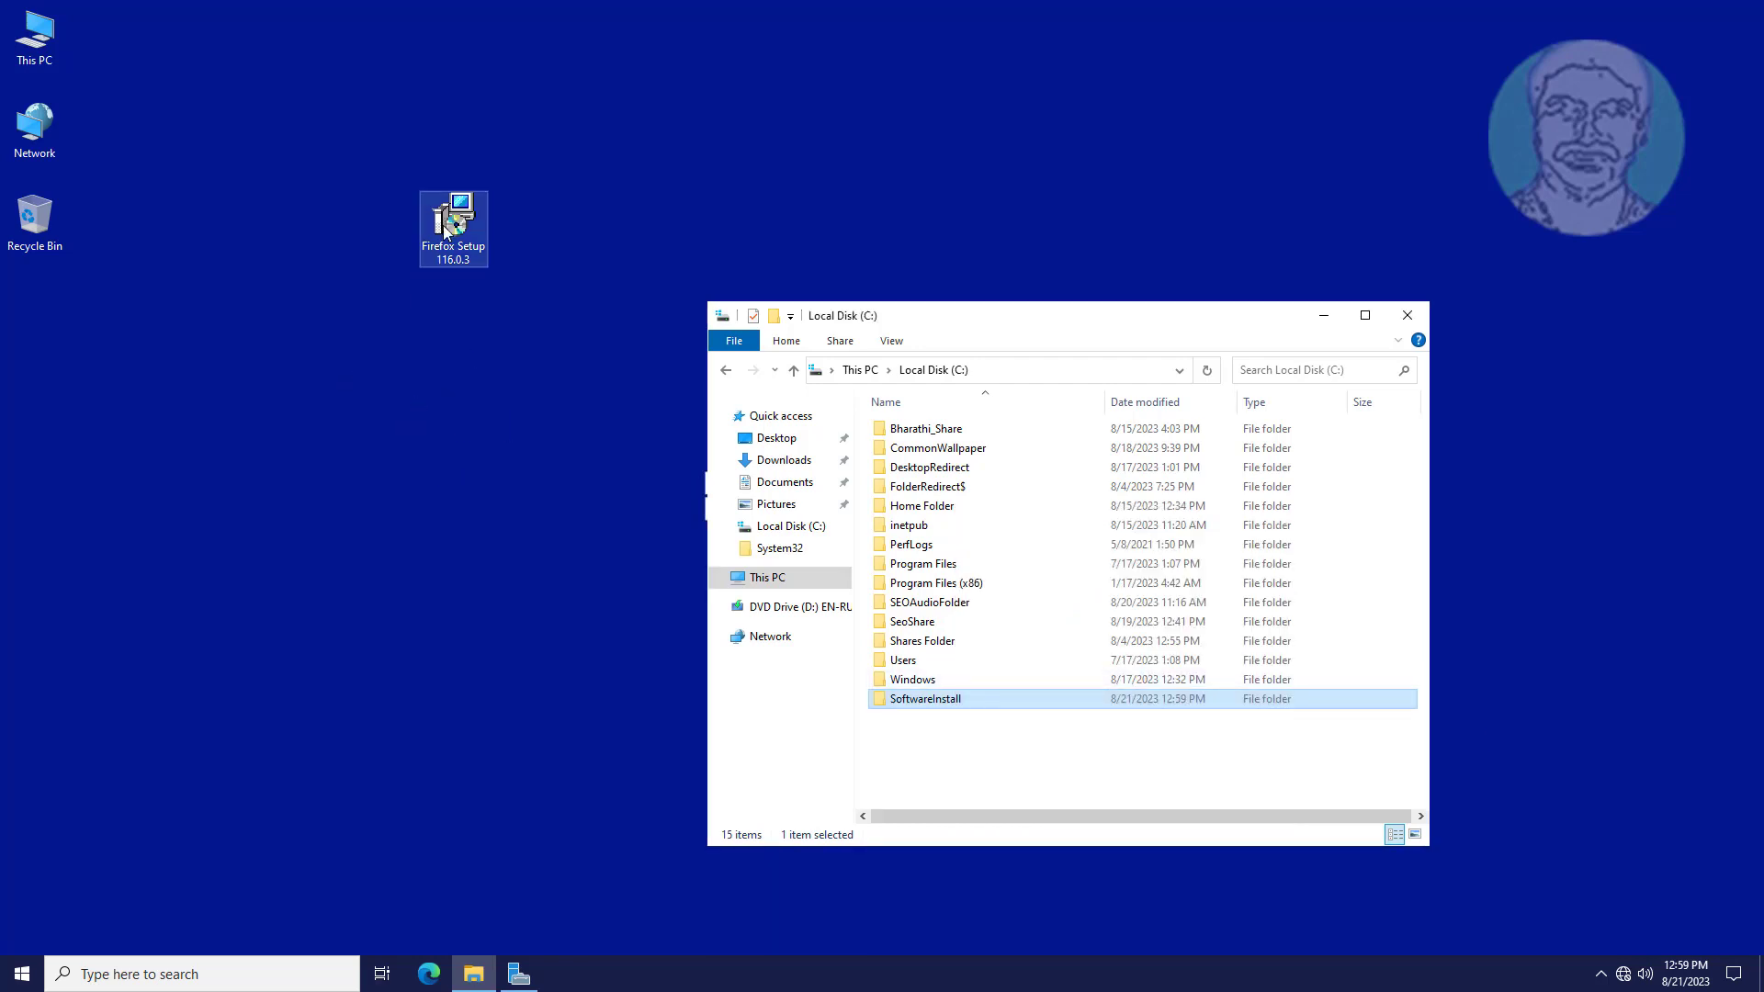
- Move Firefox Setup 116.0.3 into SoftwareInstall and confirm in its Properties it is an .msi package
{"action": "left_click_drag", "start_coordinate": [446, 233], "coordinate": [939, 706]}
{"action": "double_click", "coordinate": [937, 701]}
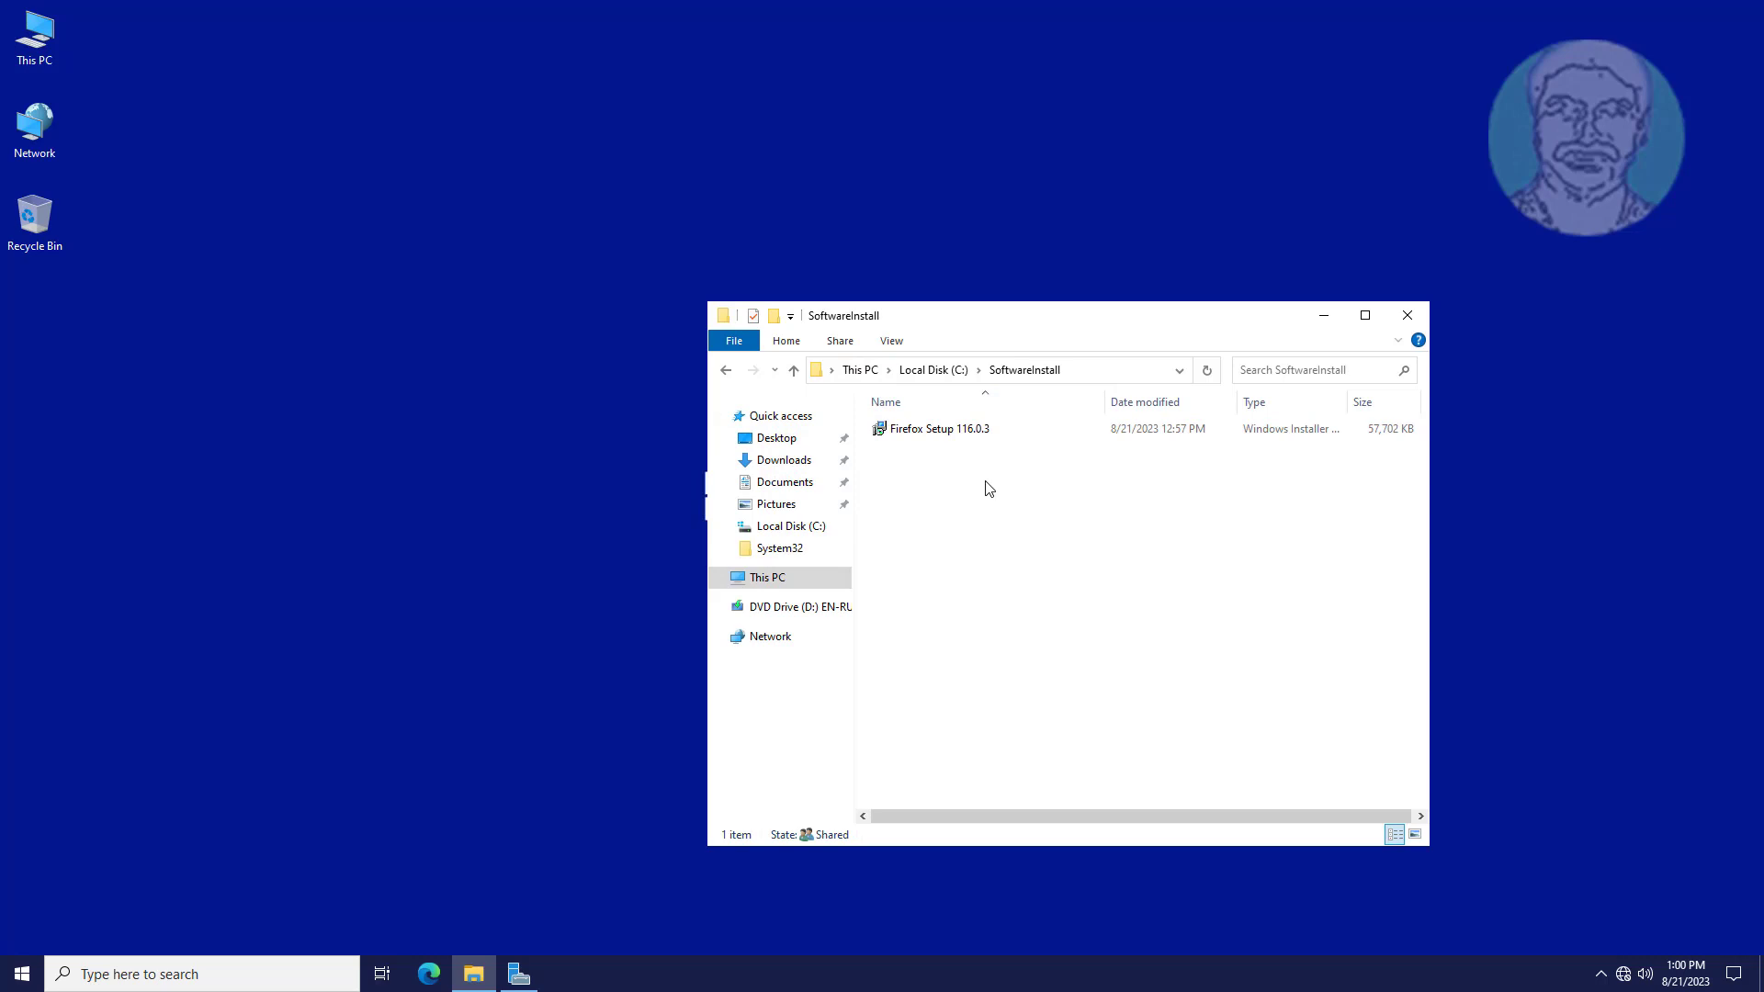
{"action": "right_click", "coordinate": [964, 430]}
{"action": "left_click", "coordinate": [1021, 759]}
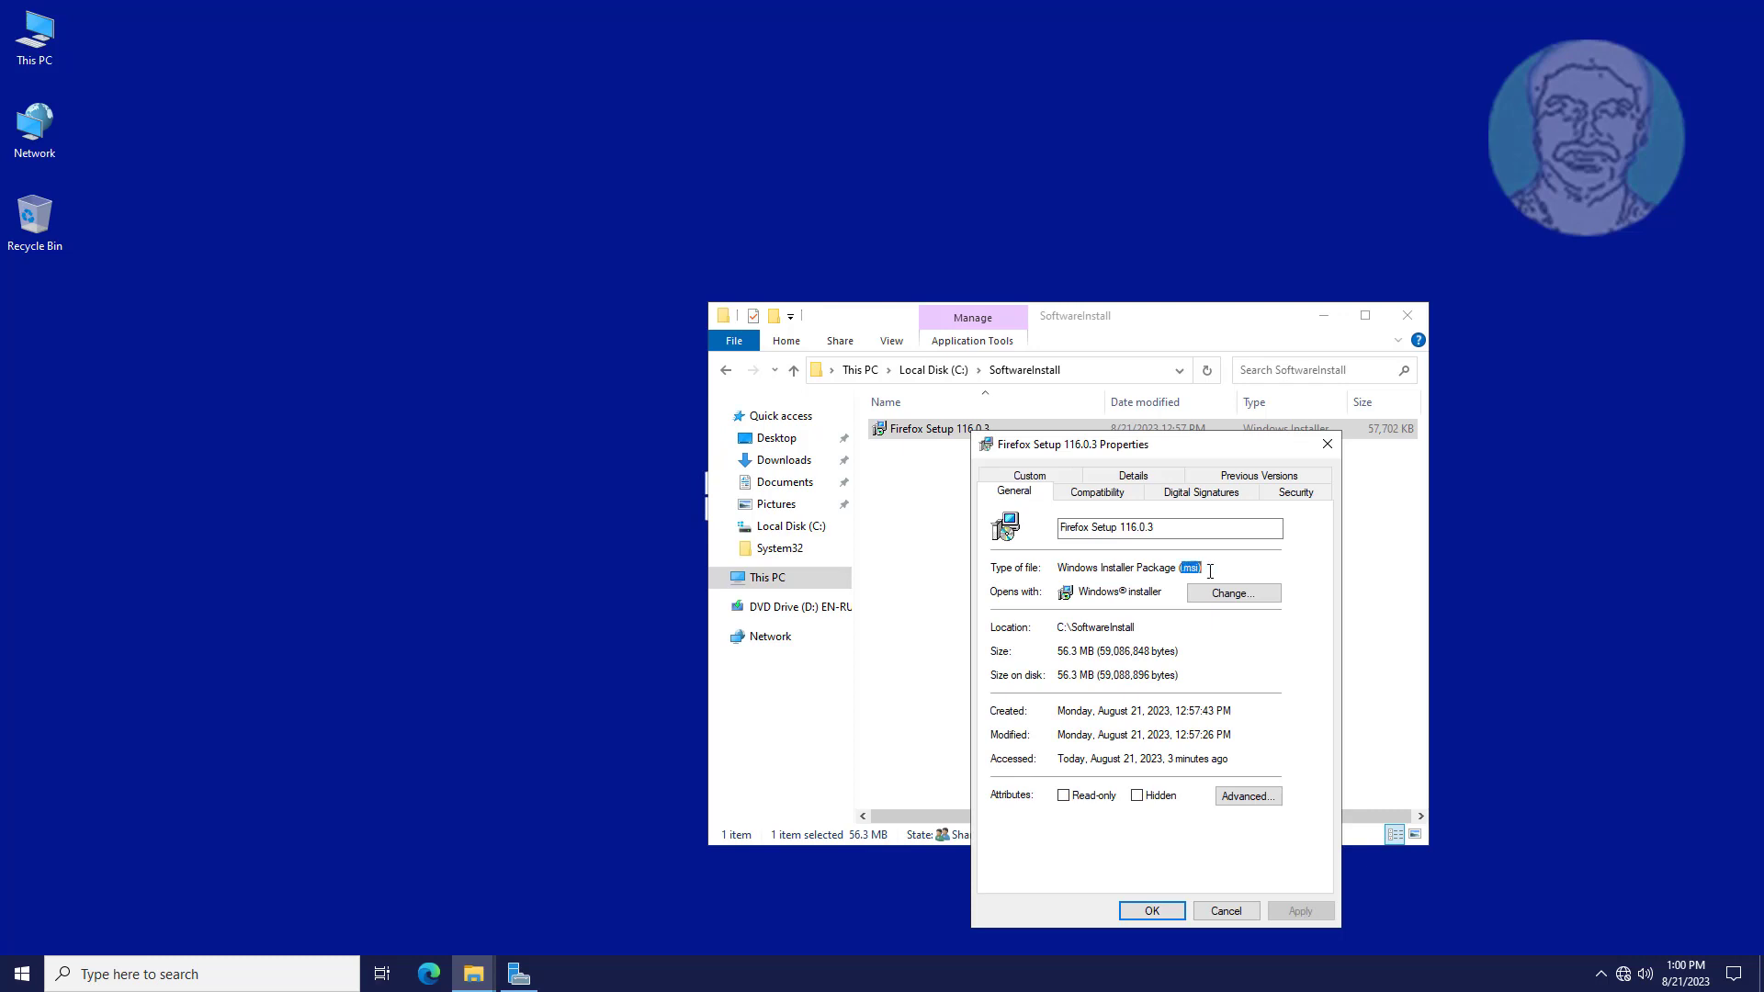
{"action": "left_click", "coordinate": [1216, 905]}
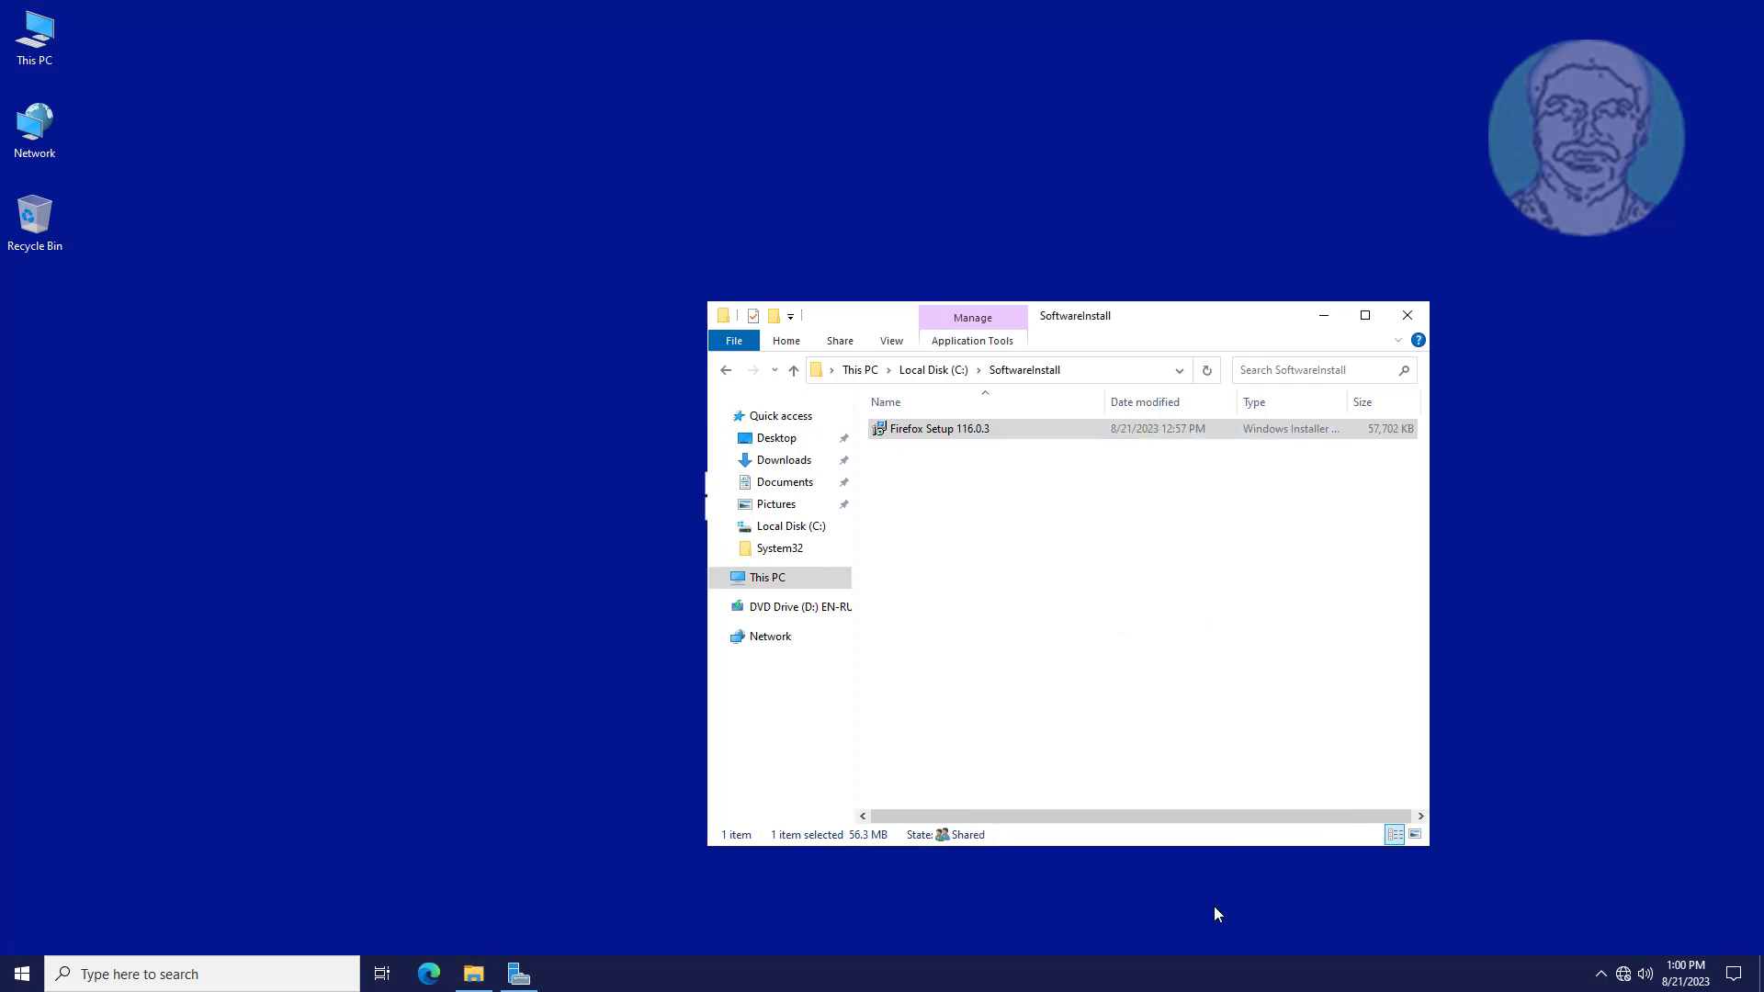
- Return to Local Disk (C:), minimize File Explorer and restore Server Manager
{"action": "left_click", "coordinate": [793, 370]}
{"action": "left_click", "coordinate": [1323, 315]}
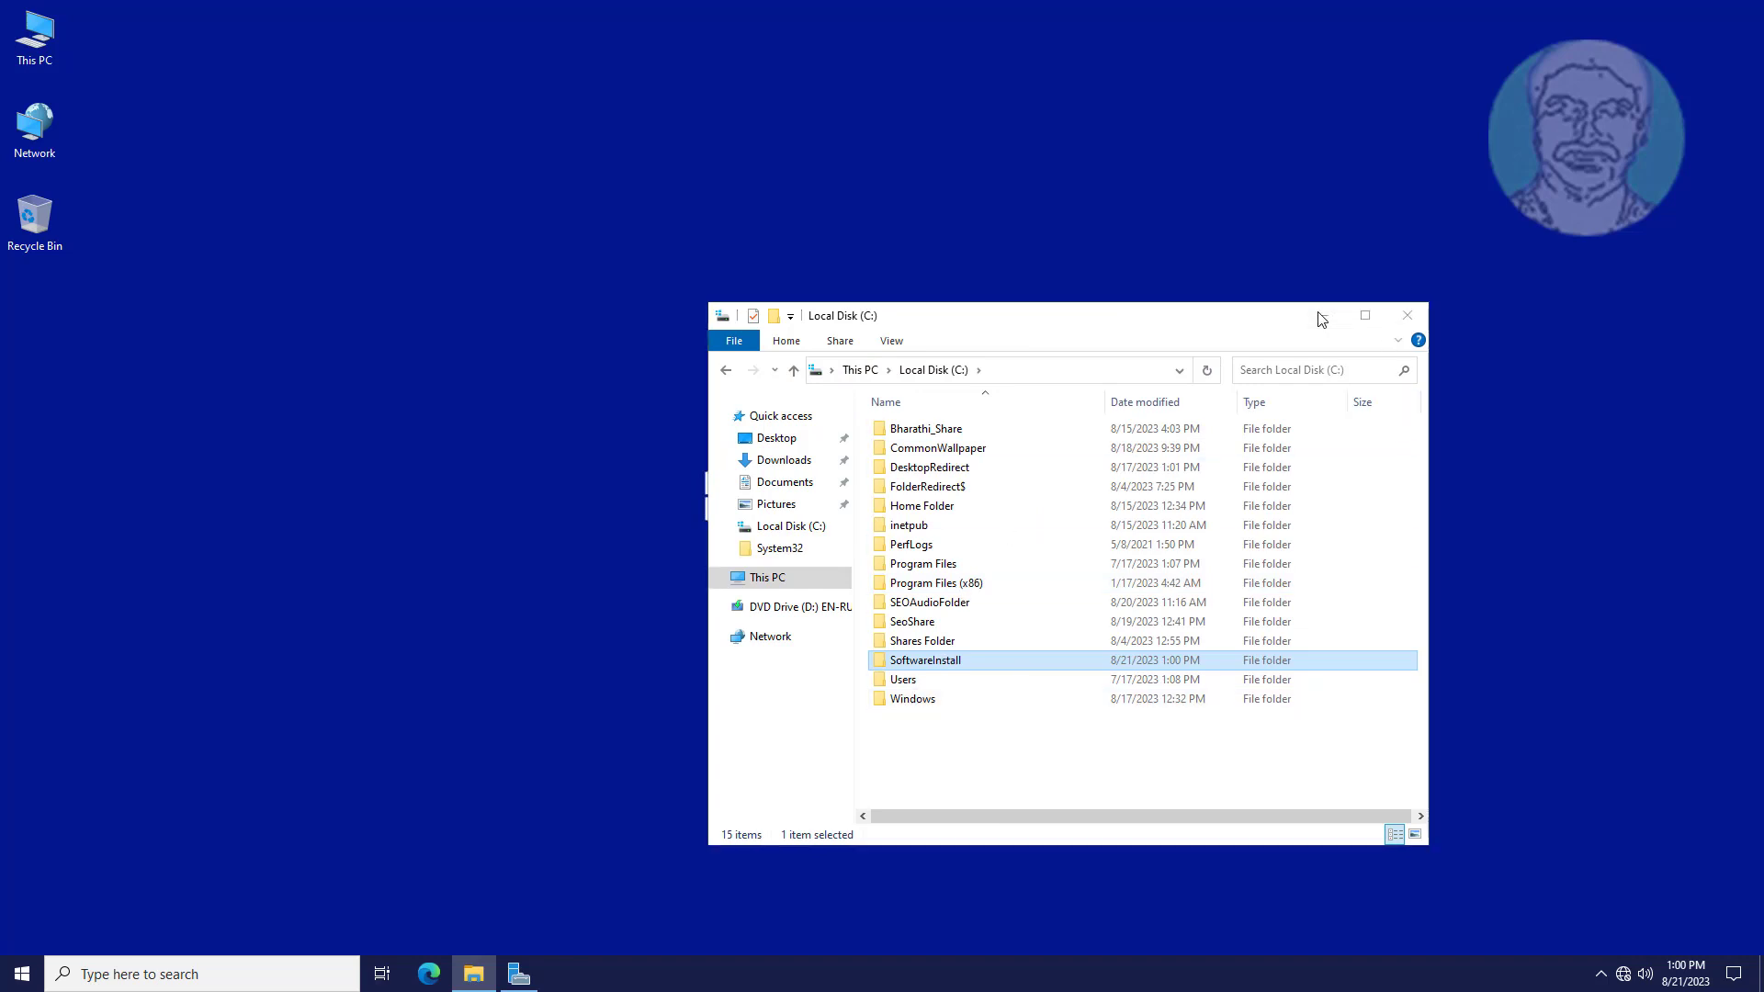
{"action": "left_click", "coordinate": [519, 973]}
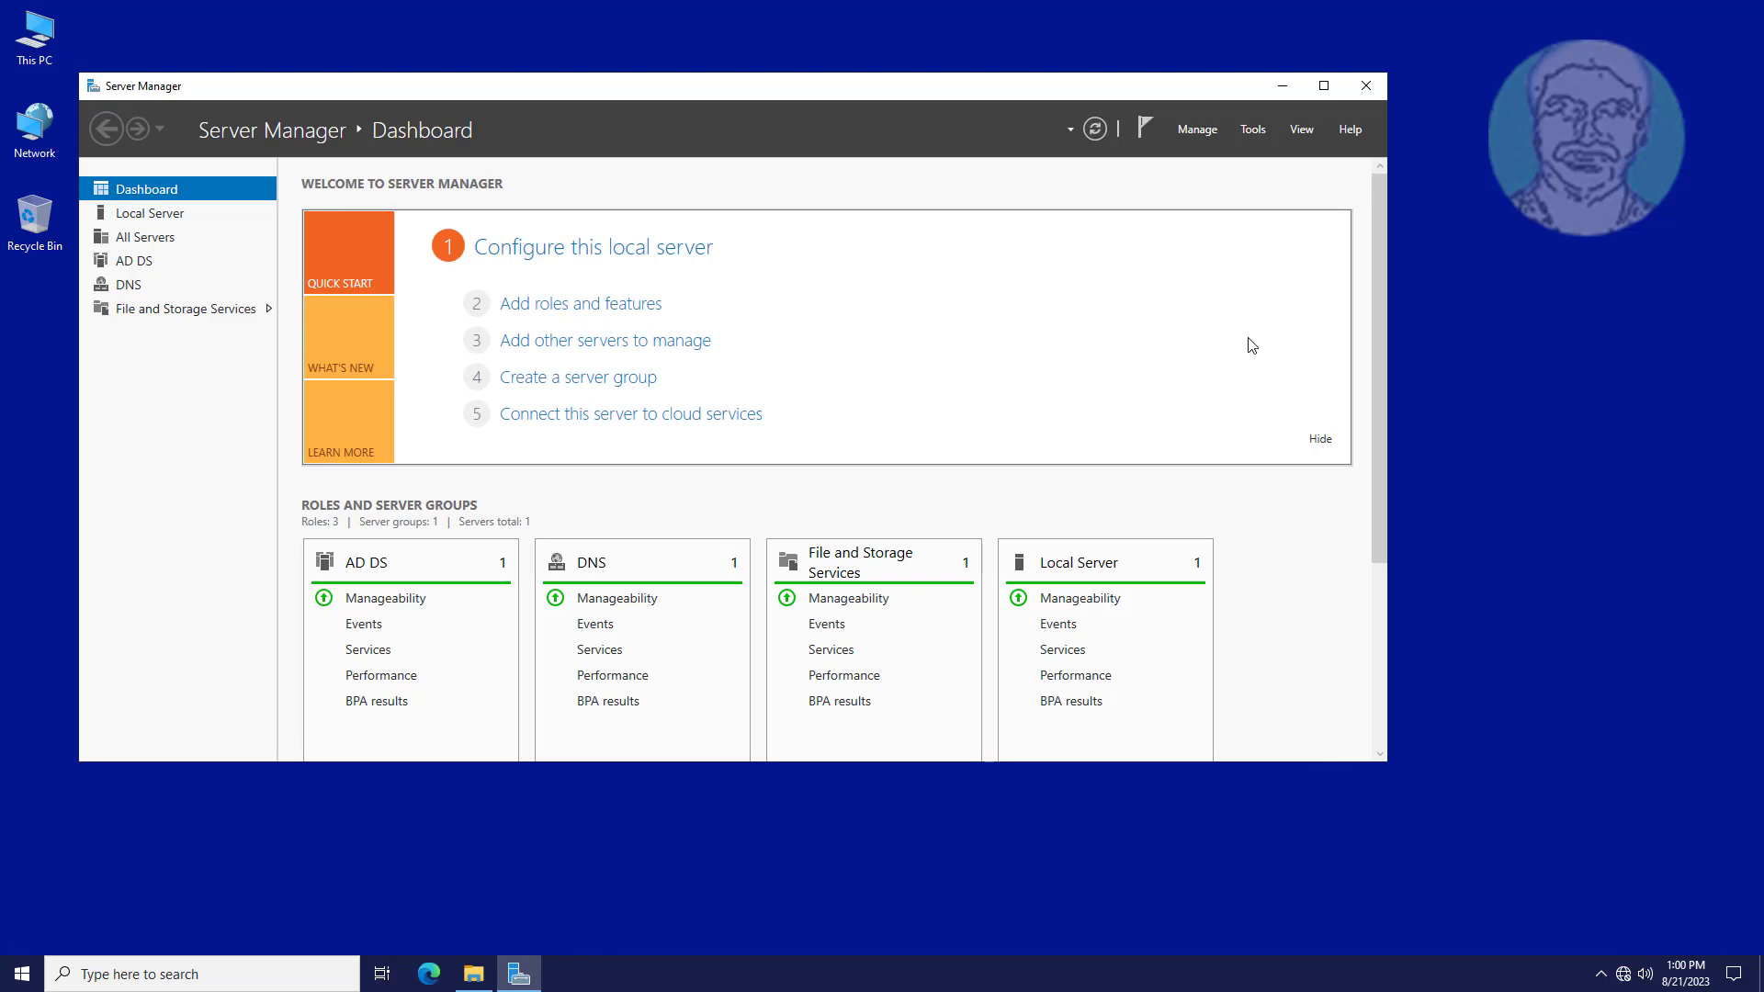
- Open Group Policy Management and create a GPO named Software Install GPO under Group Policy Objects
{"action": "left_click", "coordinate": [1254, 129]}
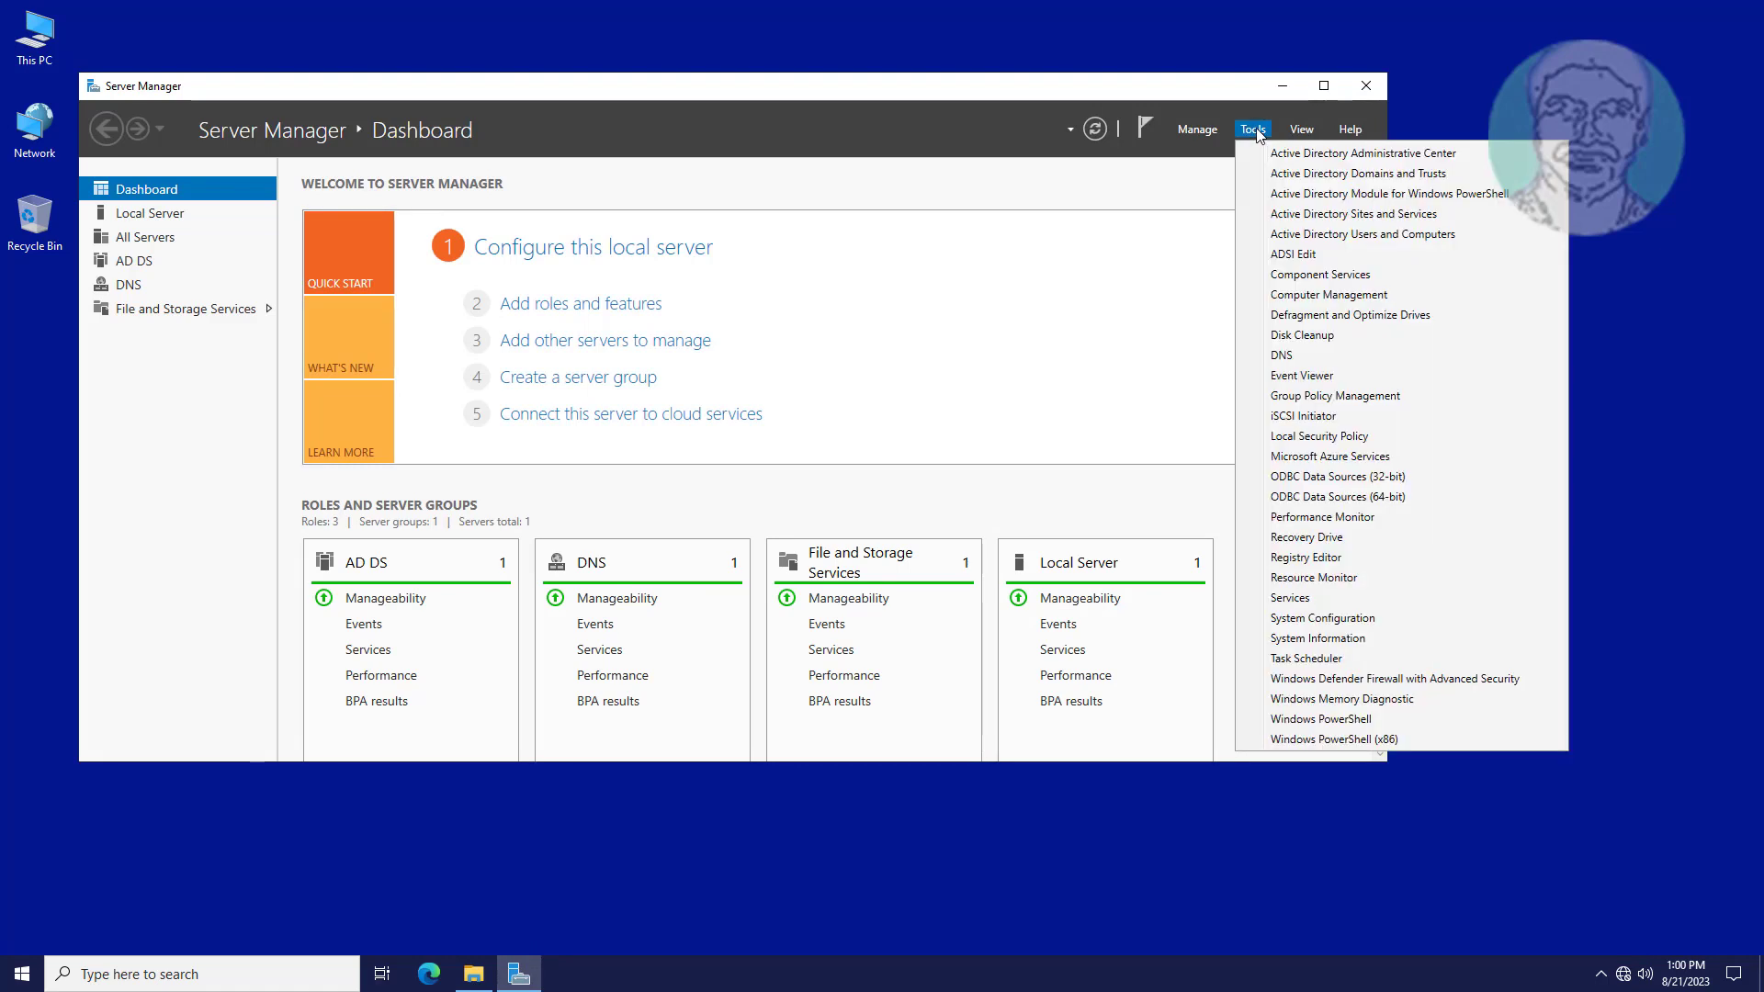
{"action": "left_click", "coordinate": [1338, 396]}
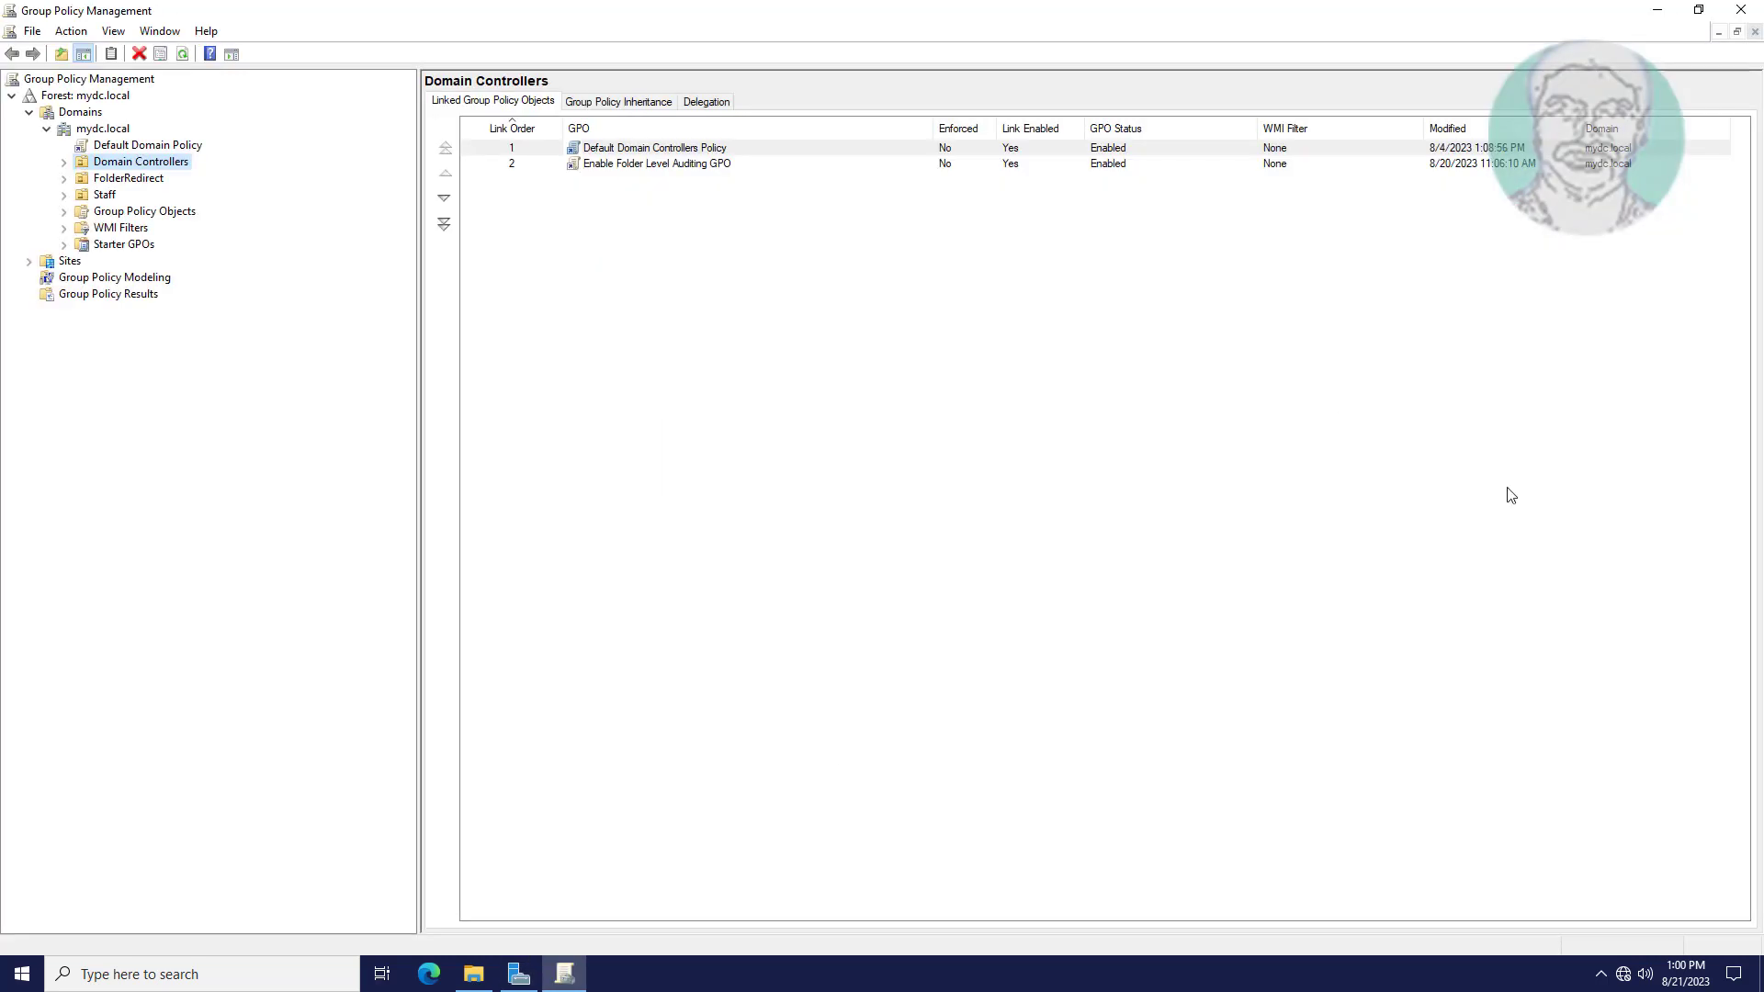
{"action": "double_click", "coordinate": [133, 212]}
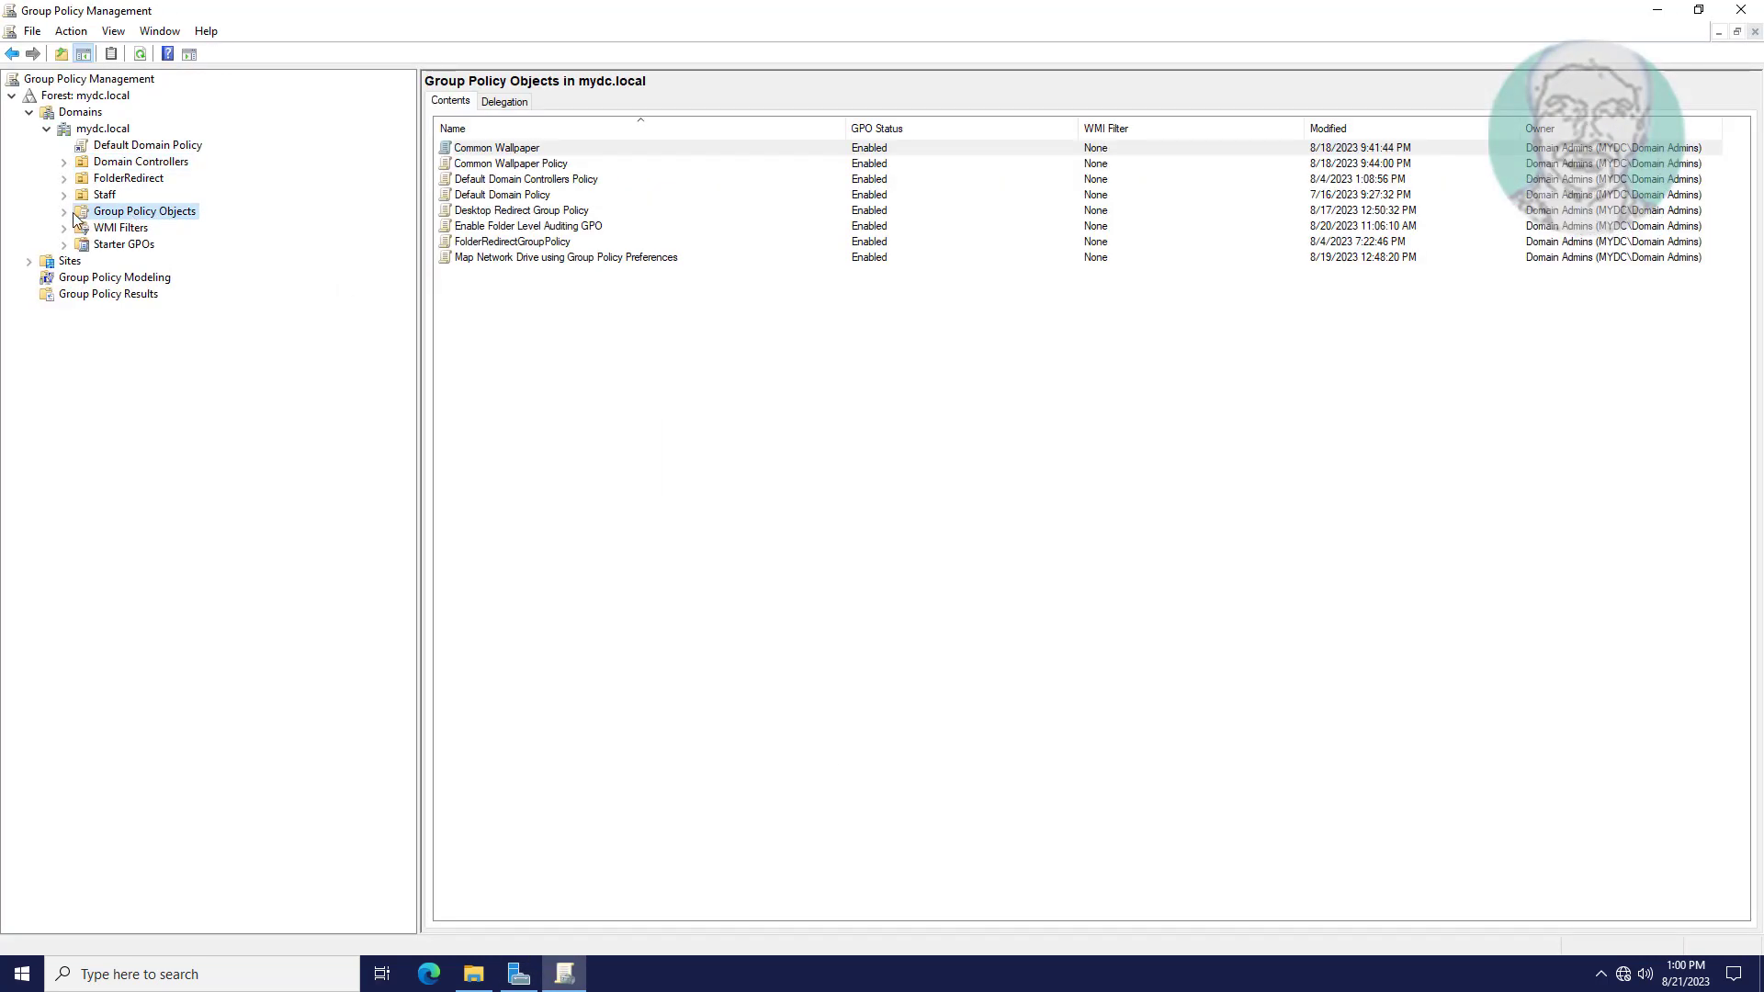
{"action": "right_click", "coordinate": [164, 214]}
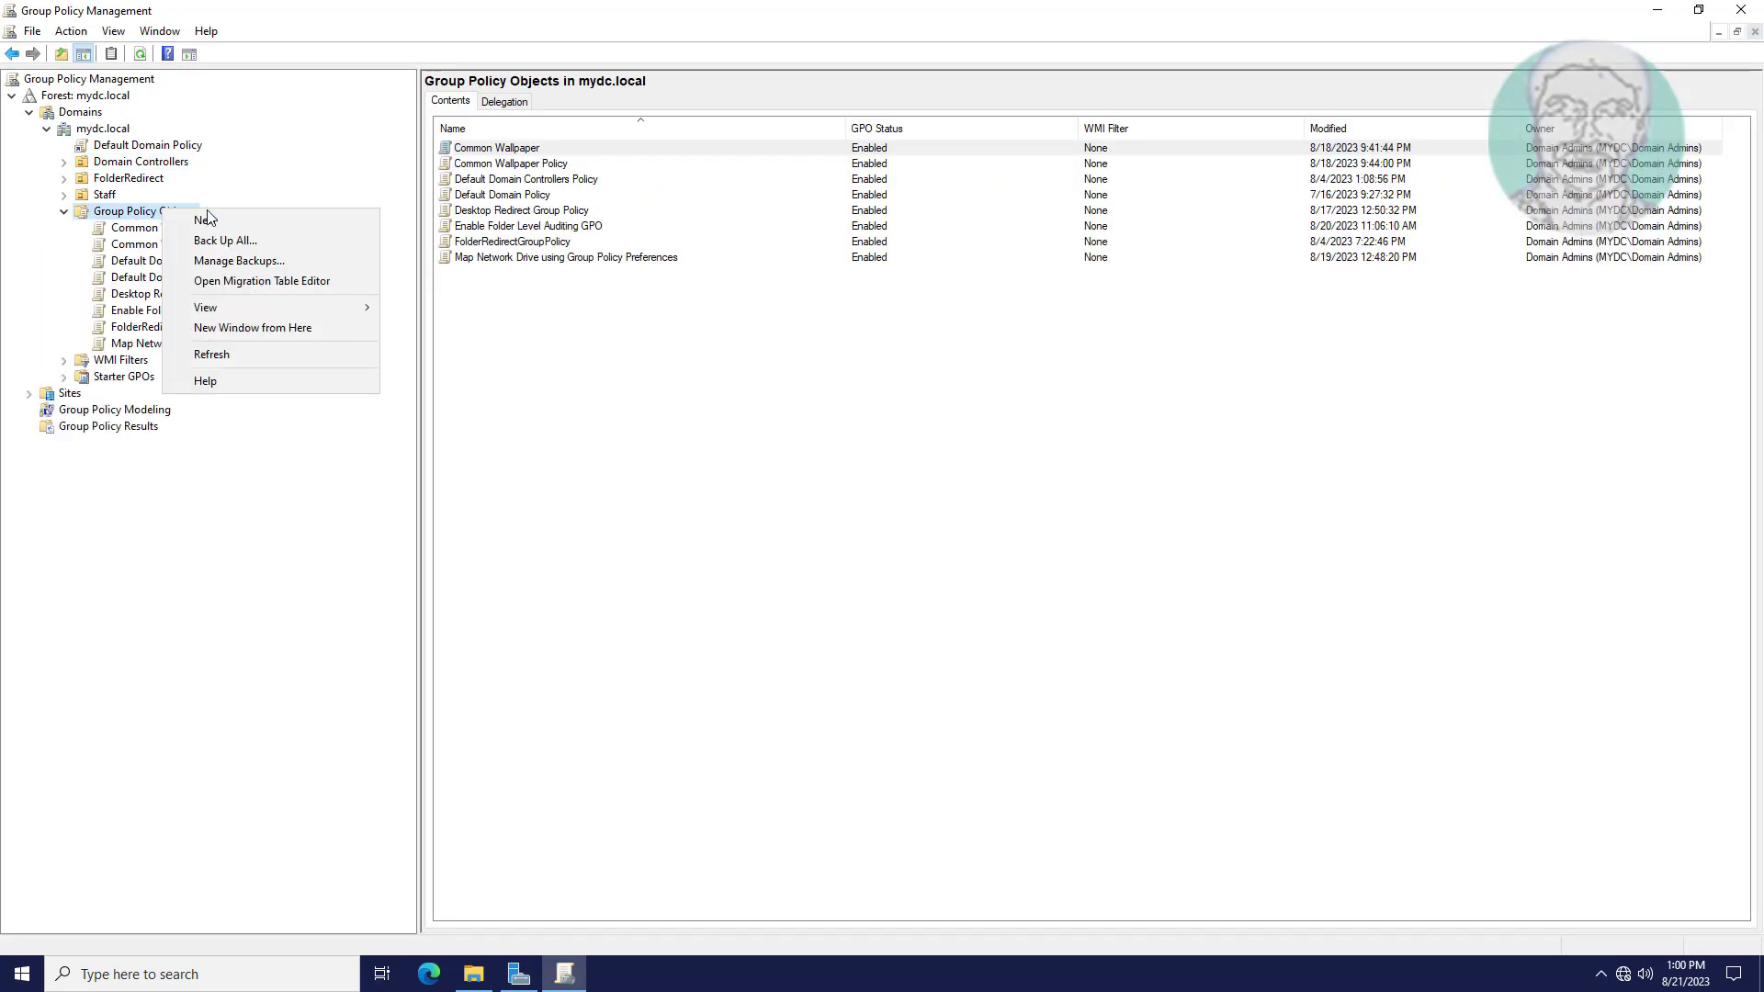
{"action": "left_click", "coordinate": [198, 221]}
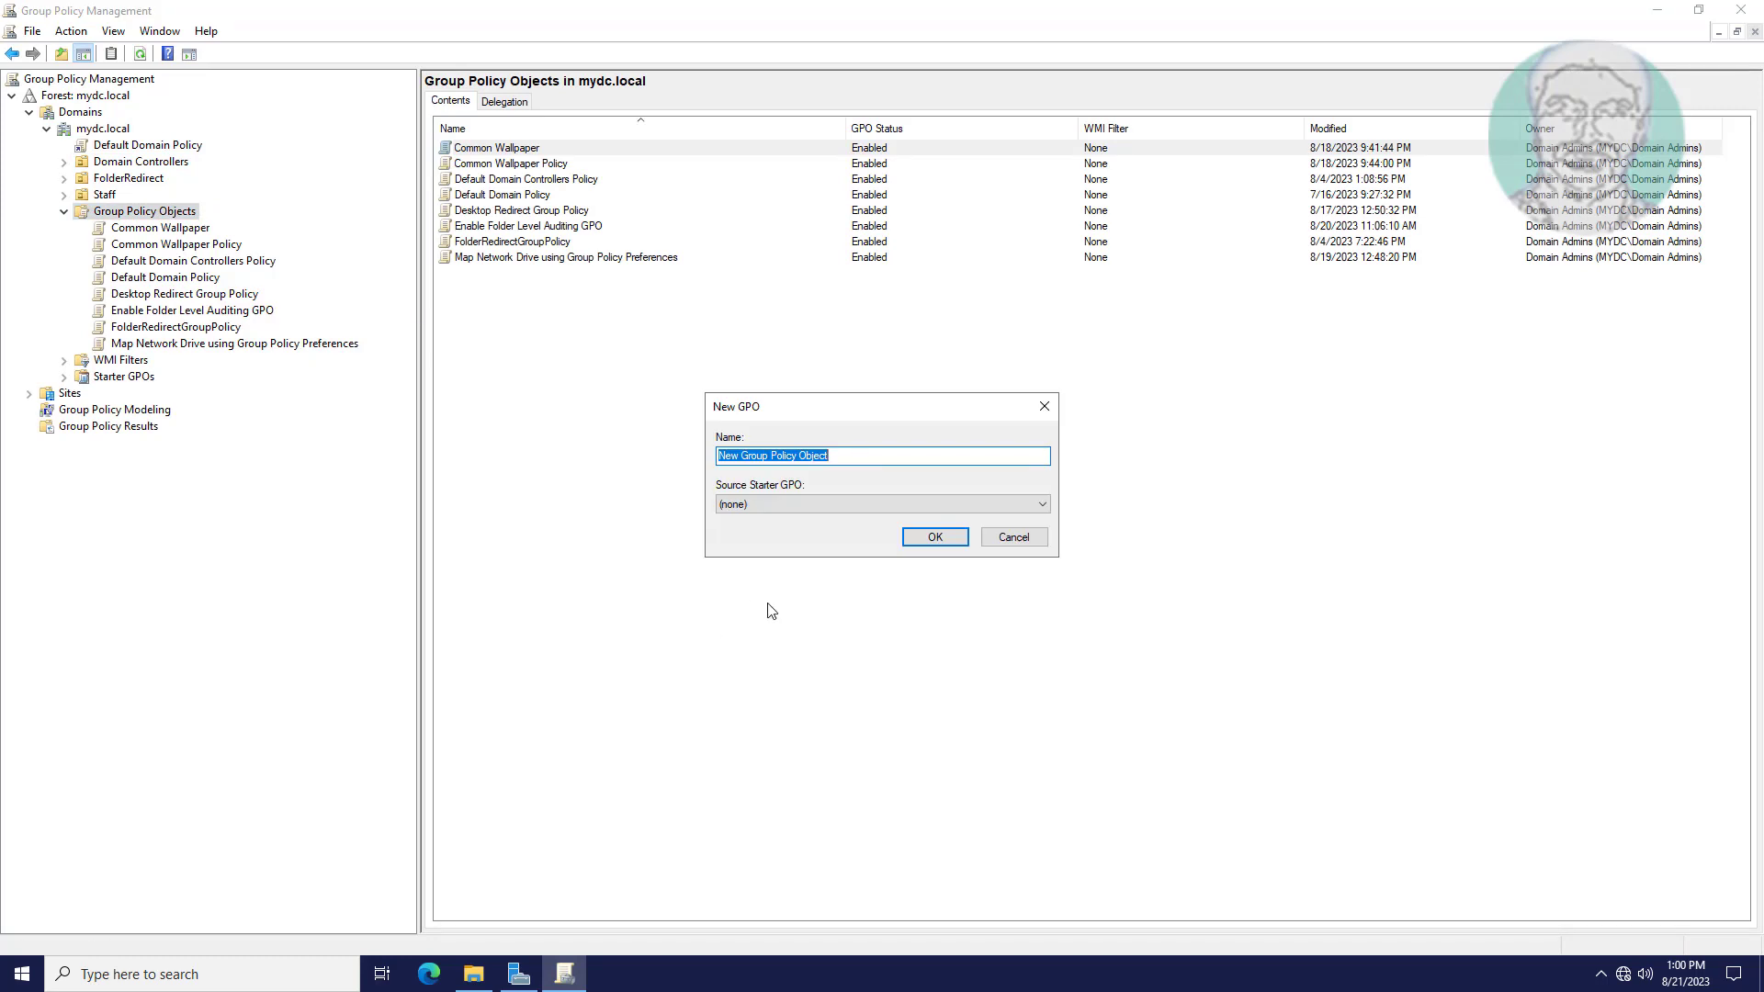
{"action": "type", "text": "software I"}
{"action": "left_click", "coordinate": [925, 539]}
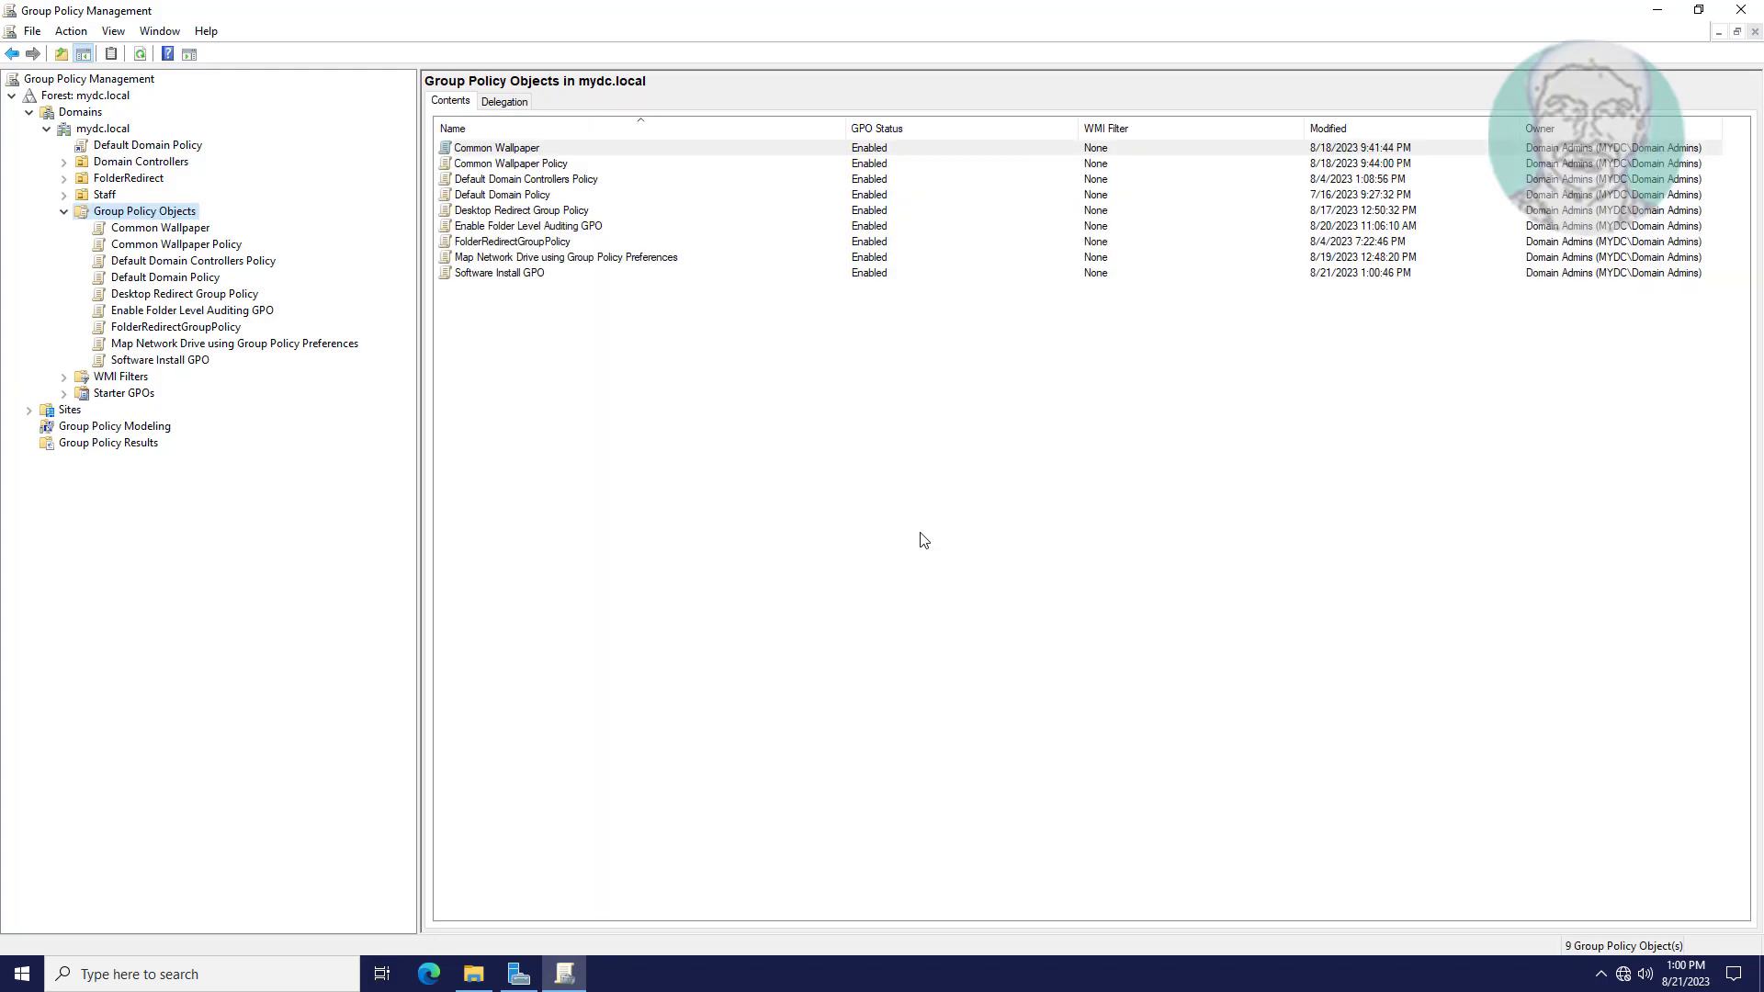
- Edit Software Install GPO and go to Computer Configuration > Policies > Software Settings > Software installation
{"action": "left_click", "coordinate": [191, 361]}
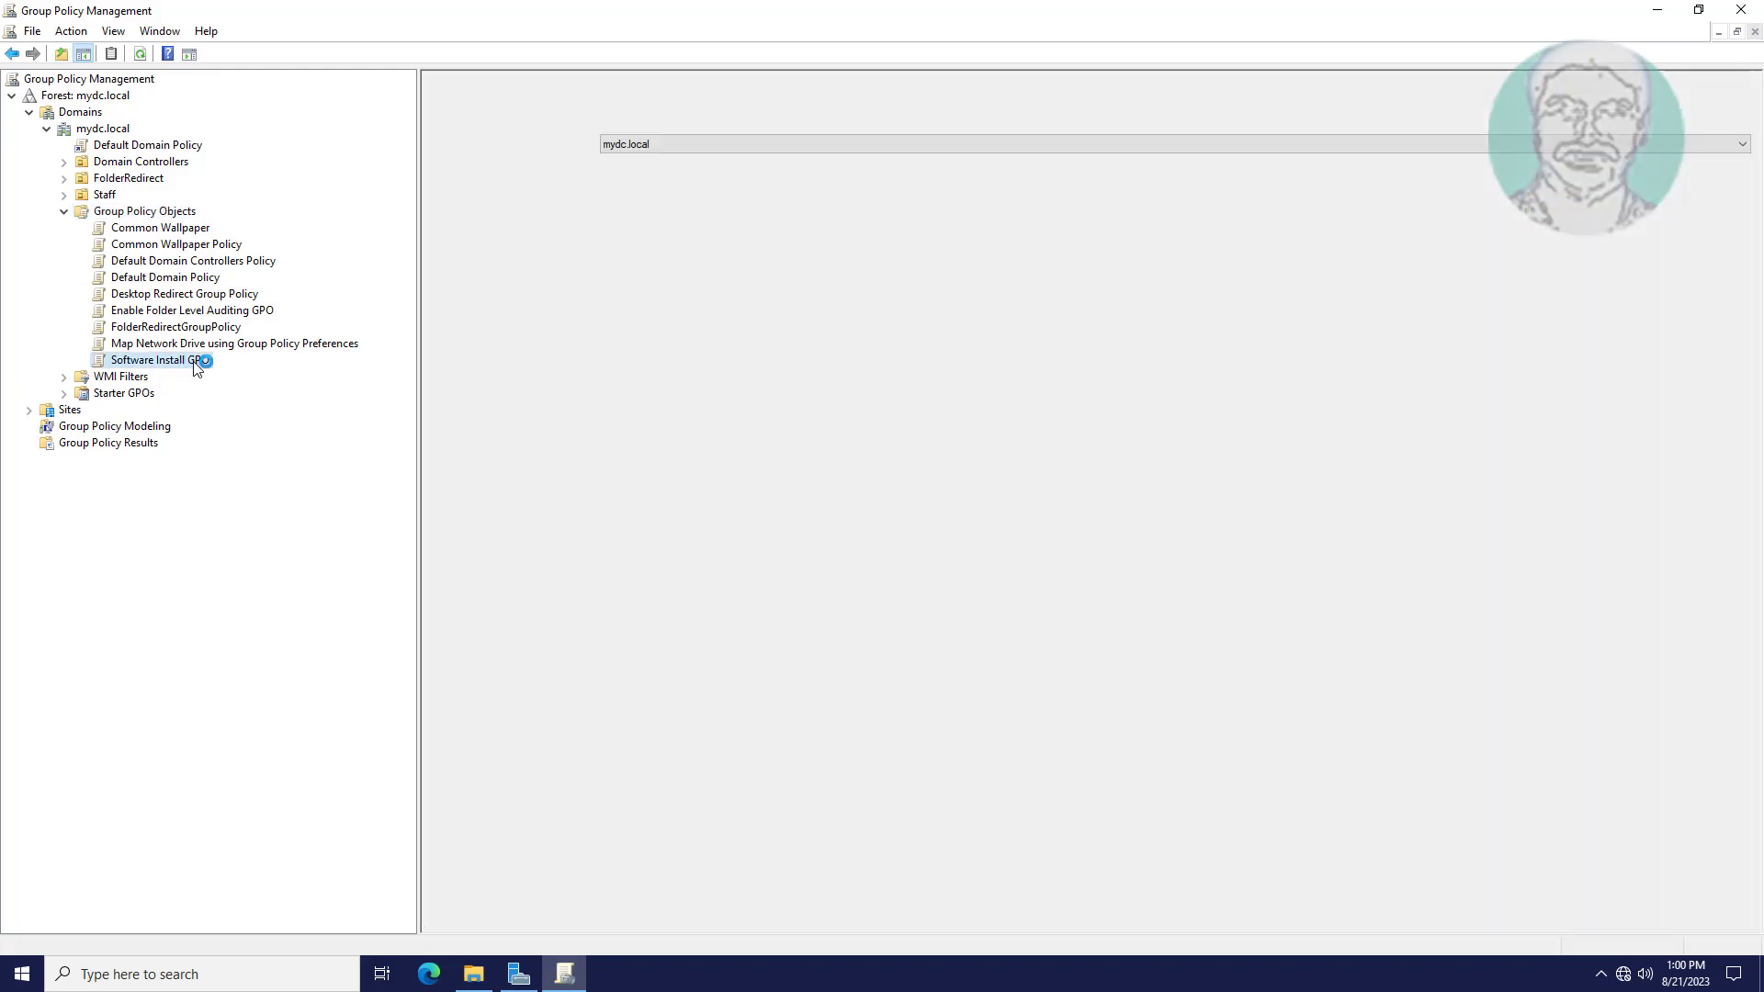
{"action": "right_click", "coordinate": [195, 363]}
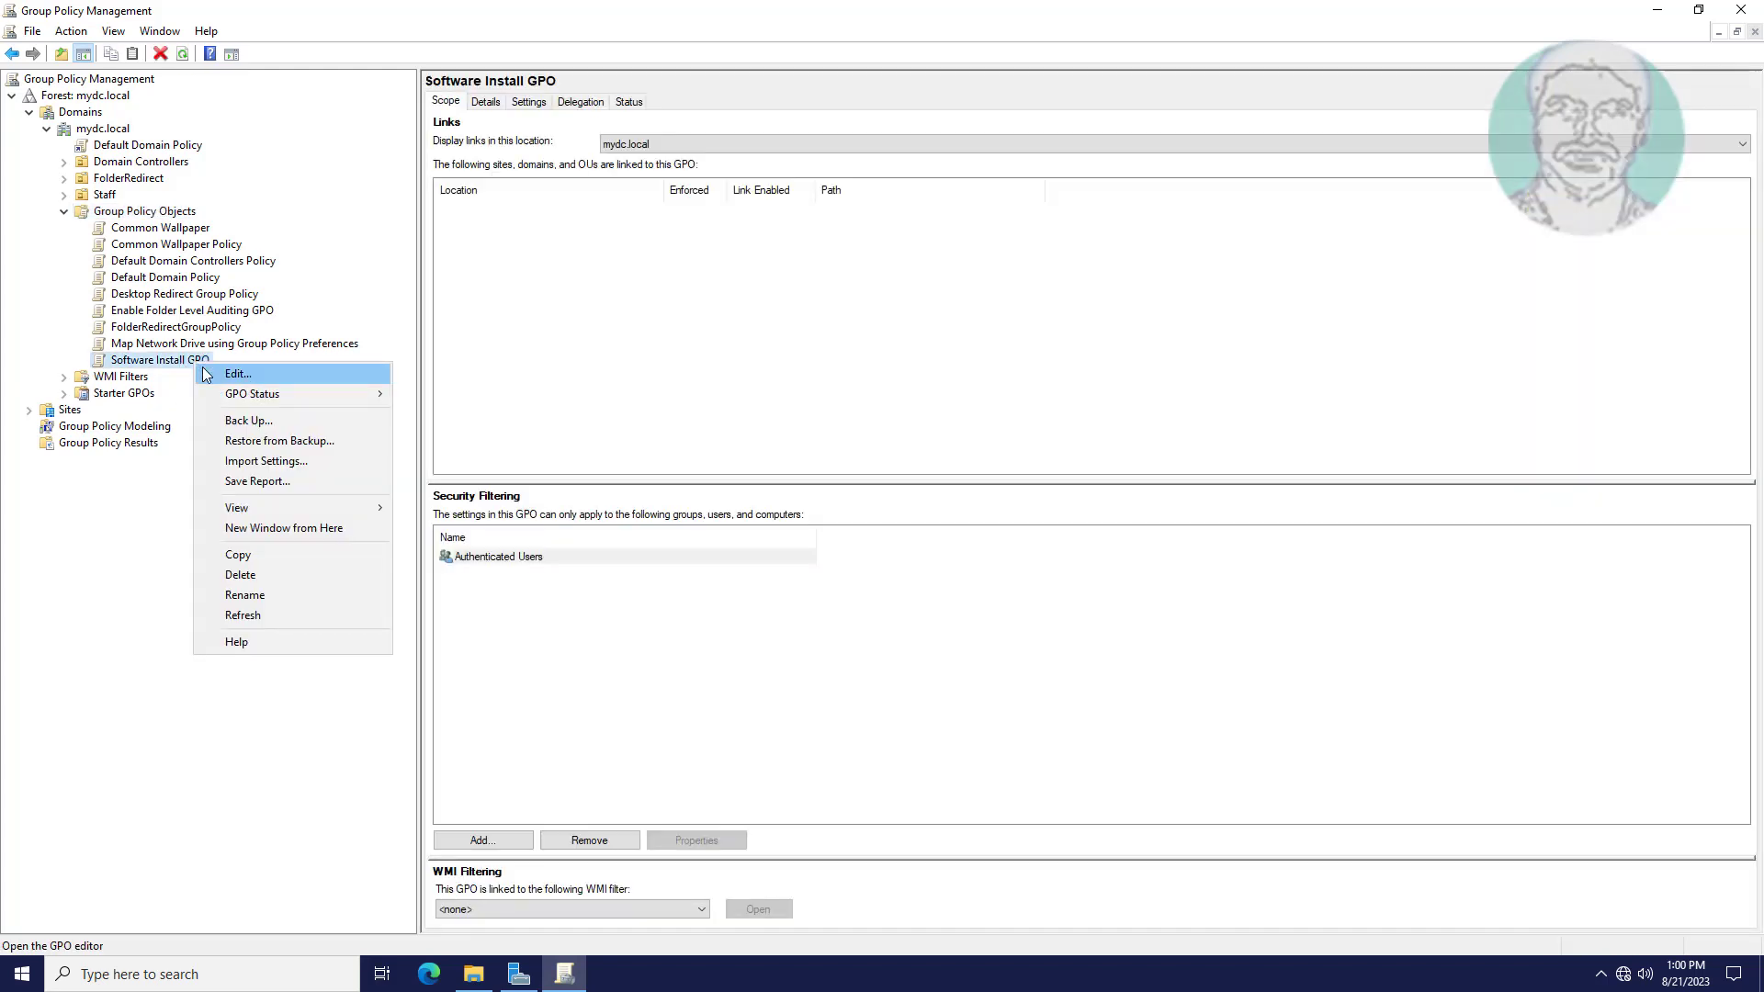
{"action": "left_click", "coordinate": [235, 377]}
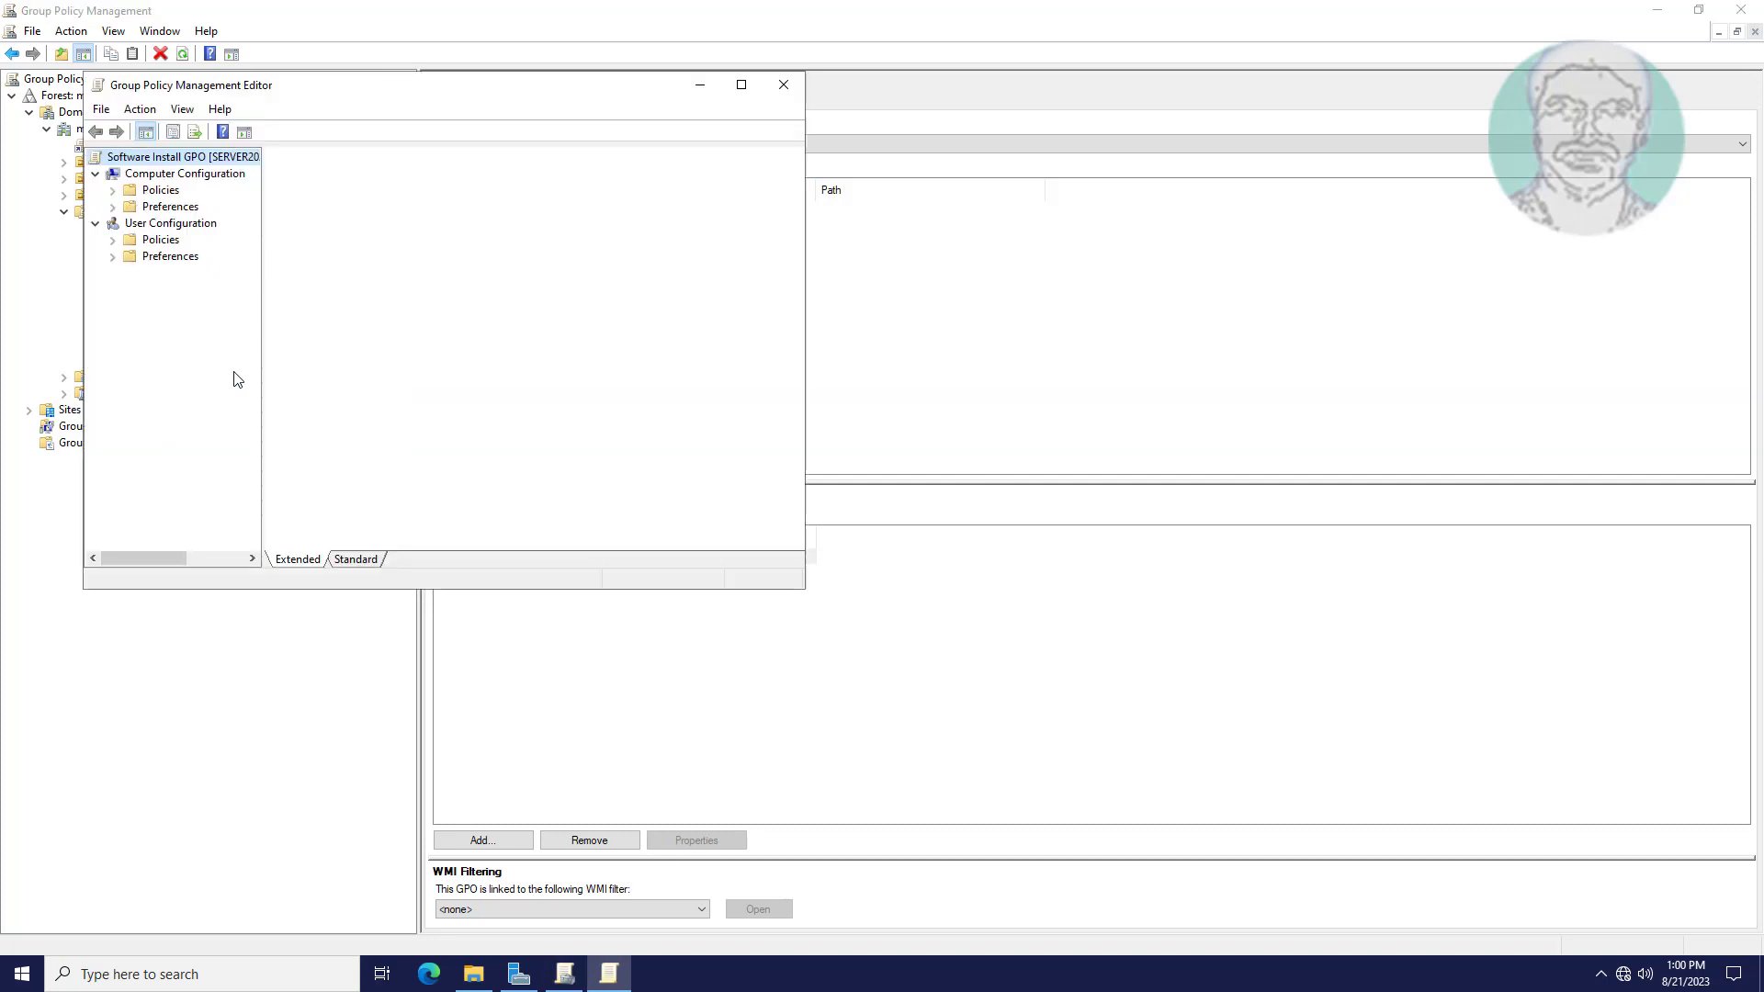
{"action": "left_click", "coordinate": [167, 175]}
{"action": "left_click", "coordinate": [163, 207]}
{"action": "left_click", "coordinate": [129, 192]}
{"action": "left_click", "coordinate": [113, 191]}
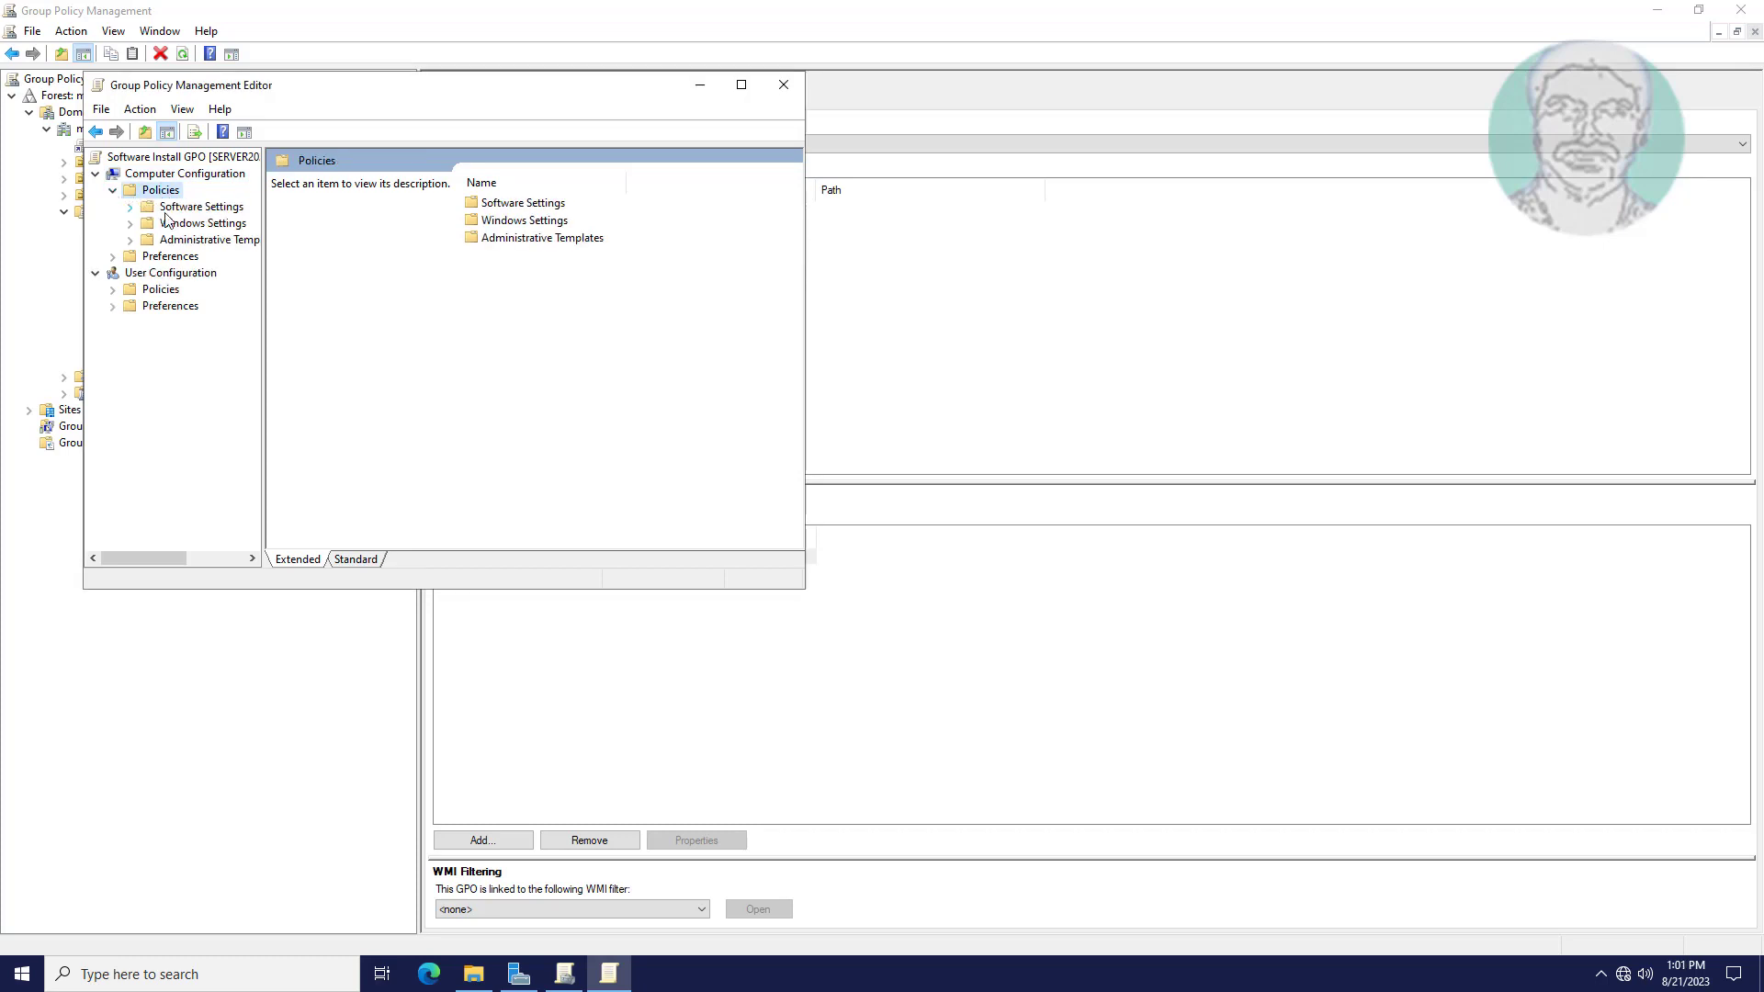
{"action": "left_click", "coordinate": [198, 207]}
{"action": "left_click", "coordinate": [130, 208]}
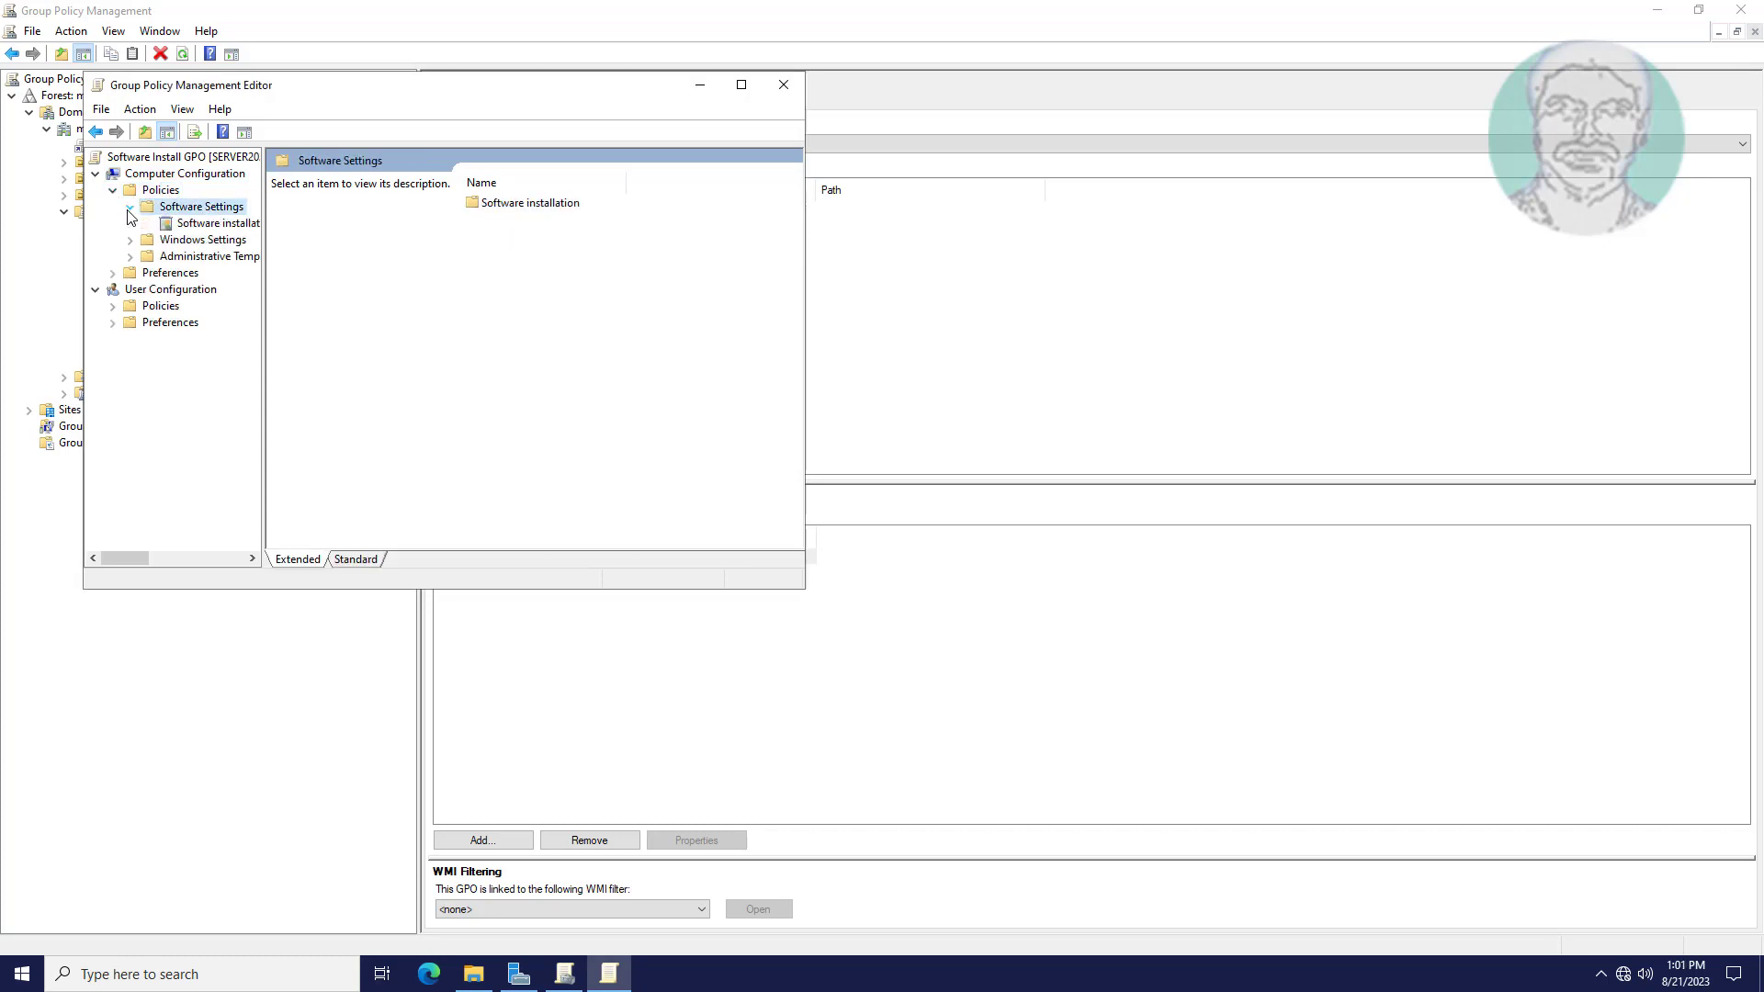
{"action": "left_click_drag", "start_coordinate": [262, 236], "coordinate": [361, 236]}
{"action": "left_click", "coordinate": [246, 225]}
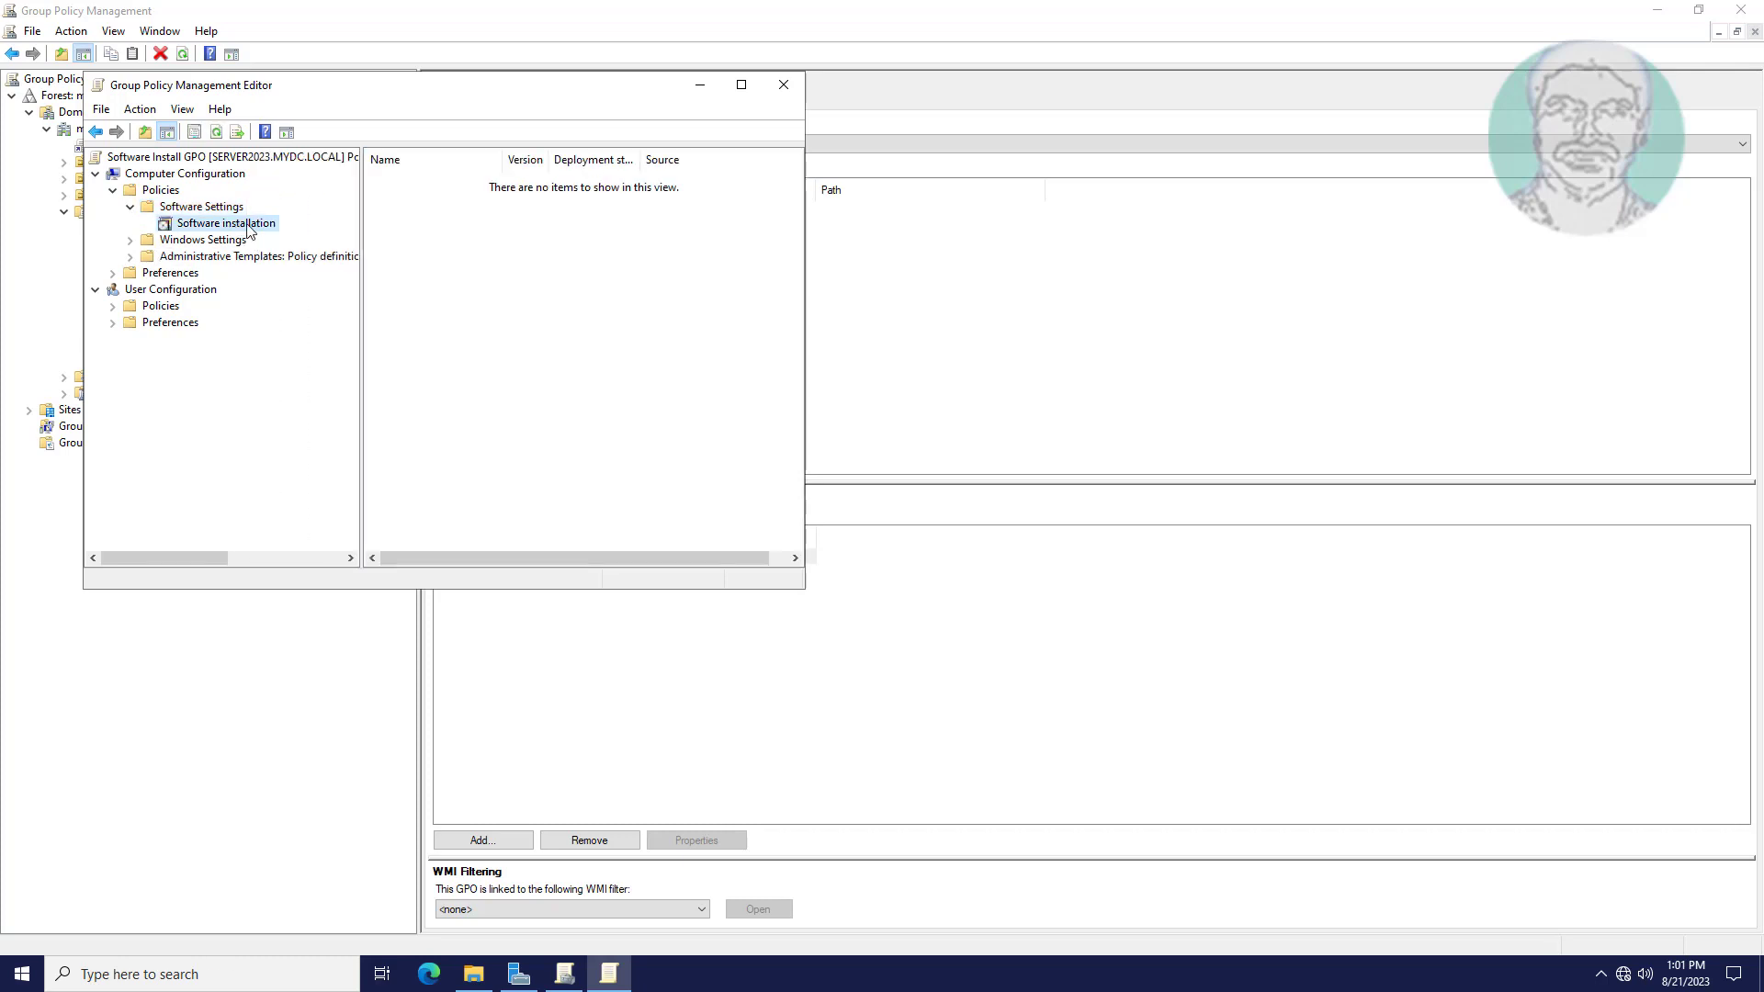
- Start a new package under Software installation, reposition the file chooser, and bring File Explorer forward
{"action": "right_click", "coordinate": [255, 222]}
{"action": "mouse_move", "coordinate": [298, 234]}
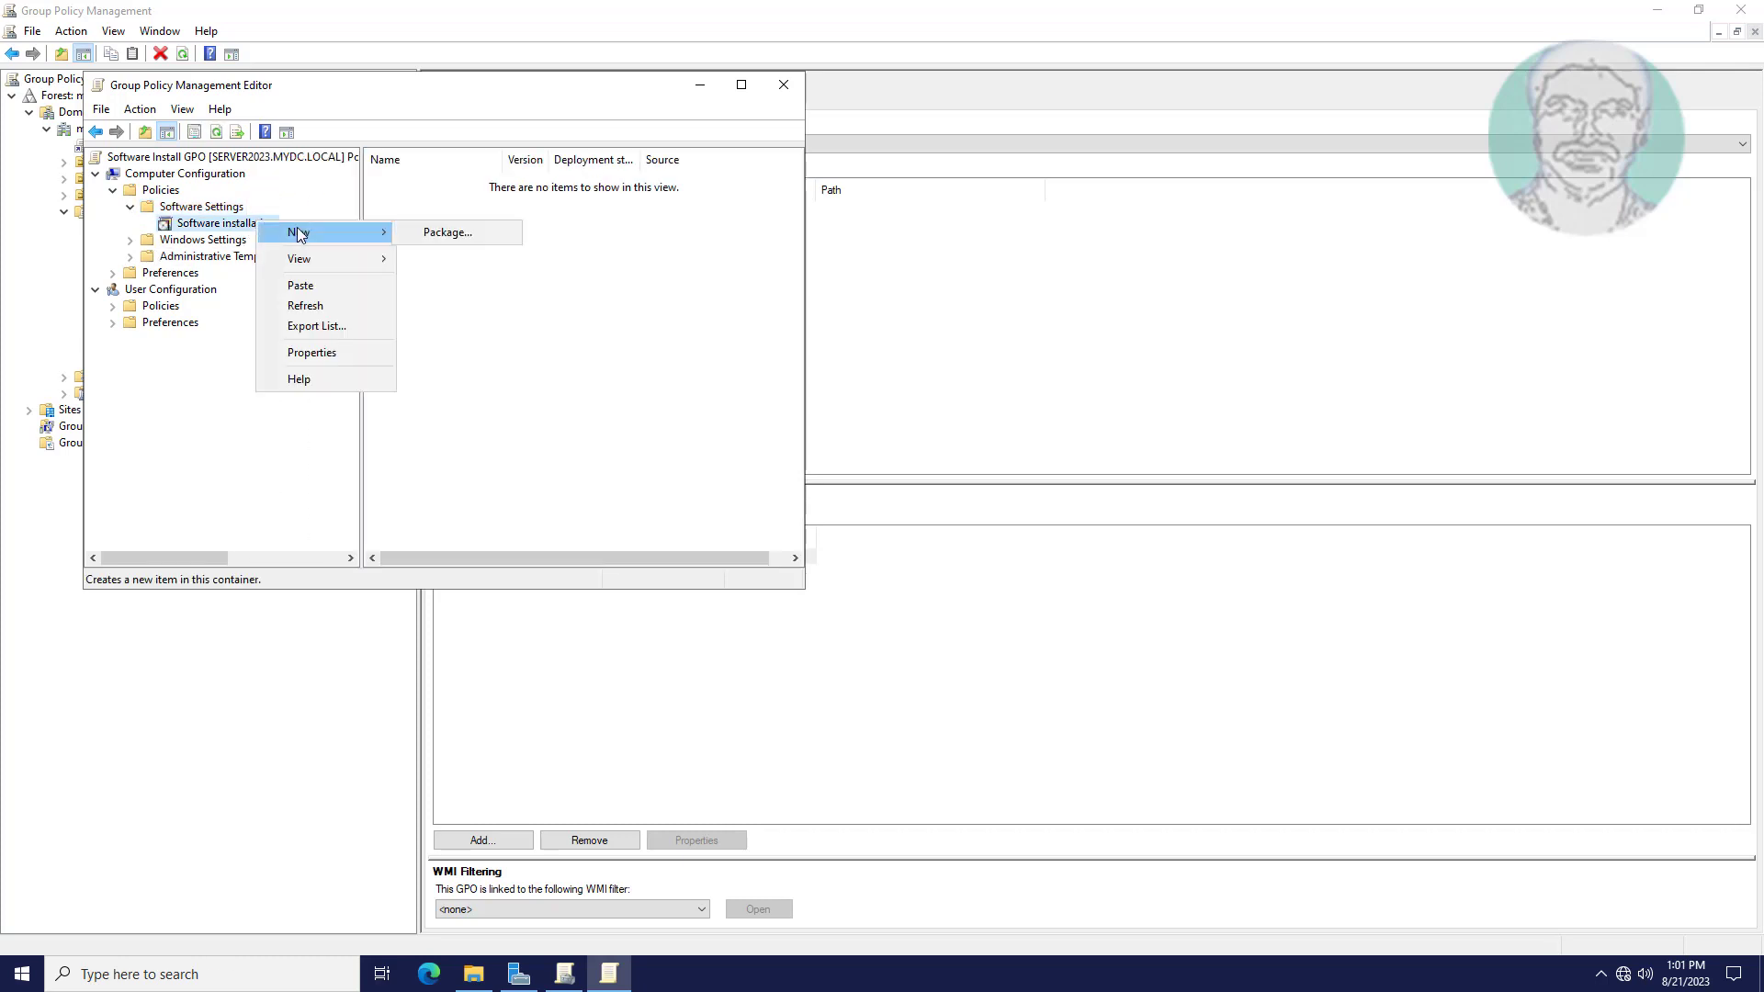
{"action": "left_click", "coordinate": [431, 240]}
{"action": "left_click_drag", "start_coordinate": [358, 116], "coordinate": [506, 137]}
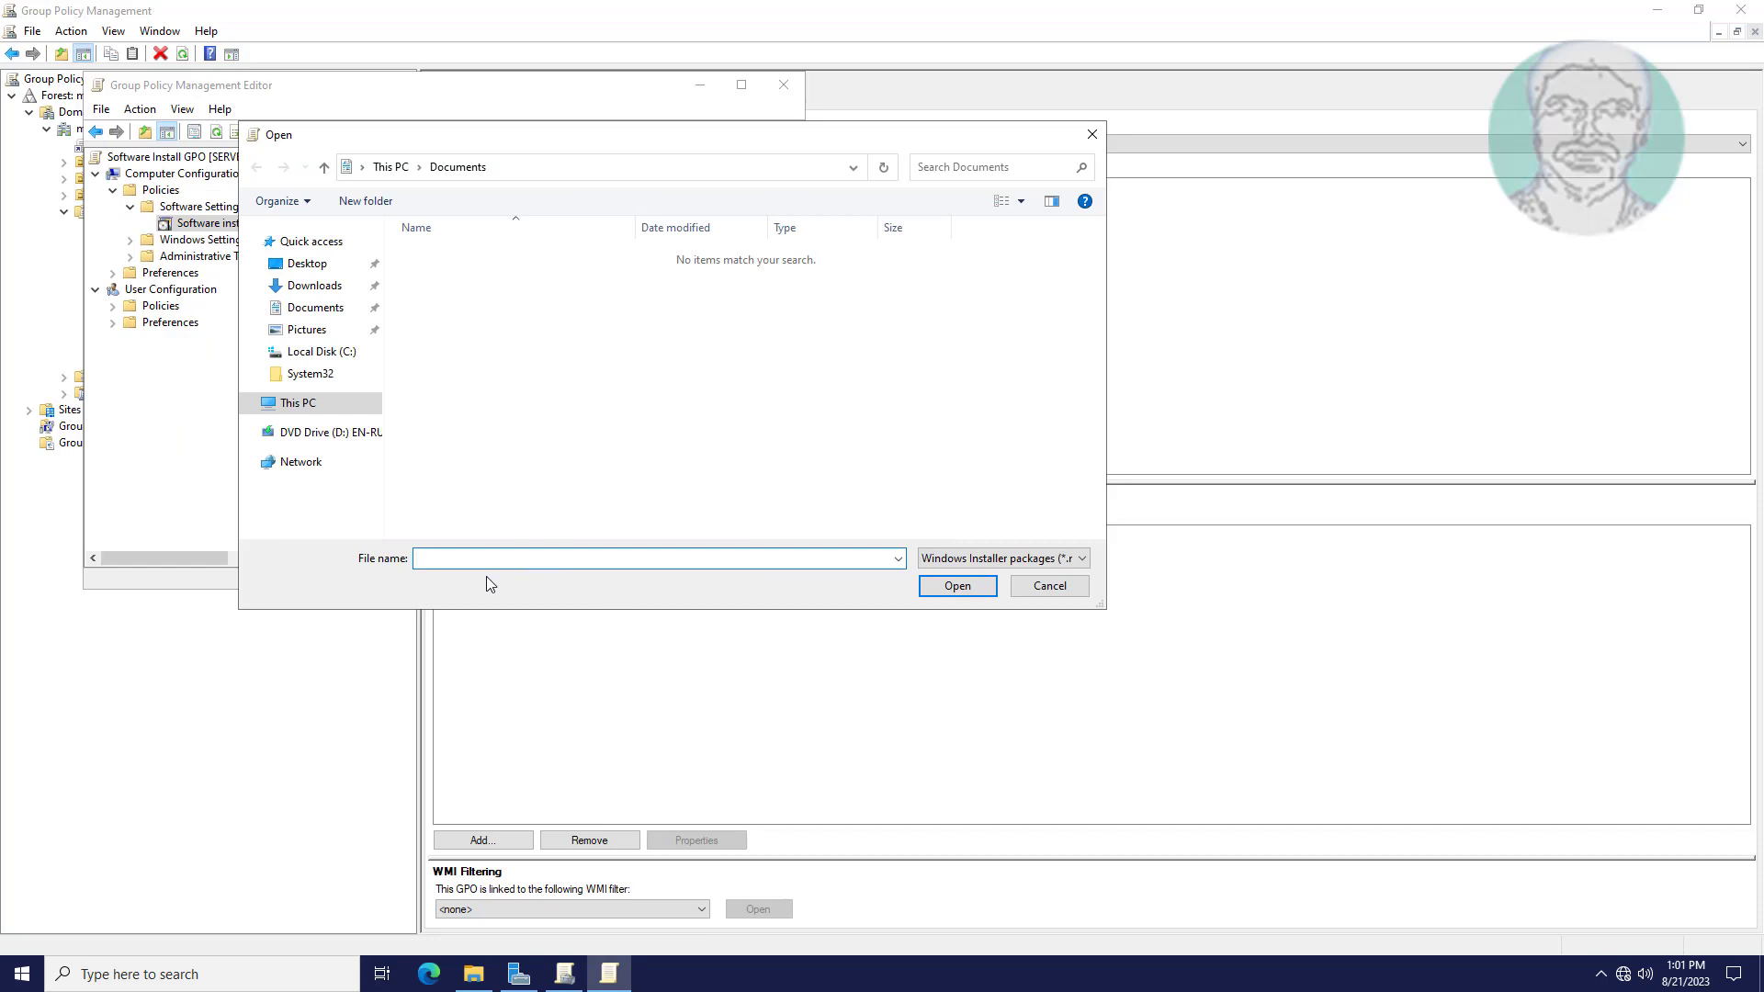
{"action": "left_click", "coordinate": [477, 975]}
- Copy the SoftwareInstall share's network path from its Sharing tab, then close File Explorer
{"action": "right_click", "coordinate": [960, 667]}
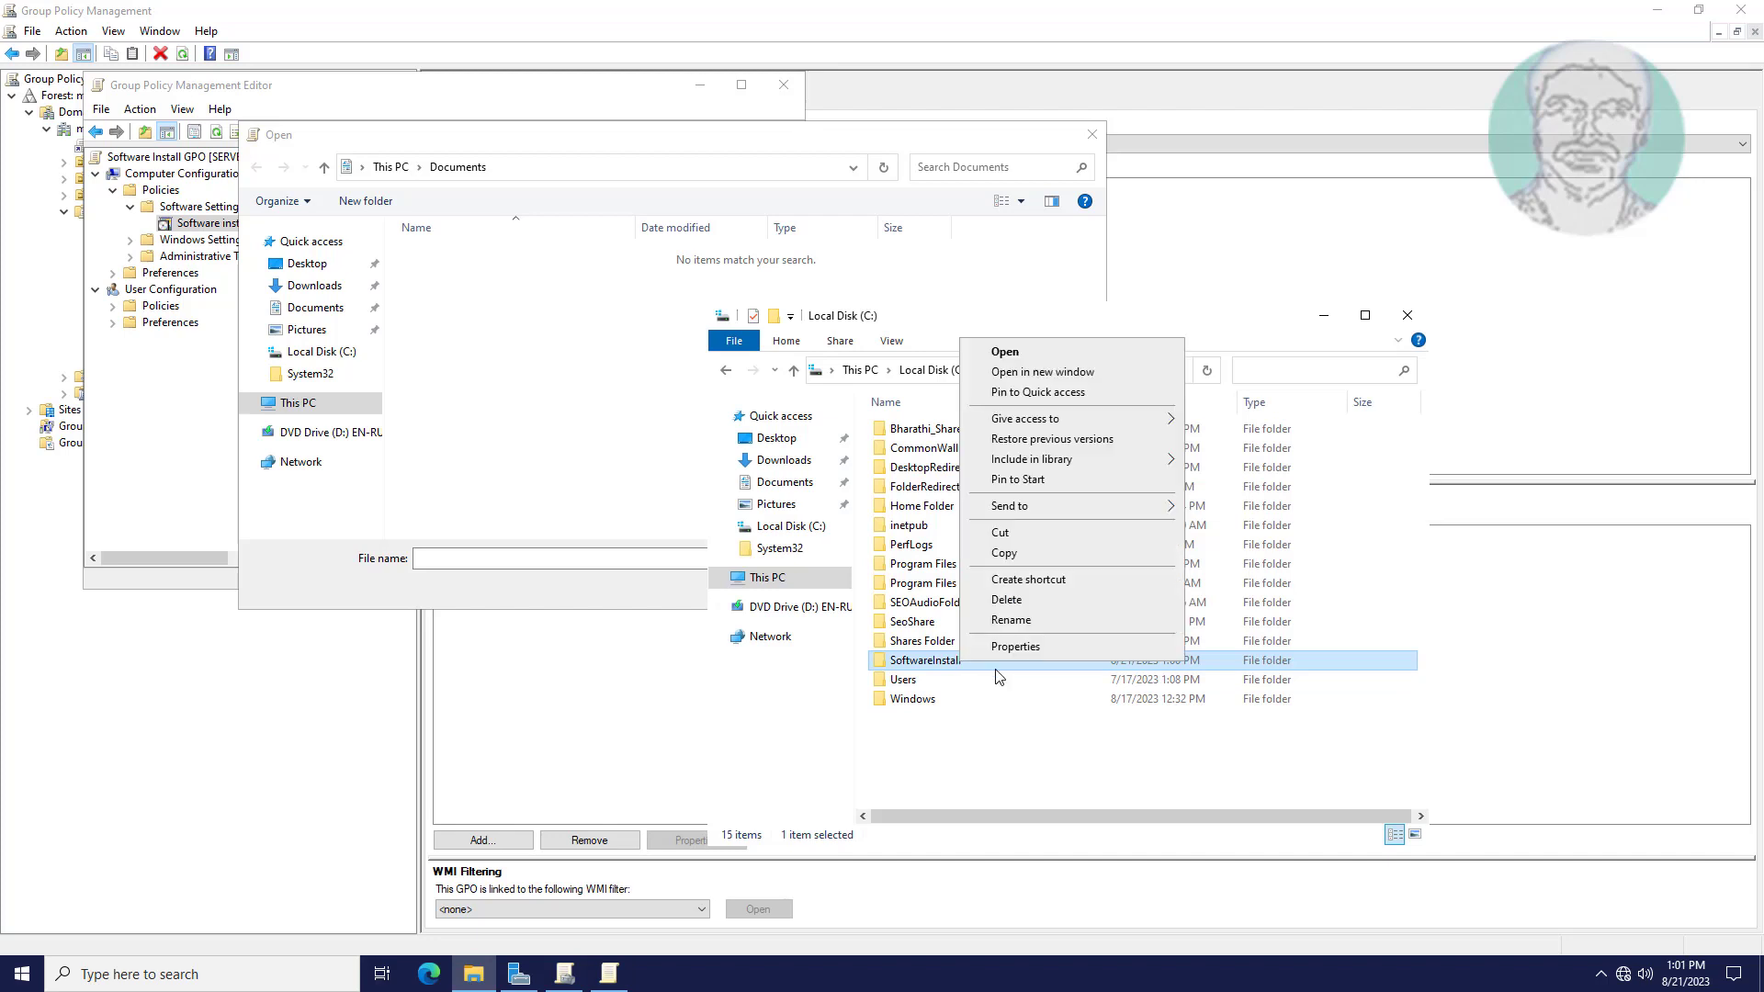
{"action": "left_click", "coordinate": [1005, 651]}
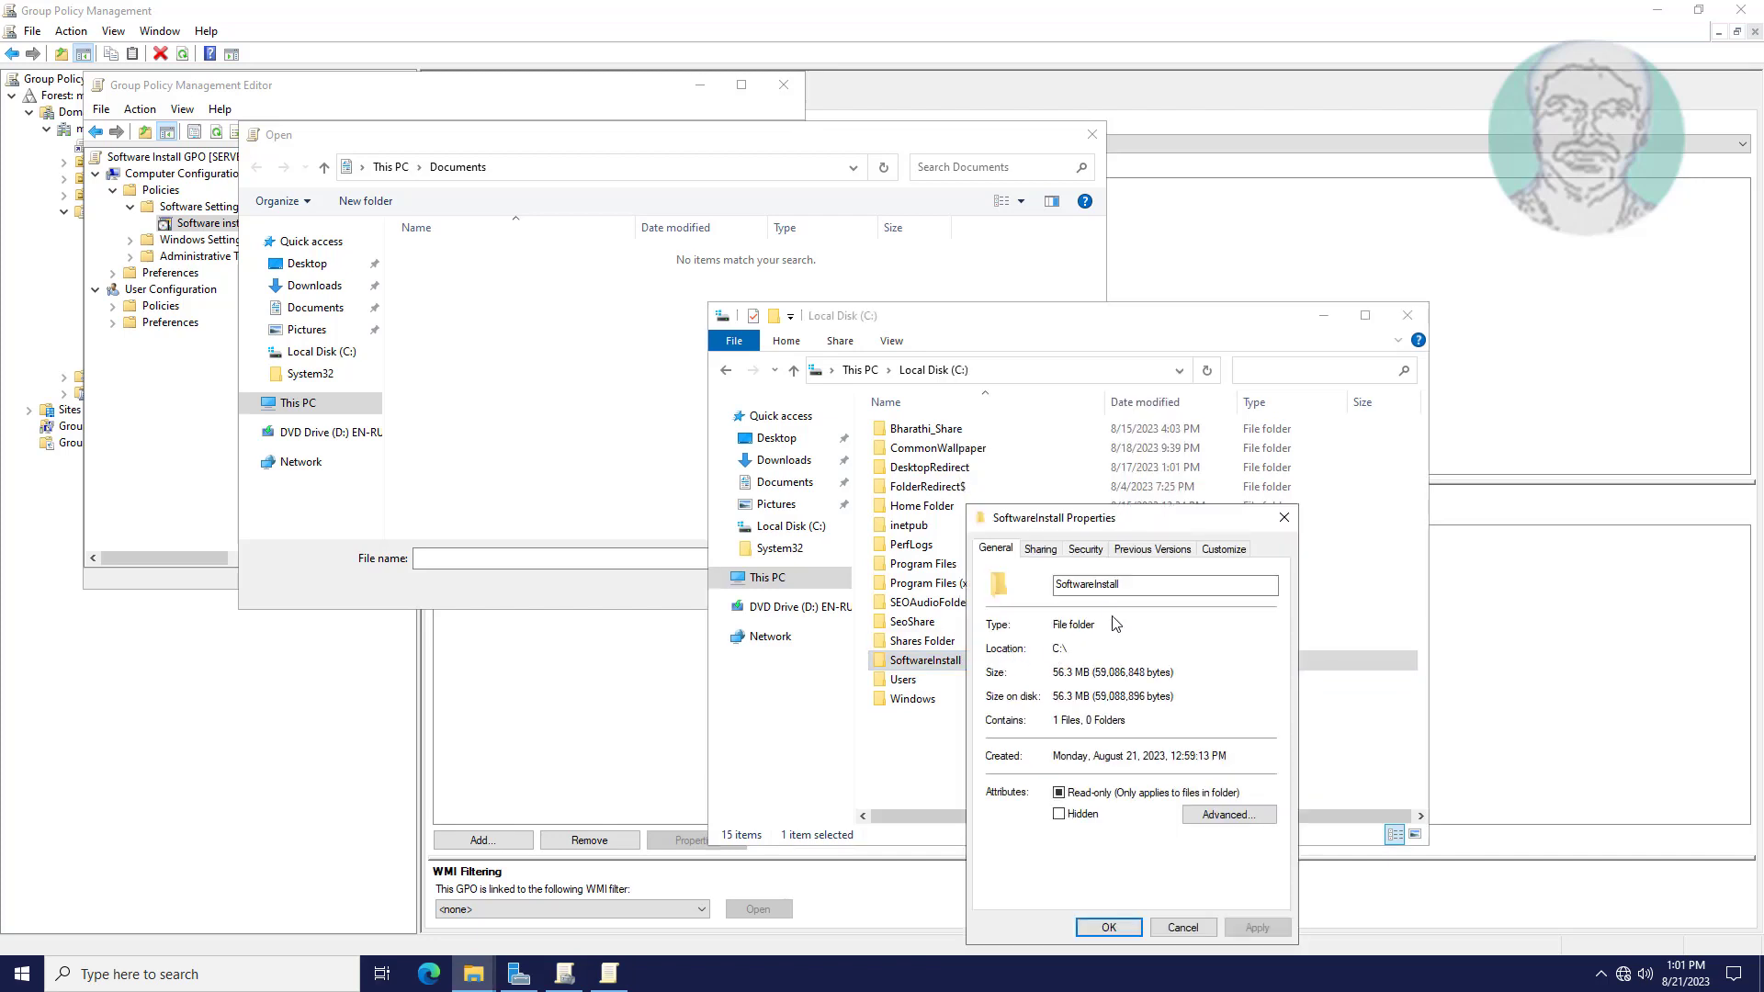
{"action": "left_click", "coordinate": [1041, 548]}
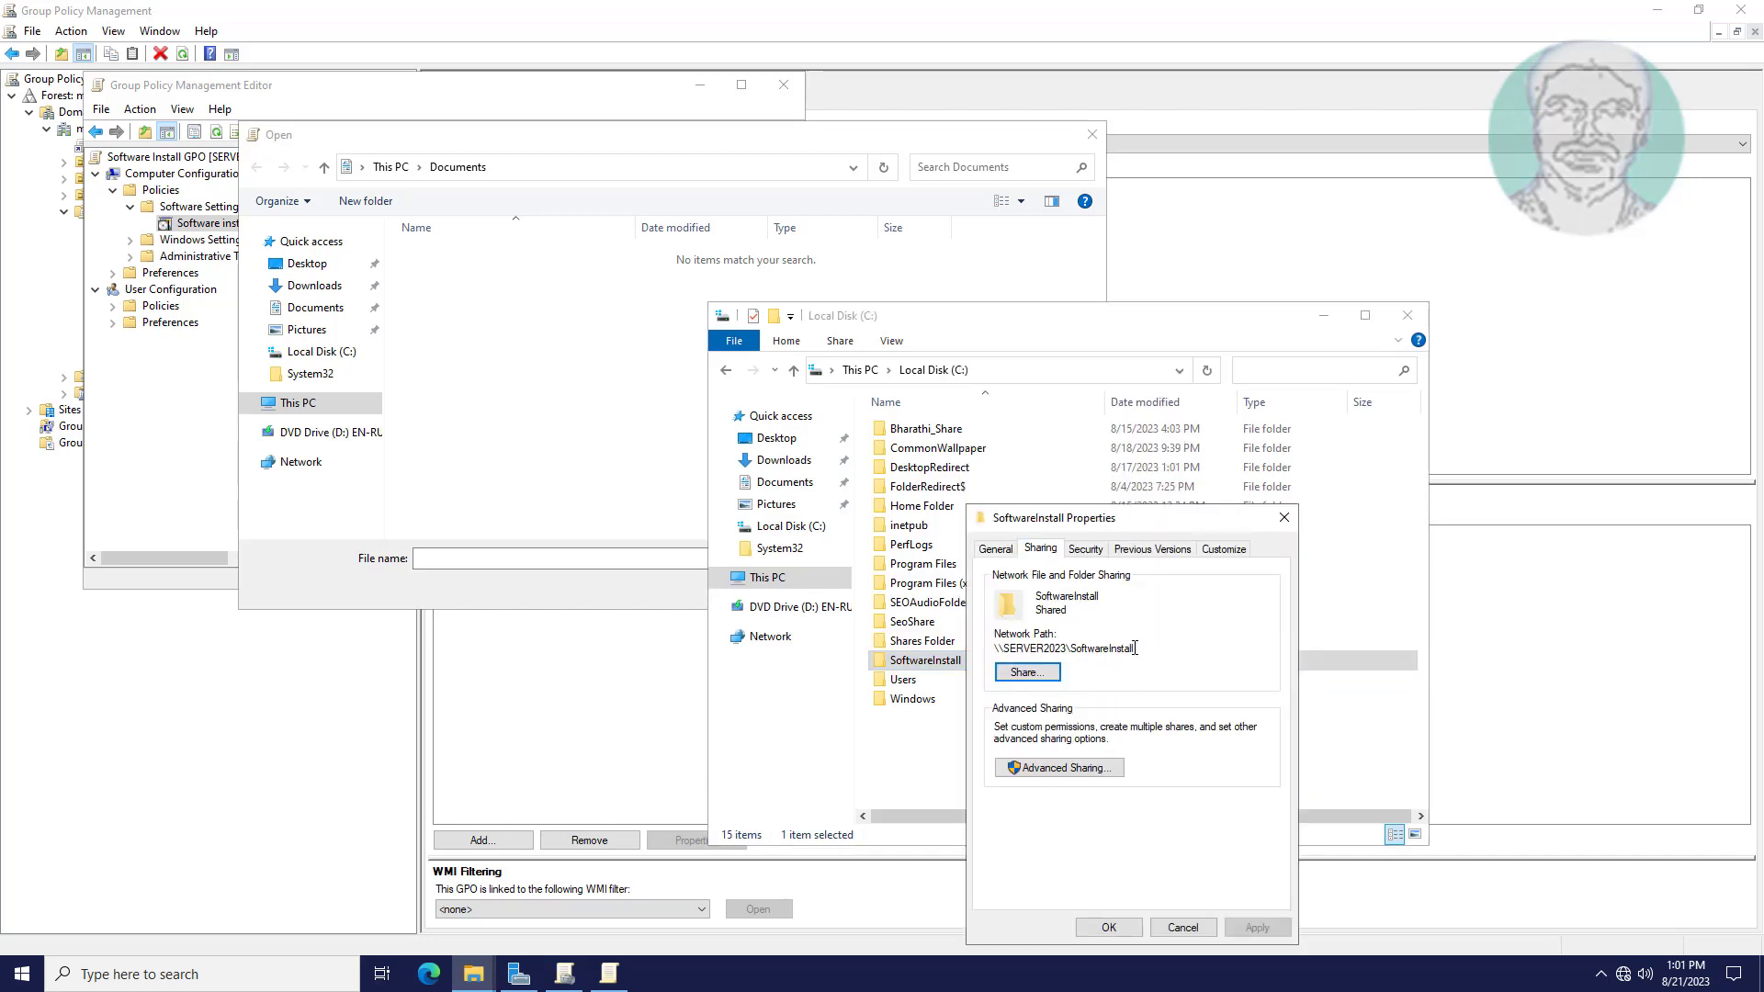
{"action": "left_click_drag", "start_coordinate": [1138, 648], "coordinate": [994, 647]}
{"action": "right_click", "coordinate": [1077, 650]}
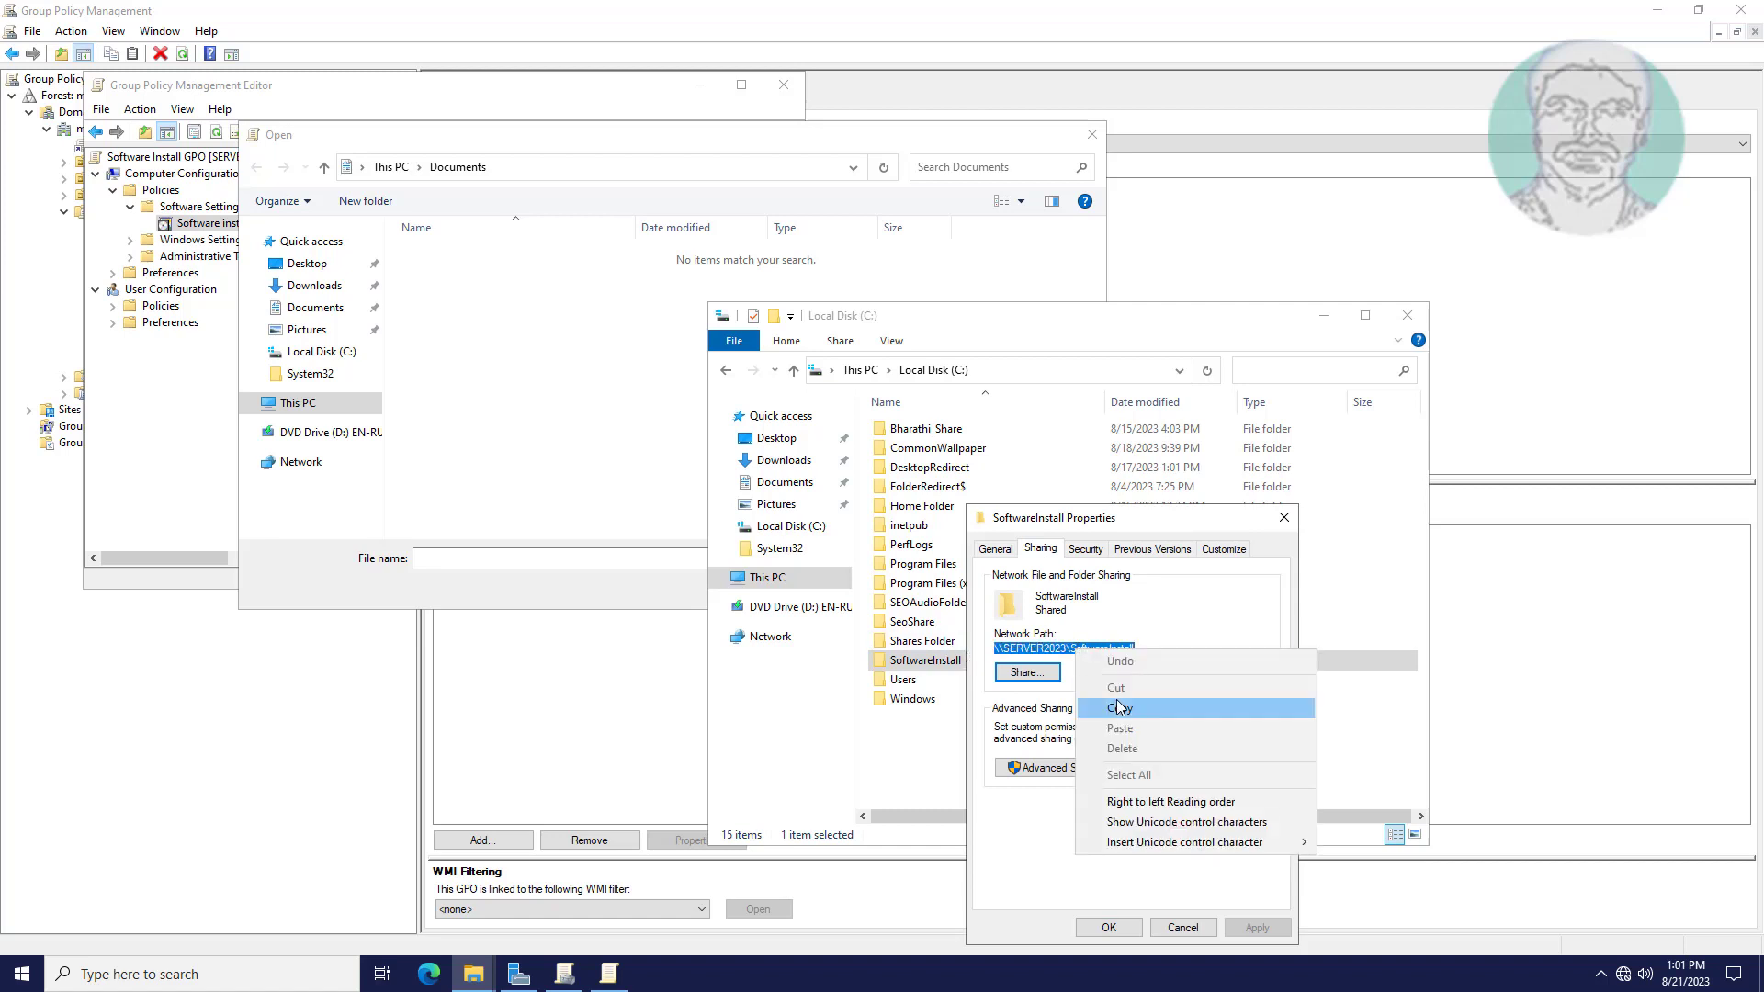
{"action": "left_click", "coordinate": [1120, 709]}
{"action": "left_click", "coordinate": [1109, 927]}
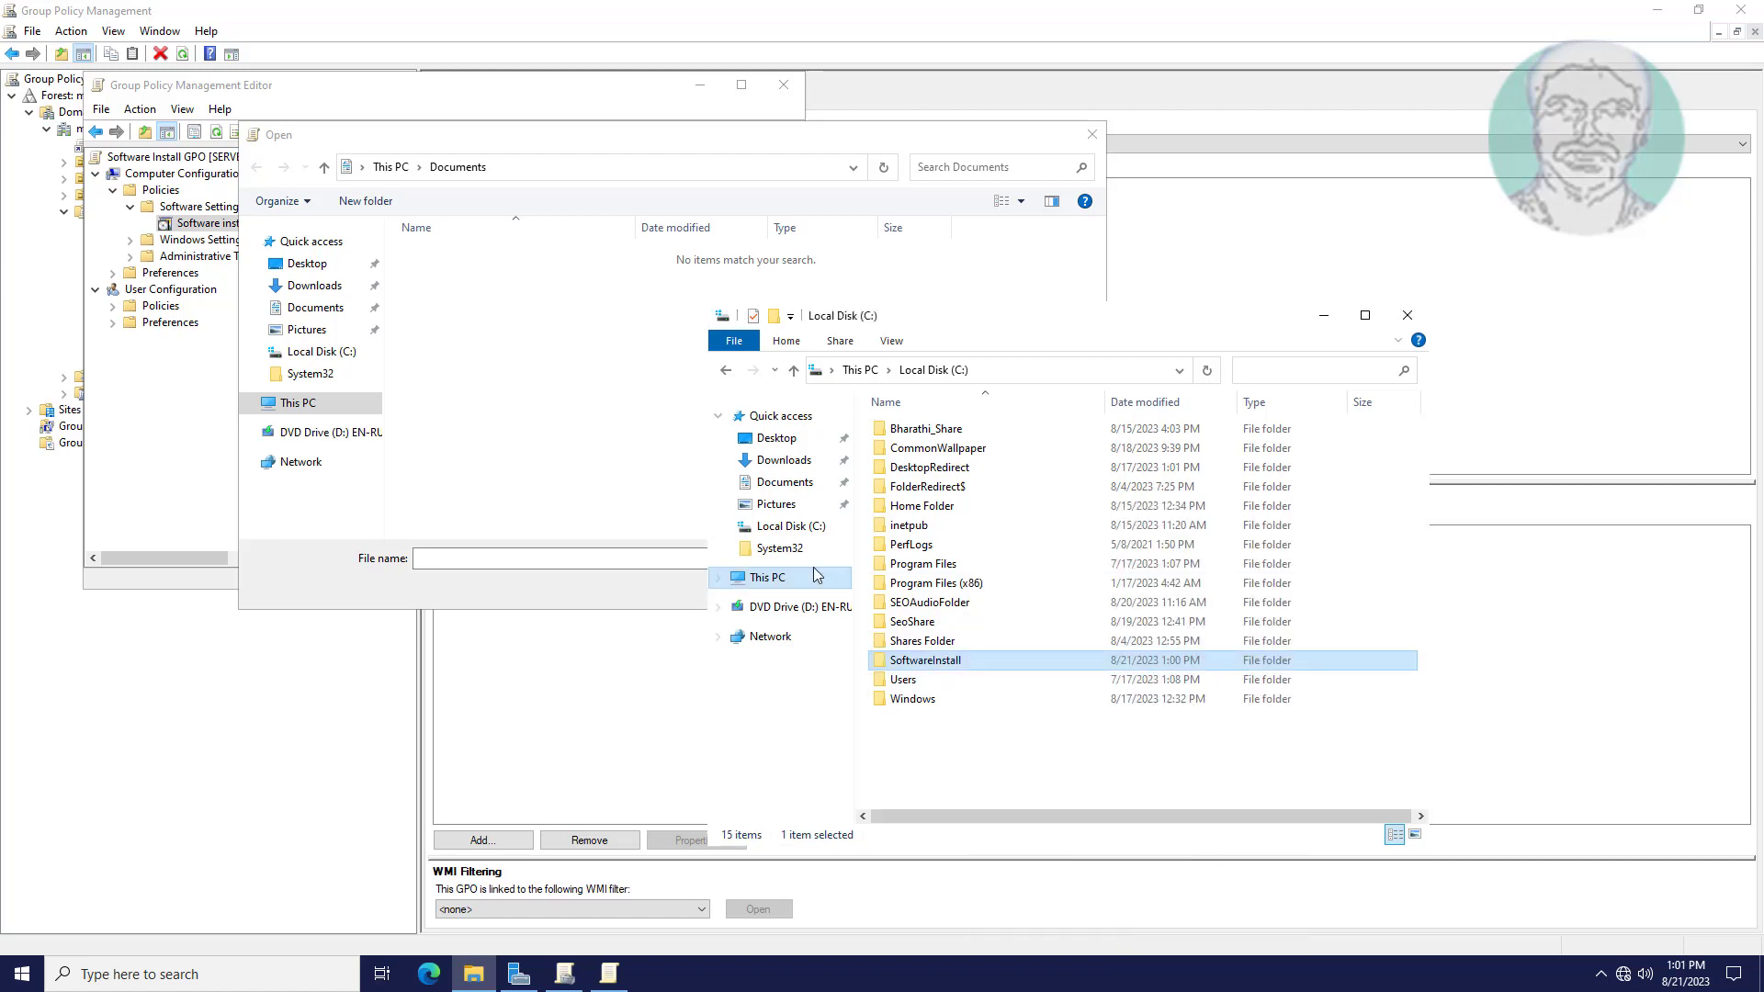
{"action": "left_click", "coordinate": [1407, 315]}
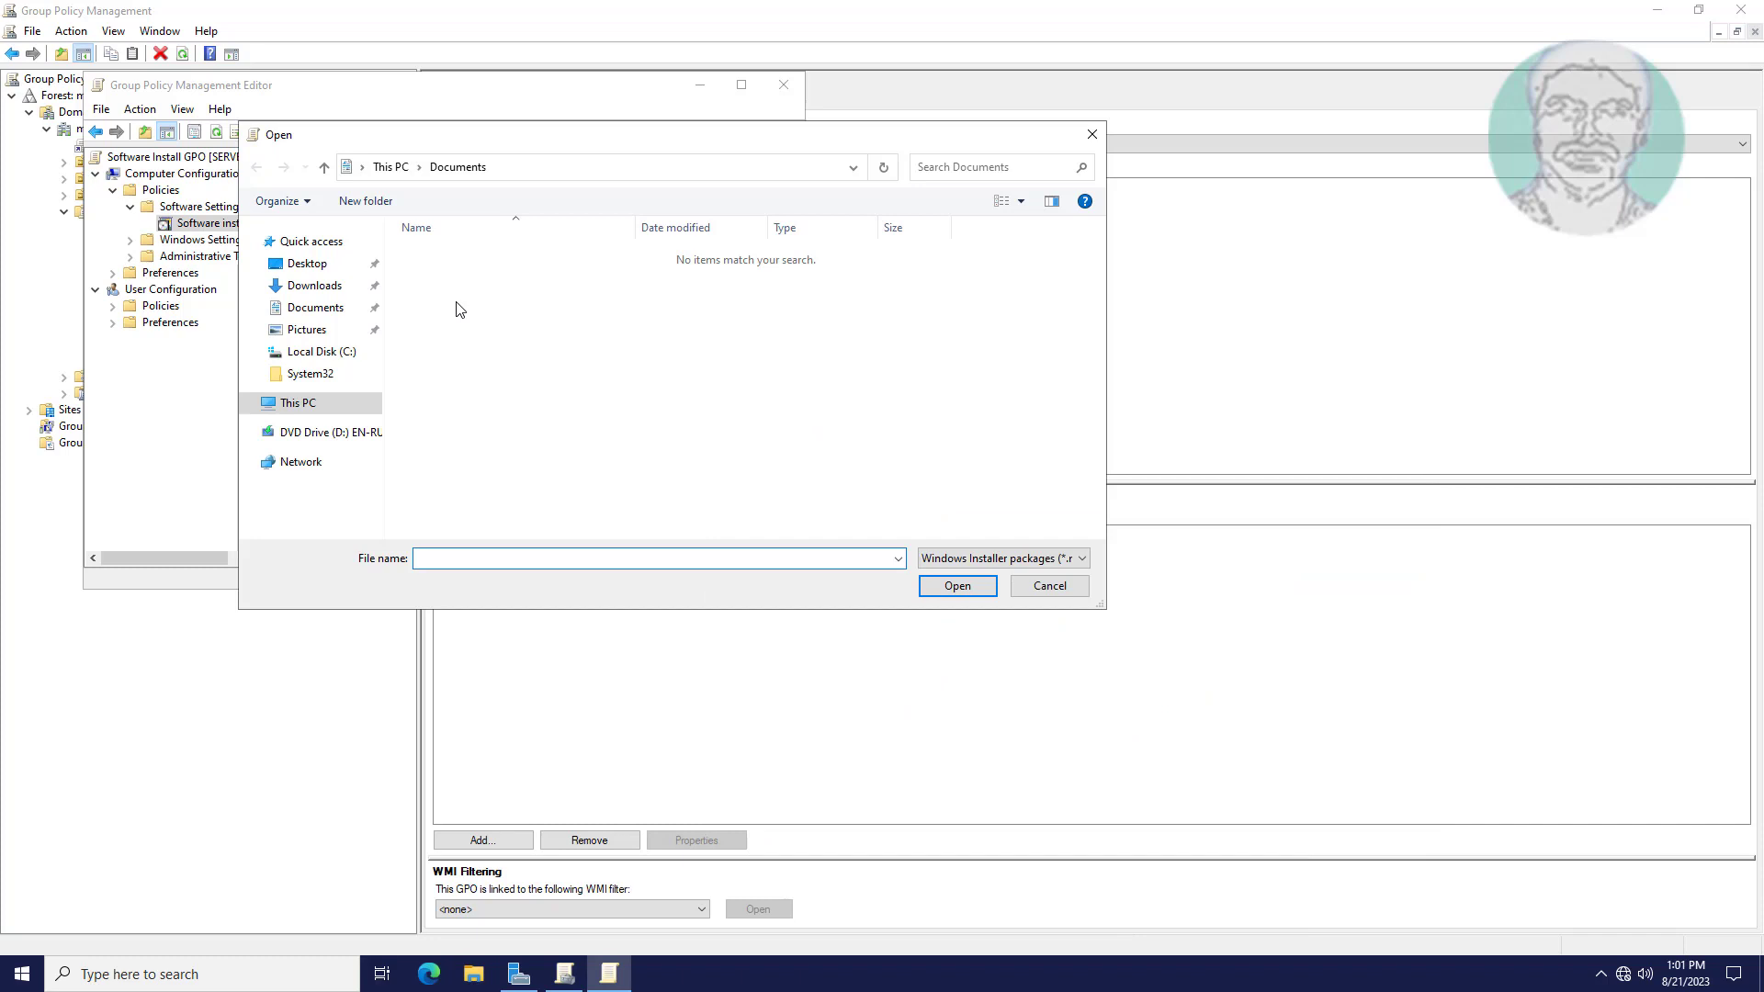
- Paste \\SERVER2023\SoftwareInstall into the chooser's File name box and select Firefox Setup 116.0.3
{"action": "right_click", "coordinate": [437, 556]}
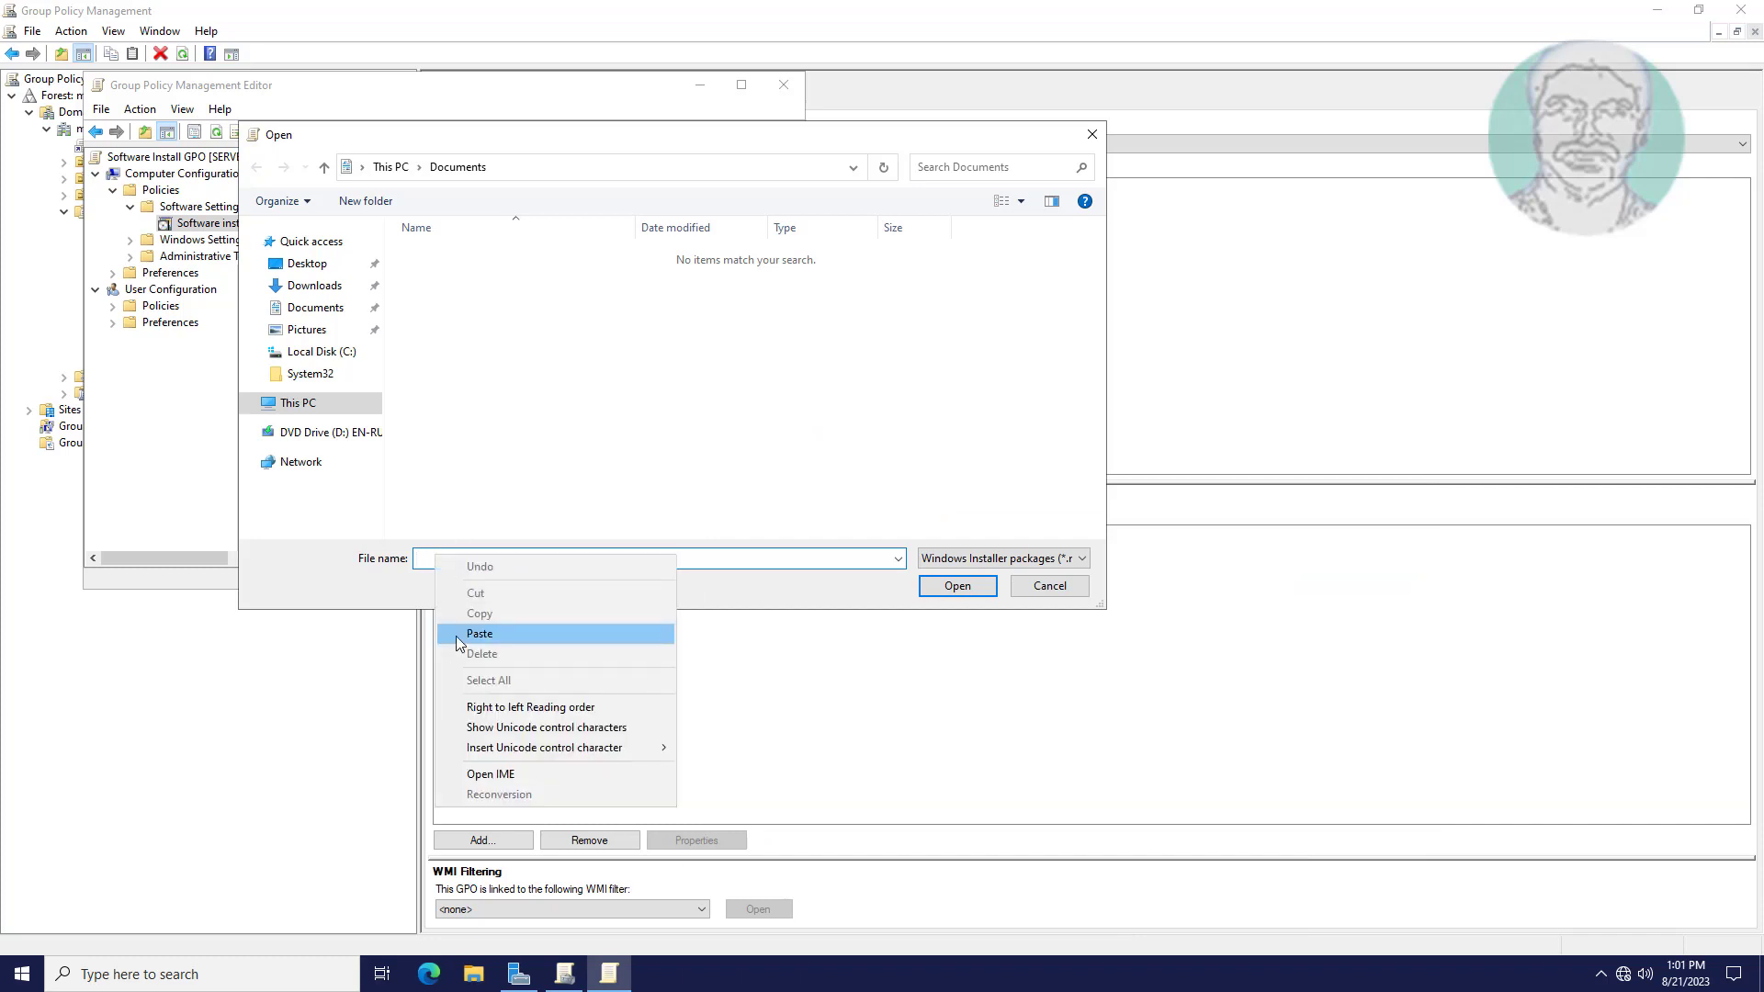
{"action": "left_click", "coordinate": [444, 636]}
{"action": "left_click", "coordinate": [958, 590]}
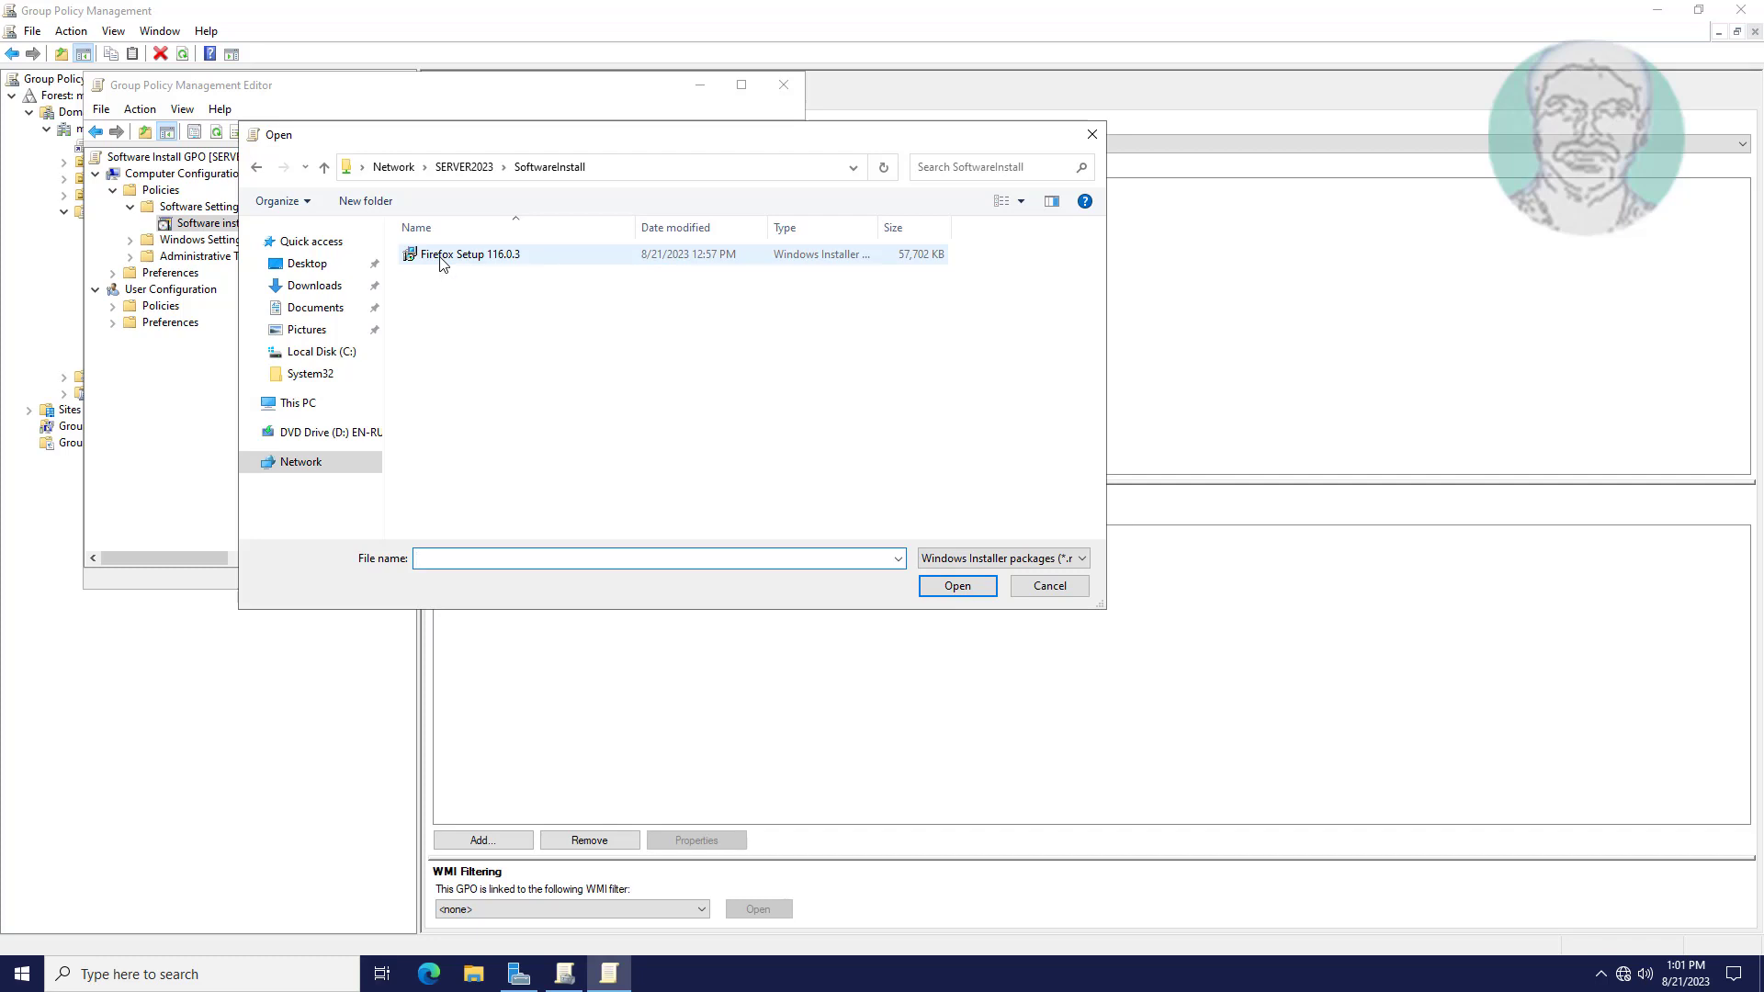
{"action": "left_click", "coordinate": [441, 264]}
- Add Firefox Setup 116.0.3 as an Assigned package and refresh the editor to show Mozilla Firefox 116.0.3
{"action": "left_click", "coordinate": [957, 586]}
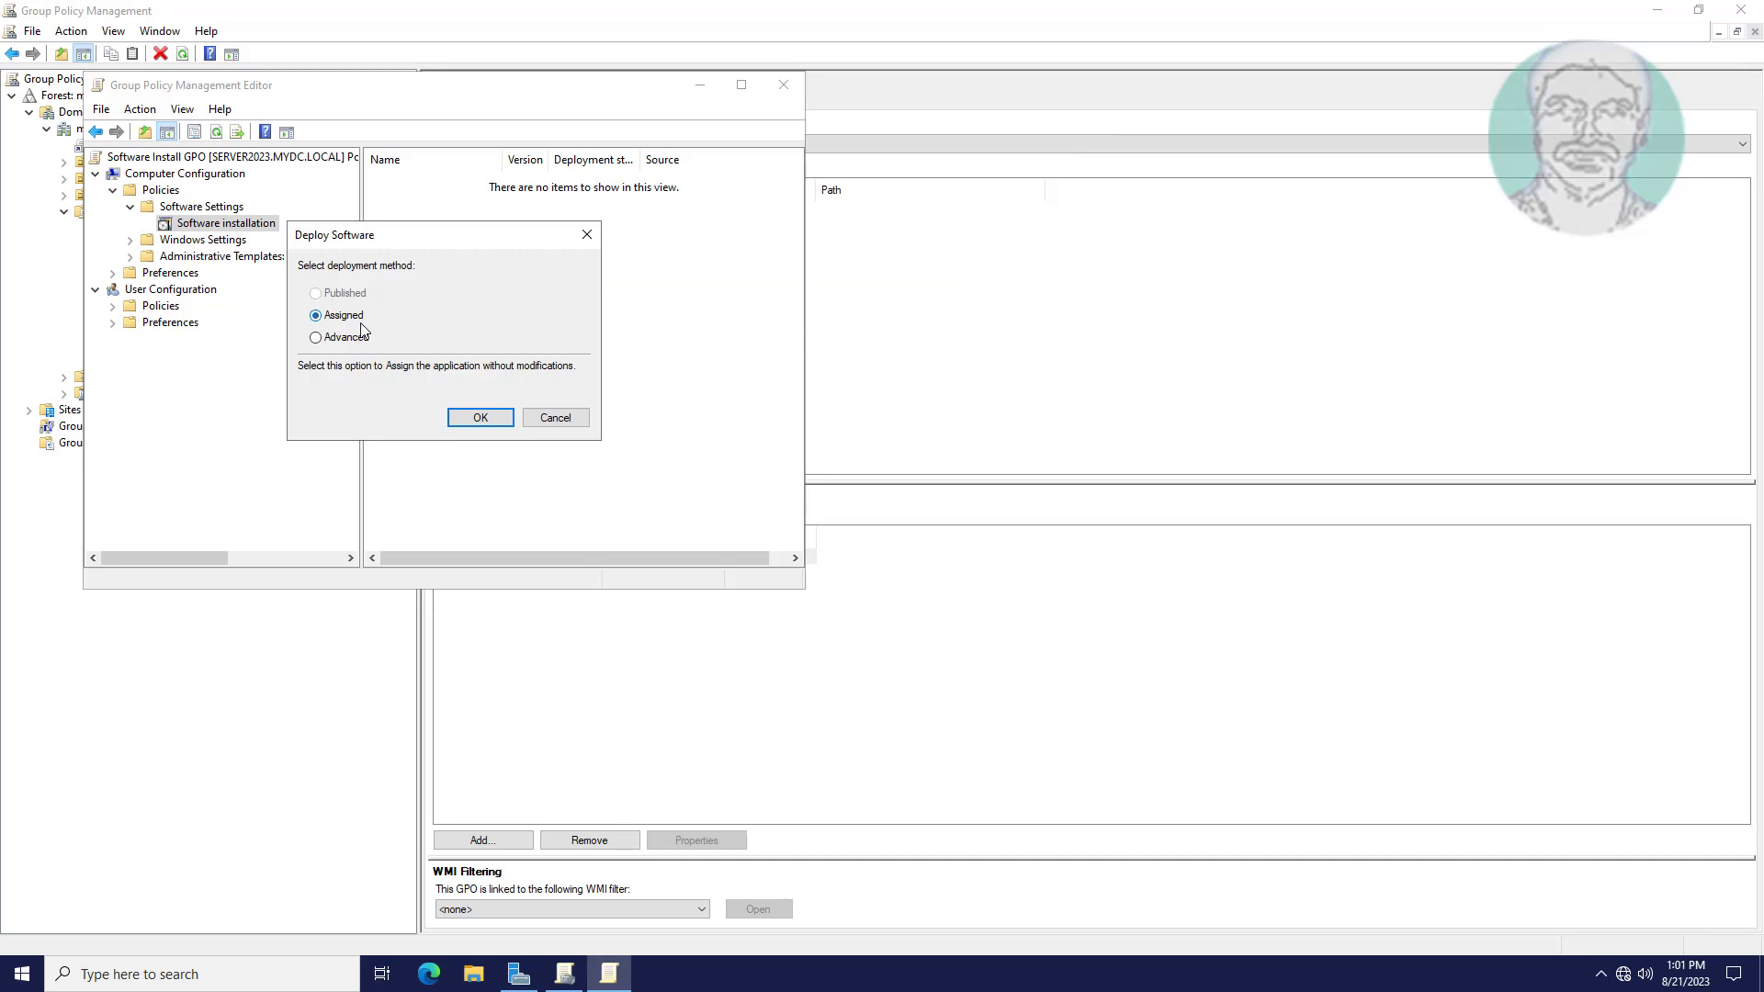
{"action": "left_click", "coordinate": [478, 418]}
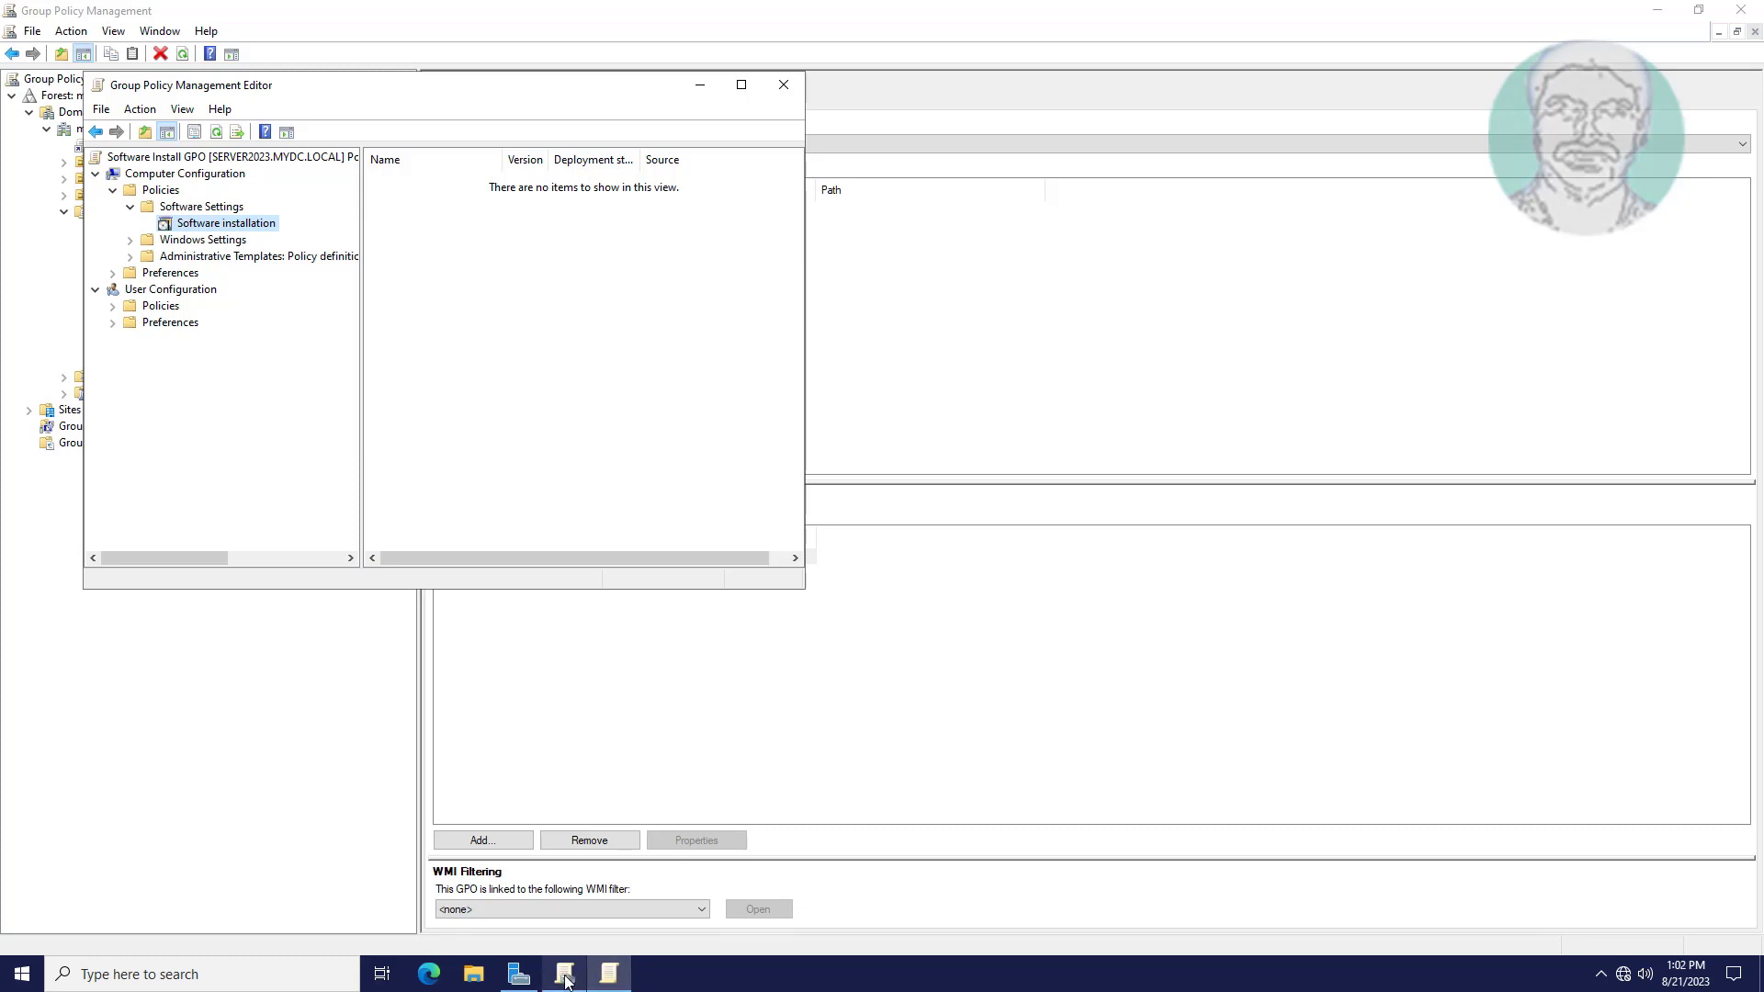
{"action": "left_click", "coordinate": [597, 978]}
{"action": "left_click", "coordinate": [597, 977]}
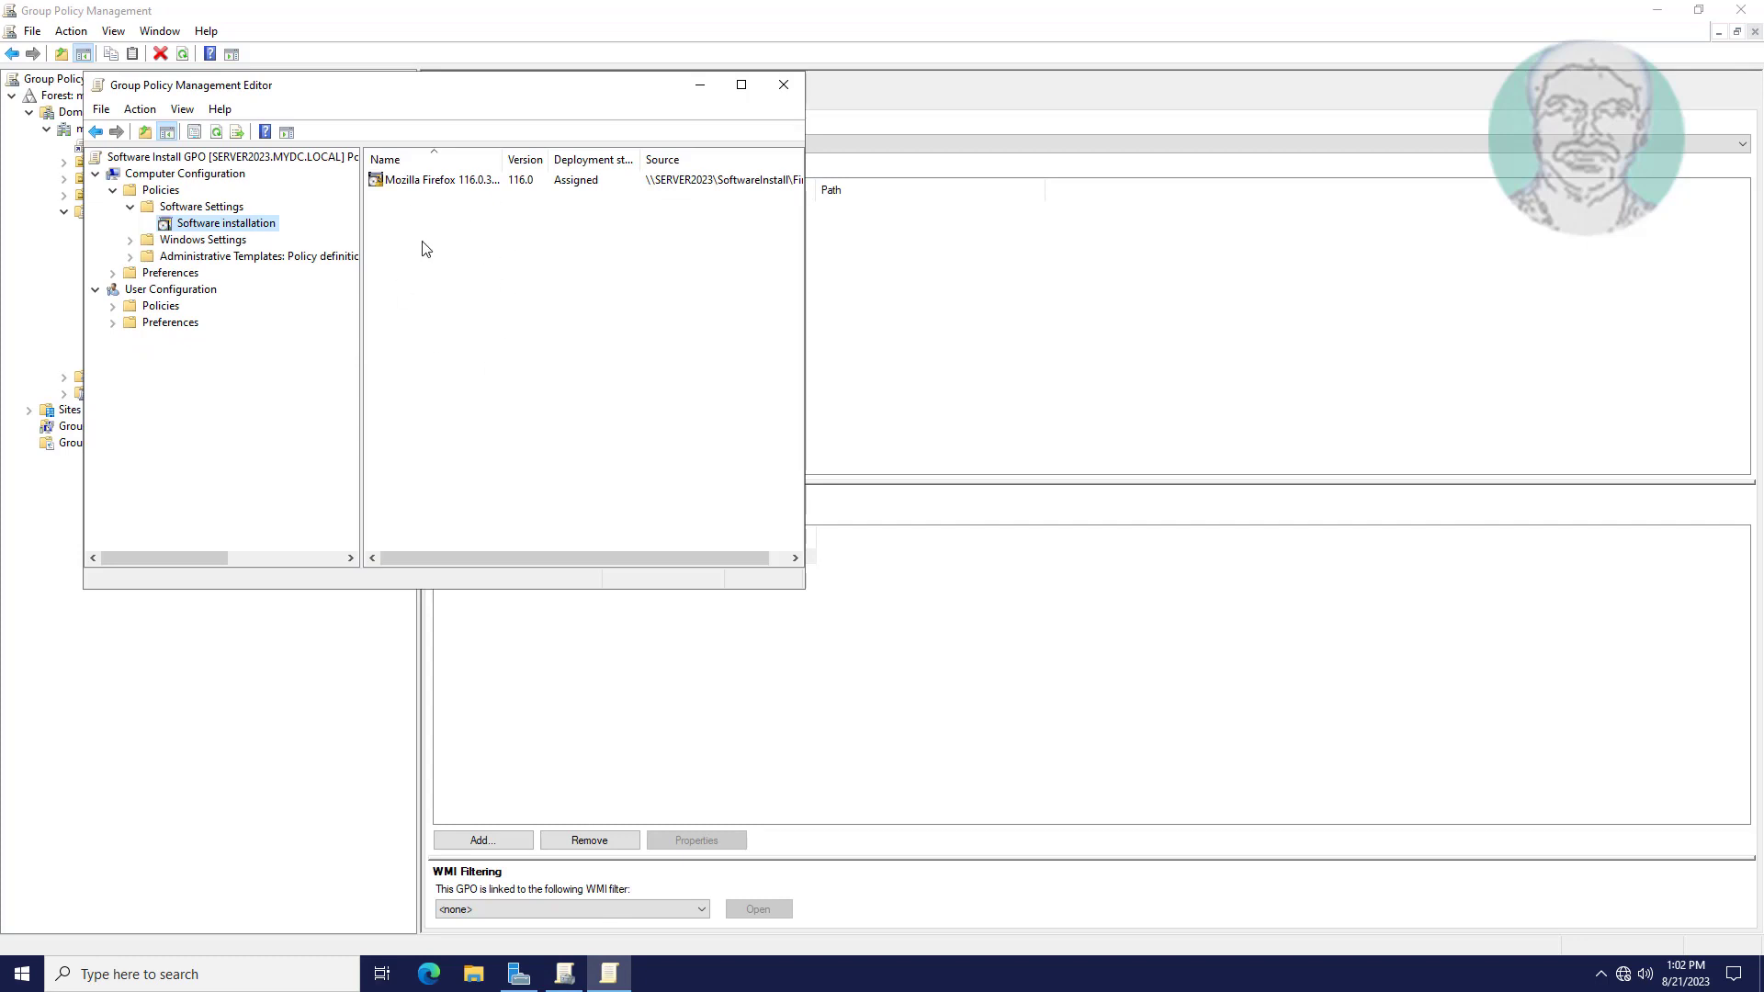
- Paste the share path as the Software installation default package location
{"action": "right_click", "coordinate": [254, 226]}
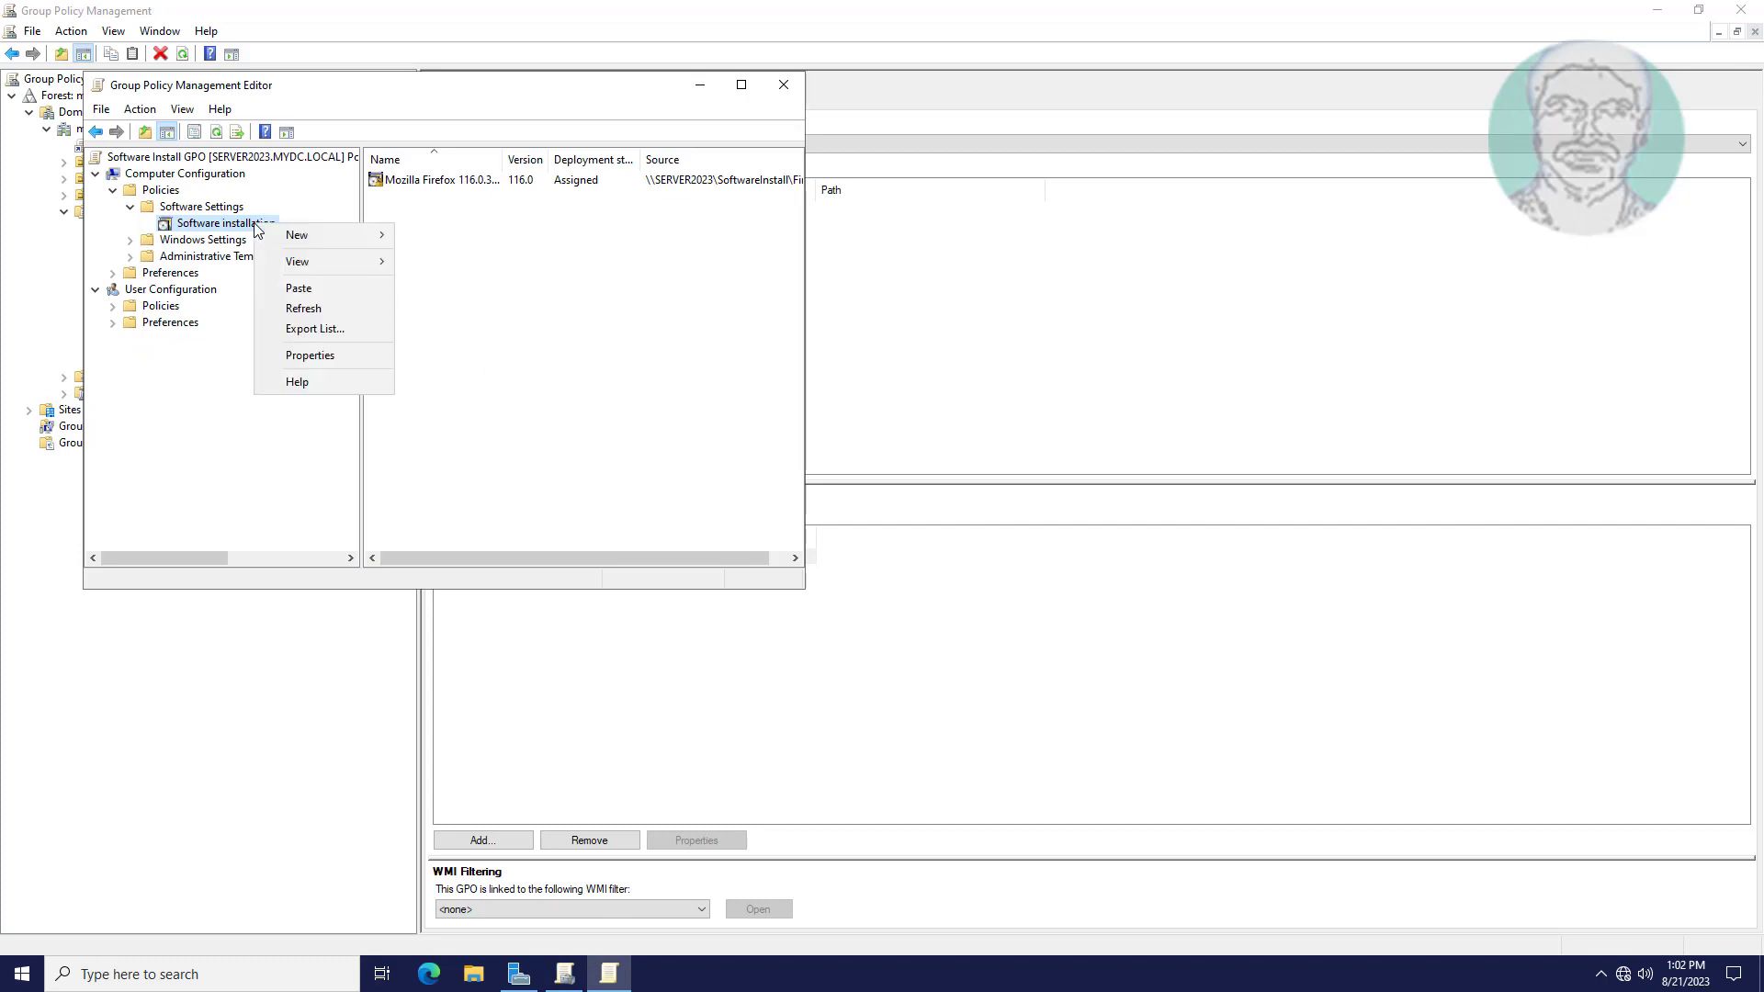
{"action": "left_click", "coordinate": [322, 357]}
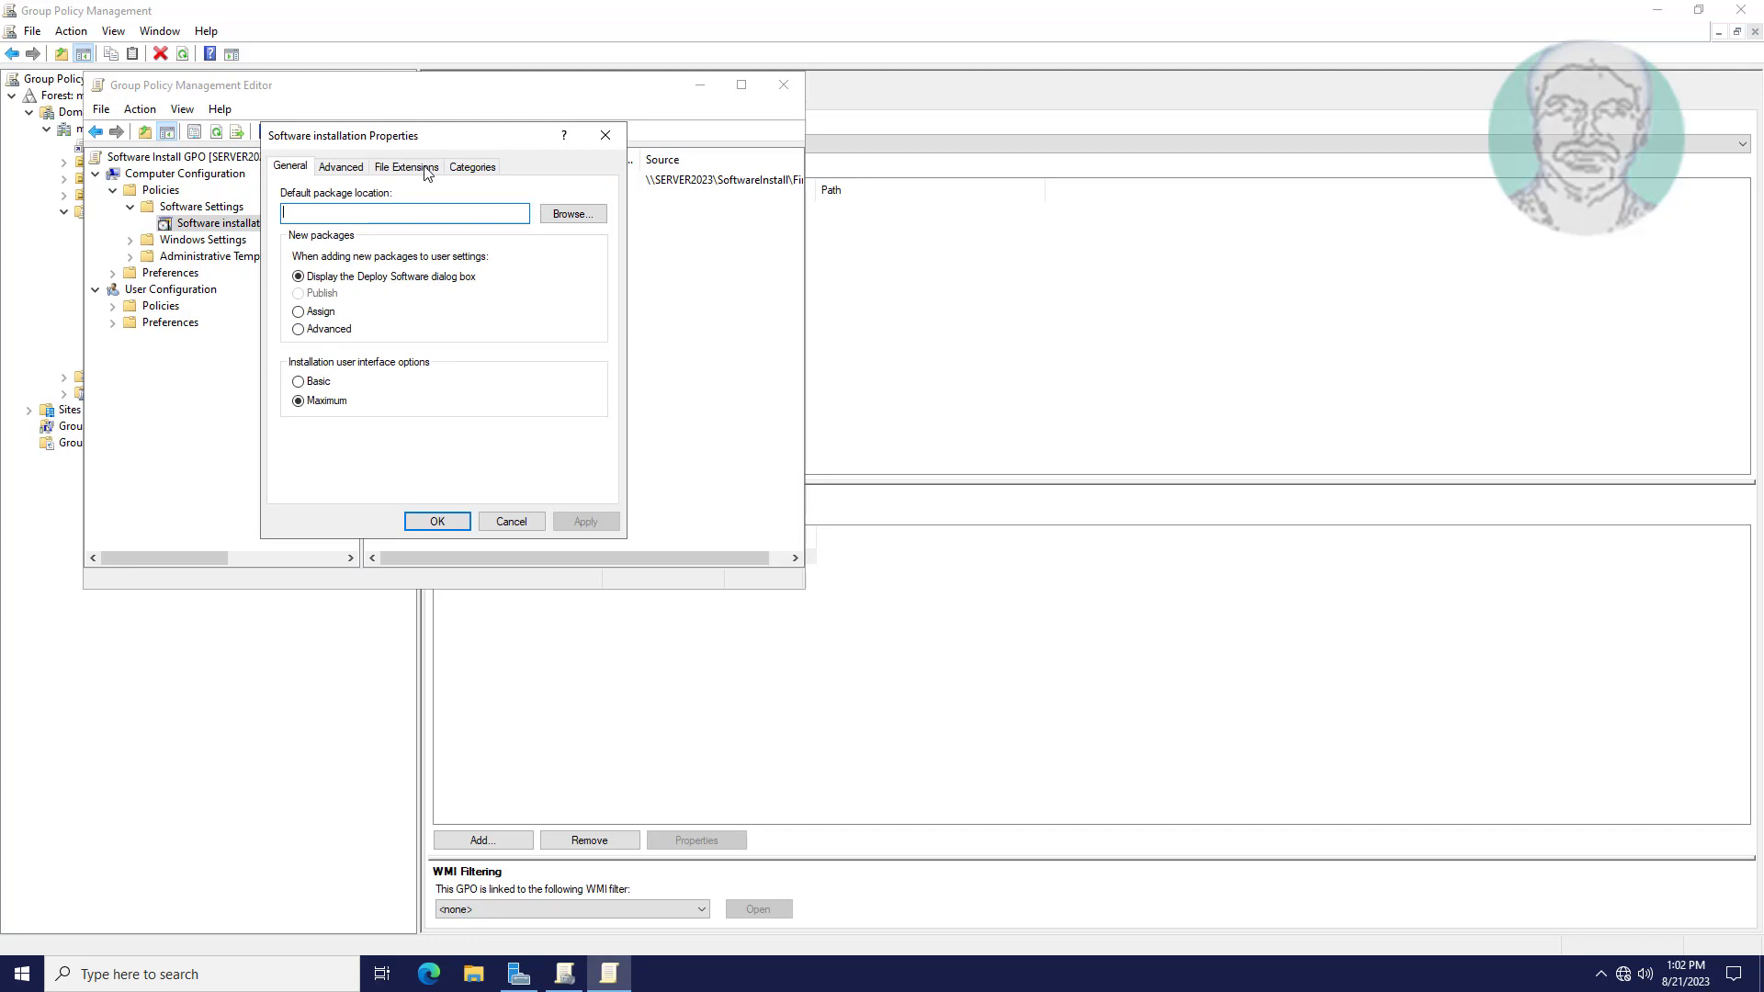
{"action": "right_click", "coordinate": [325, 214]}
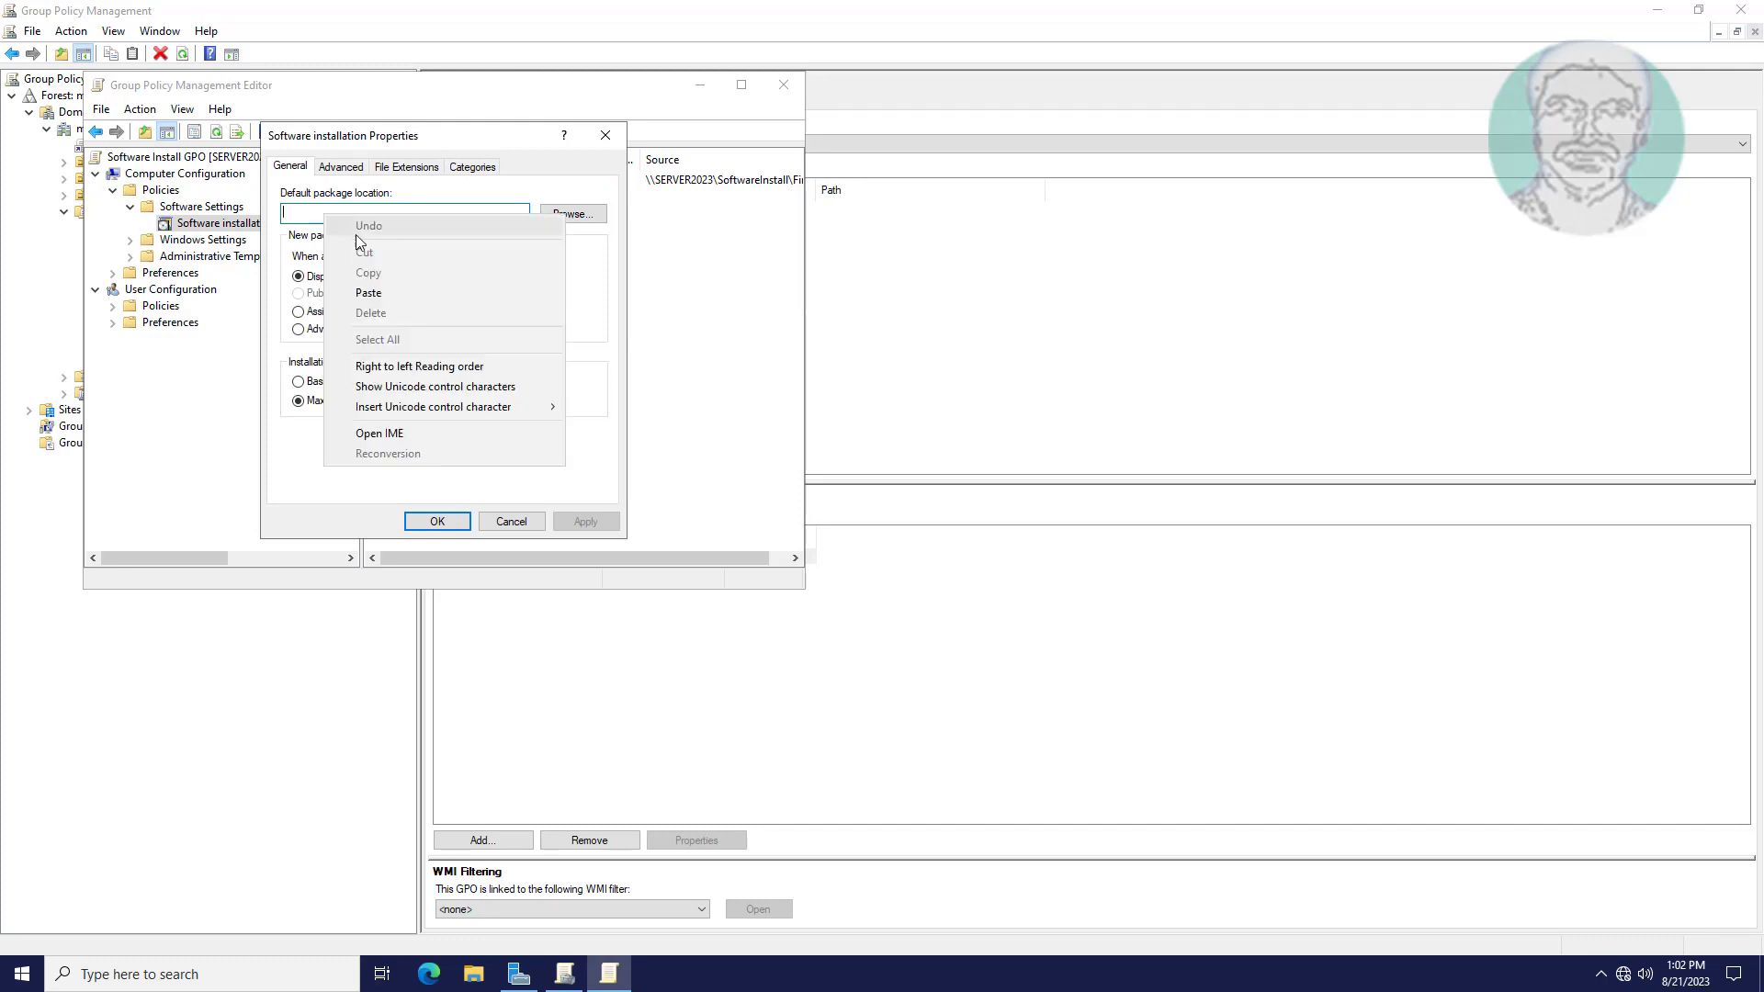
{"action": "left_click", "coordinate": [368, 285]}
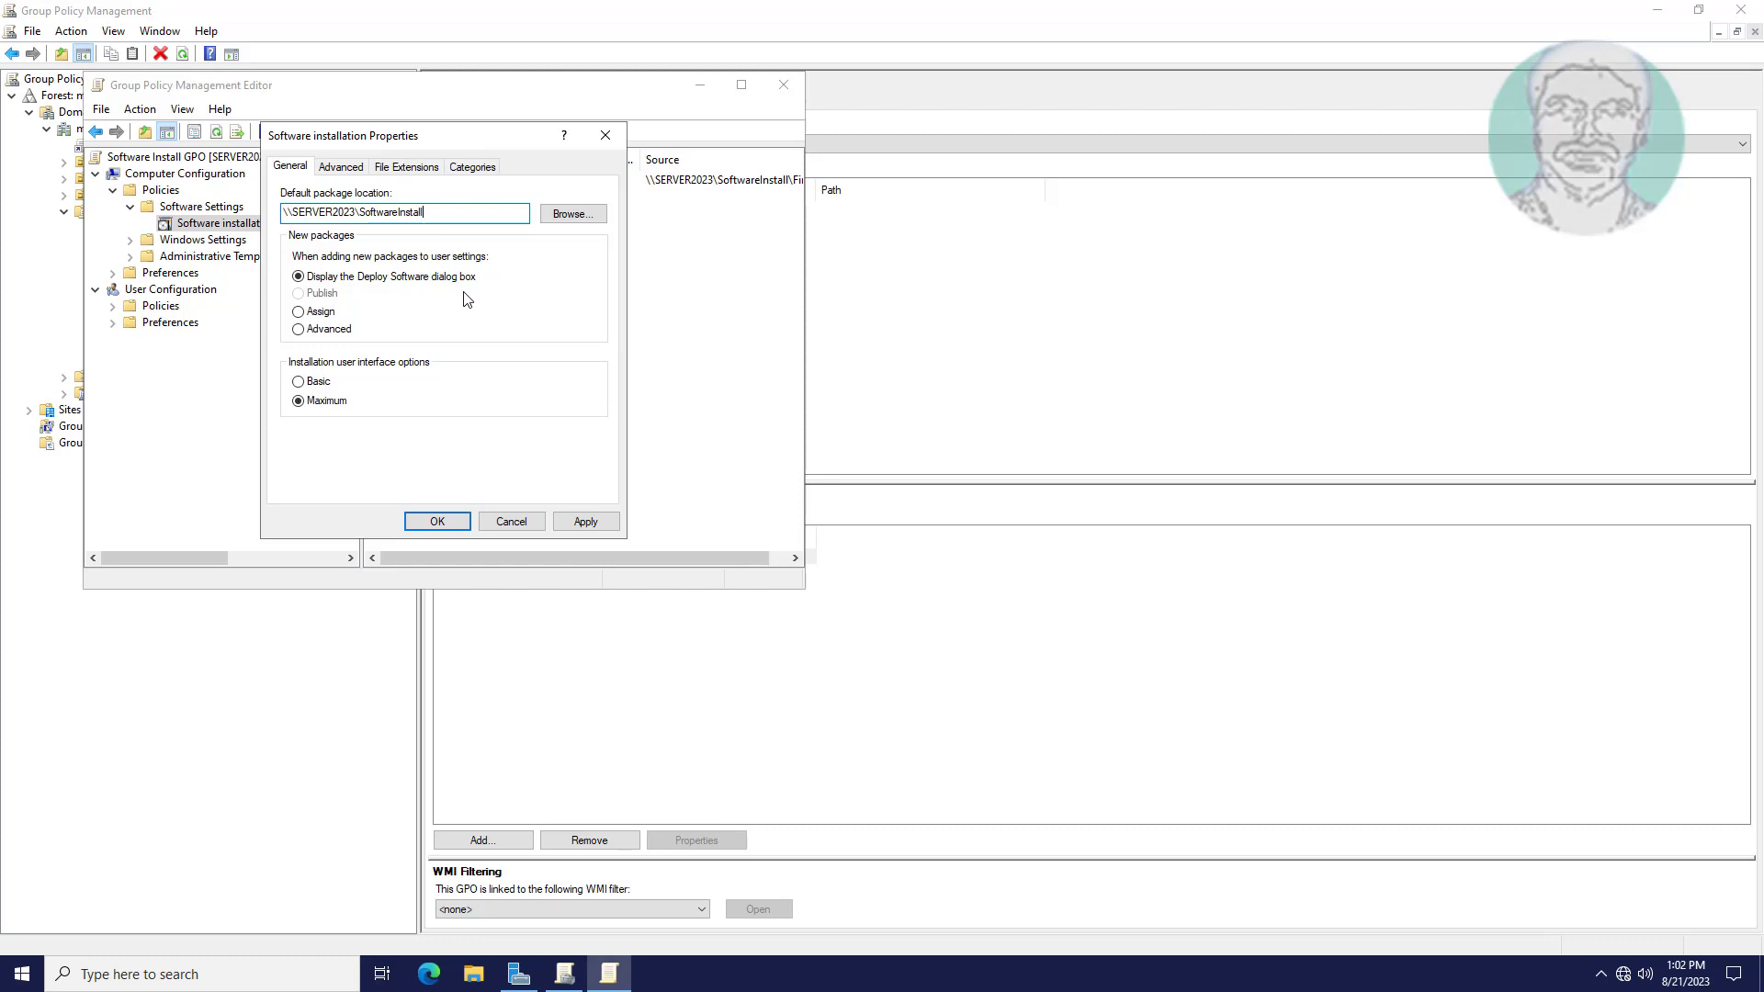
- Review the remaining property tabs, confirm, verify Firefox 116.0 shows as Assigned, then close the editor
{"action": "left_click", "coordinate": [338, 166]}
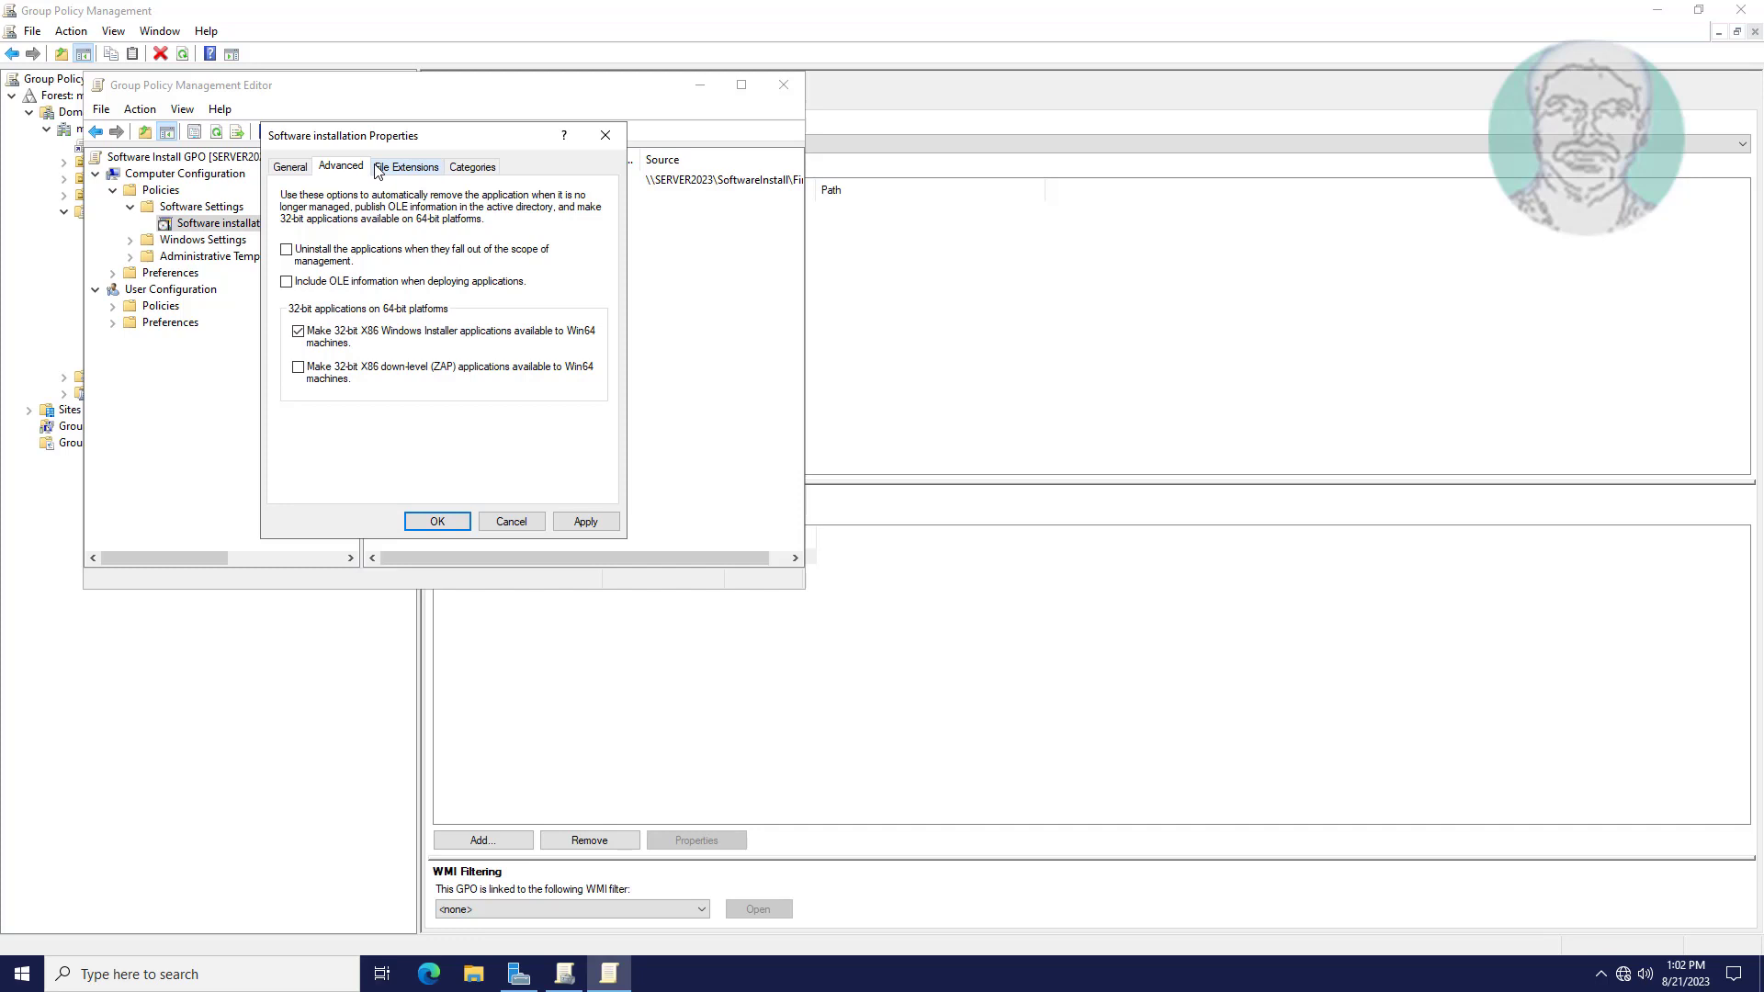
{"action": "left_click", "coordinate": [378, 168]}
{"action": "left_click", "coordinate": [485, 166]}
{"action": "left_click", "coordinate": [290, 167]}
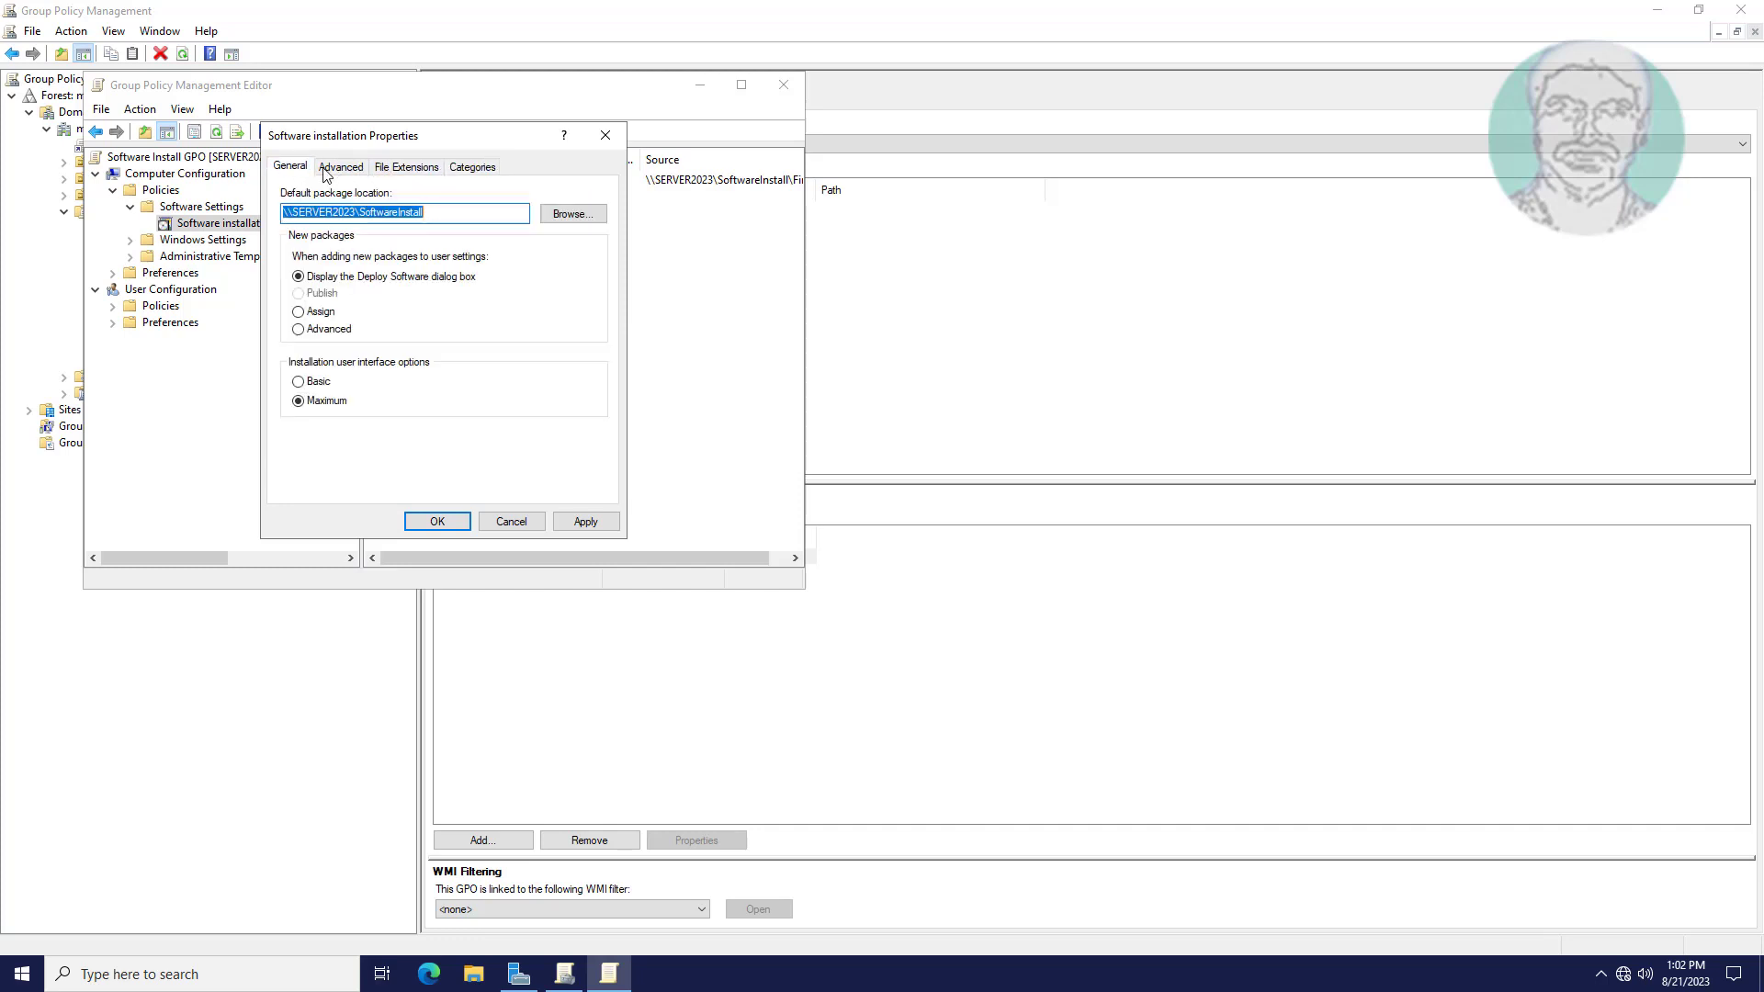
{"action": "left_click", "coordinate": [588, 522]}
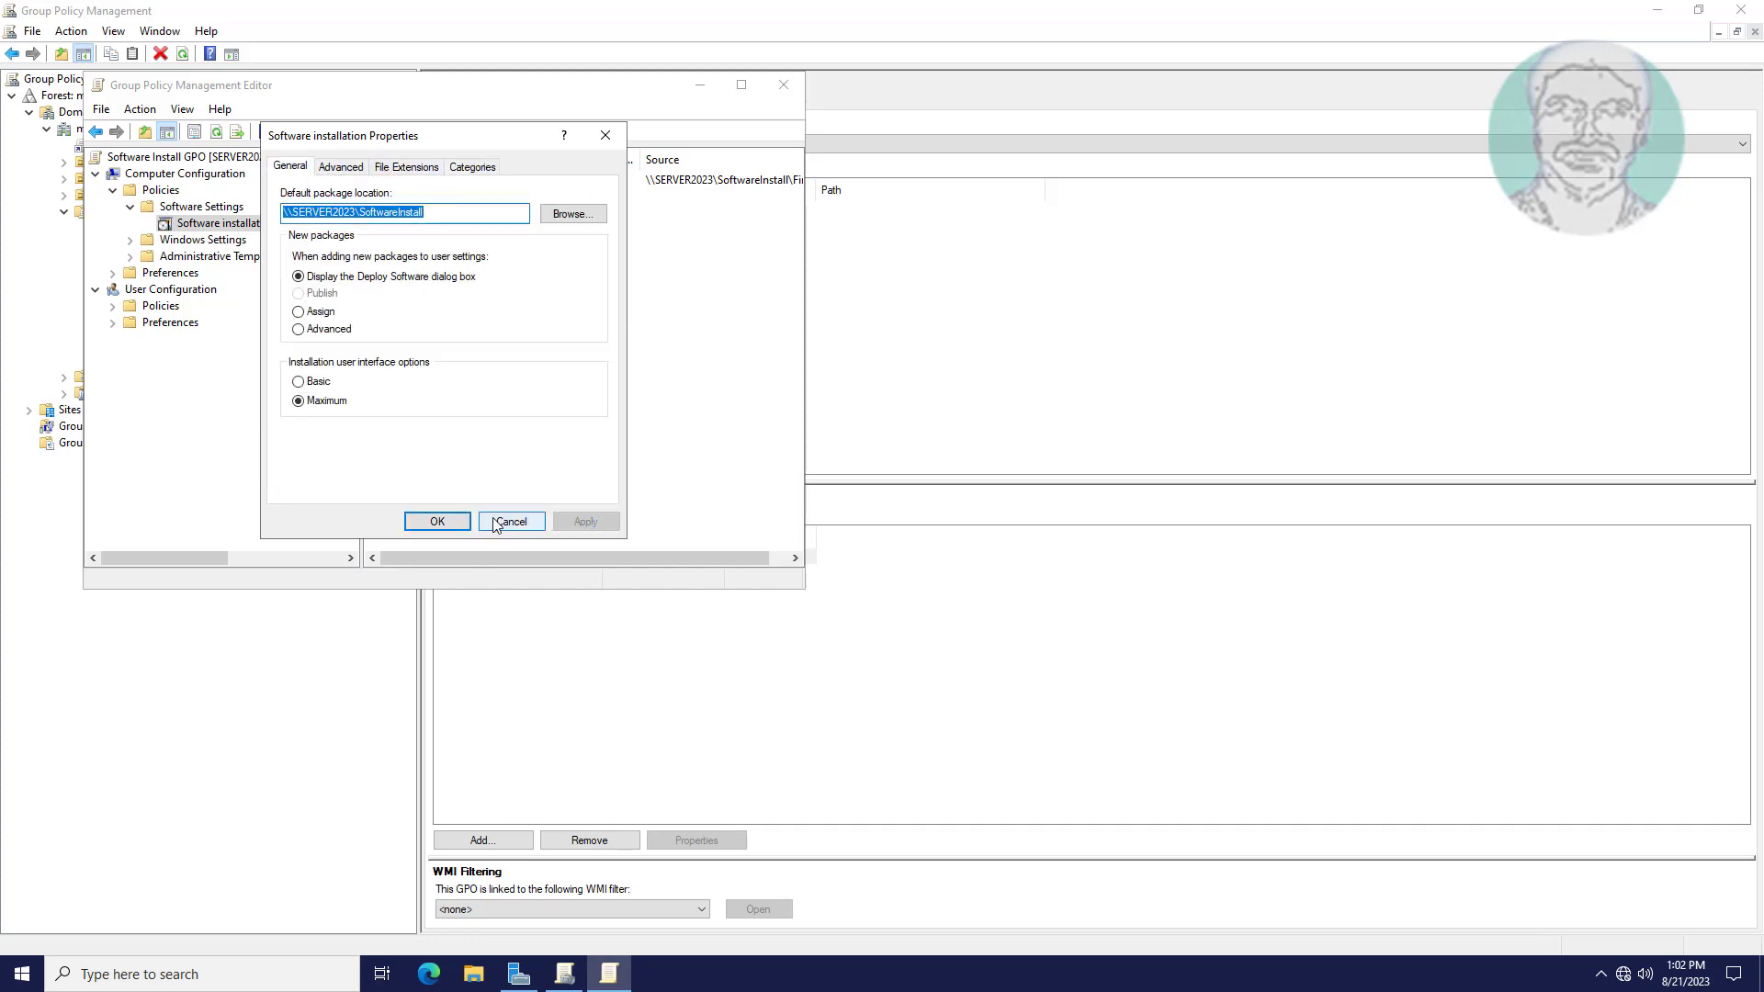
{"action": "left_click", "coordinate": [439, 521]}
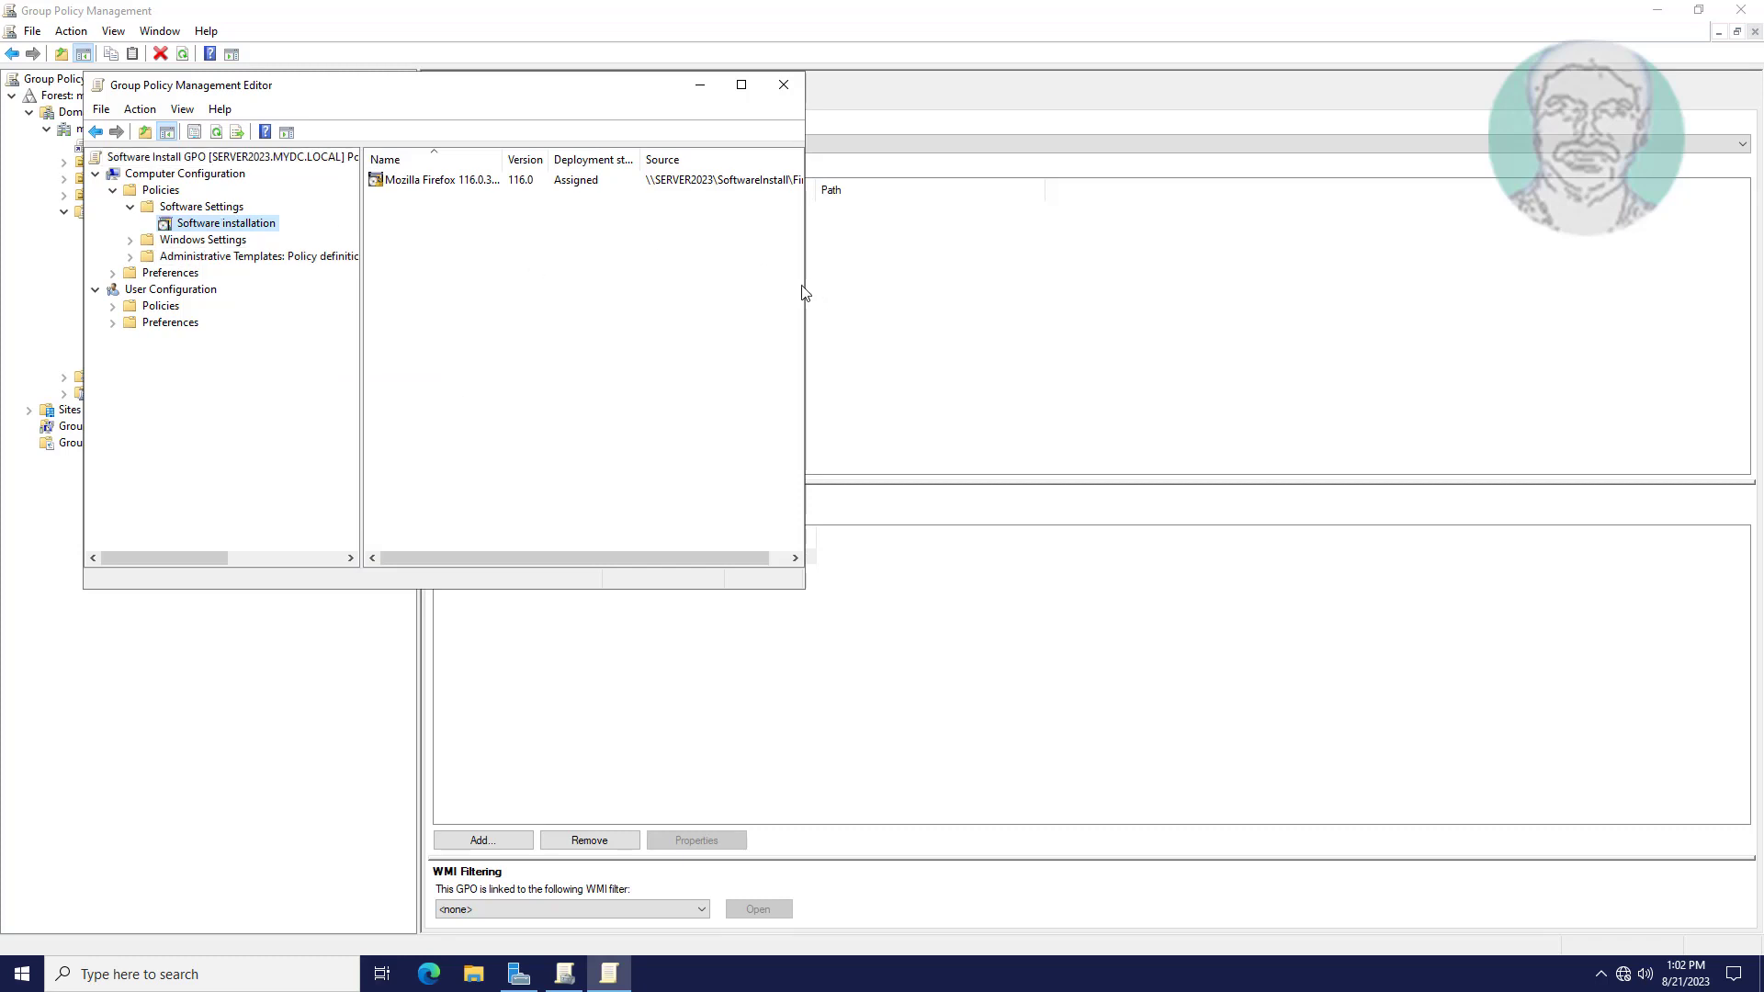
{"action": "left_click_drag", "start_coordinate": [806, 289], "coordinate": [1131, 290]}
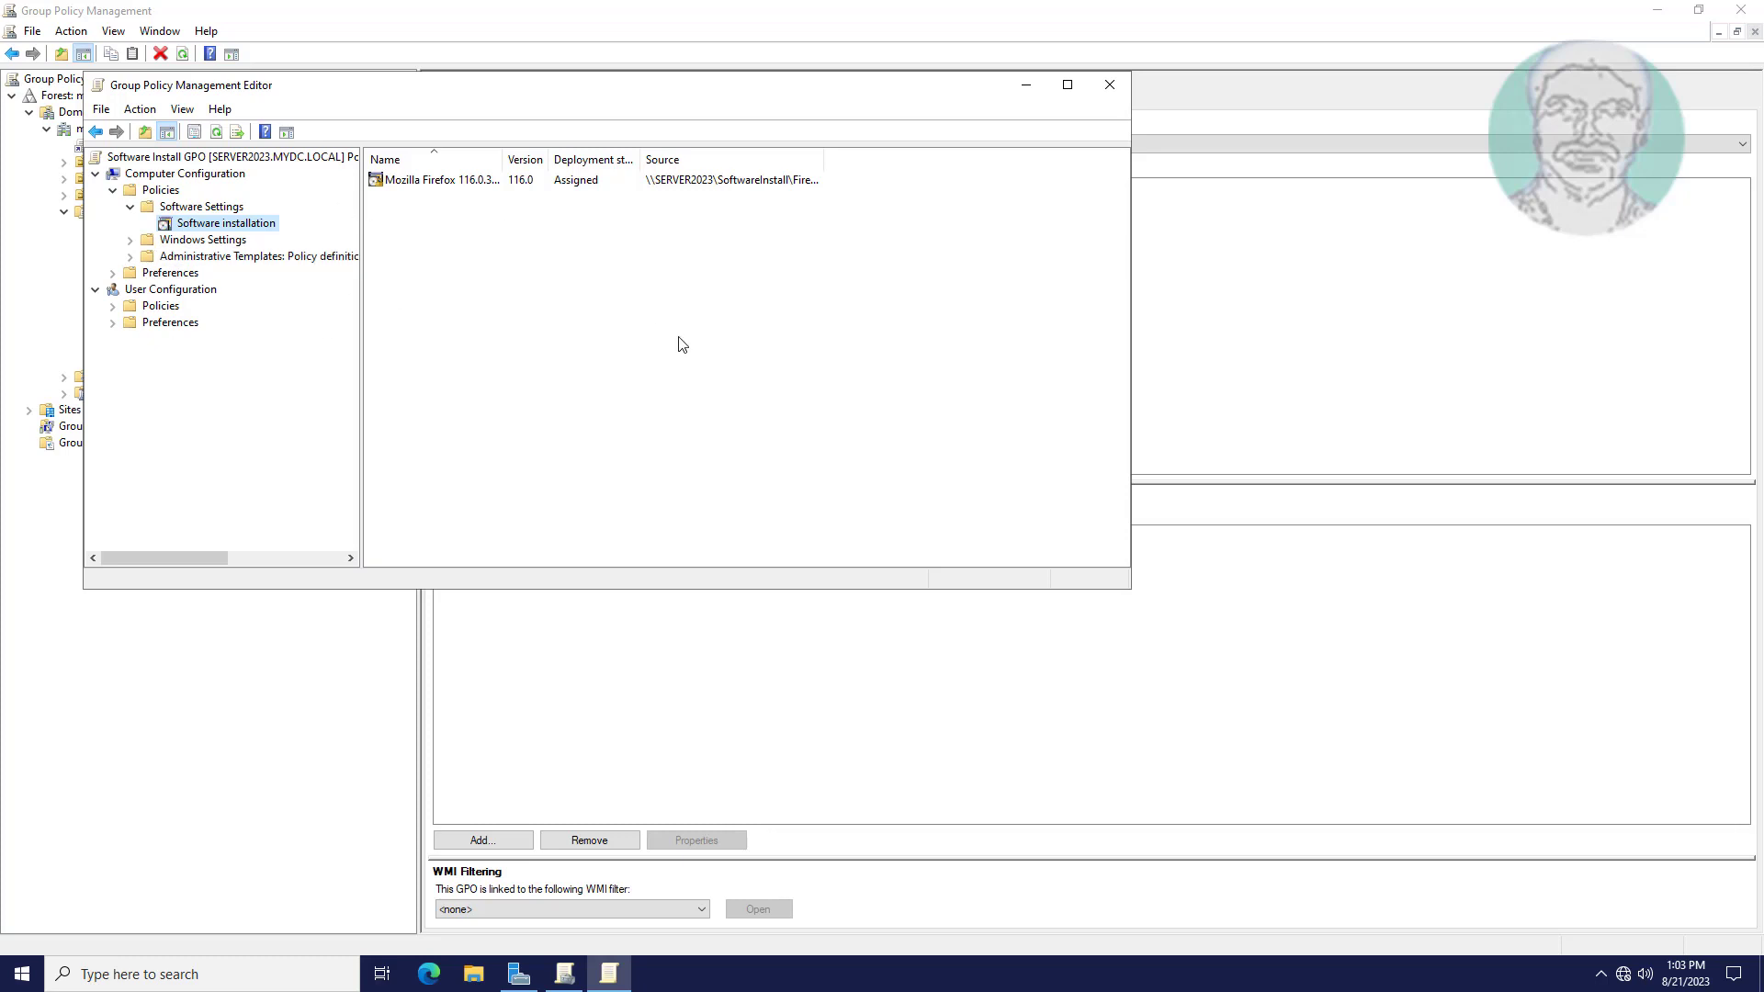
{"action": "left_click", "coordinate": [1109, 84]}
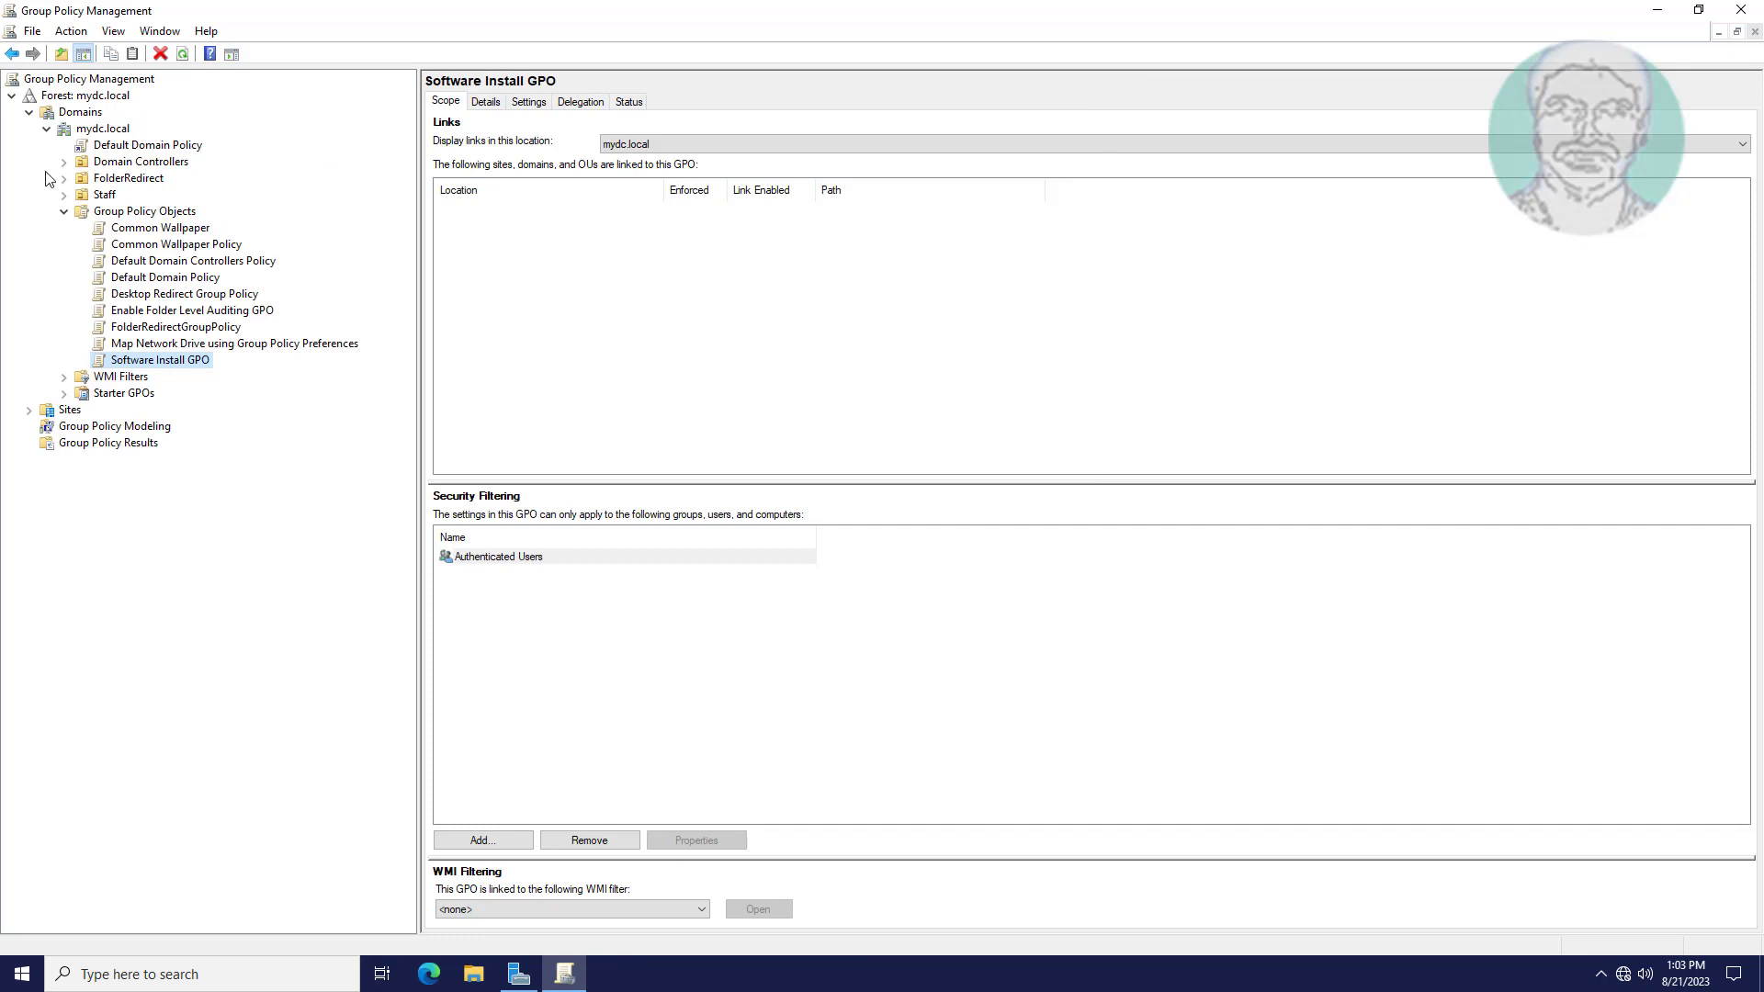
- Link the existing Software Install GPO to the SEO Computer OU under Staff, then close the console
{"action": "left_click", "coordinate": [65, 195]}
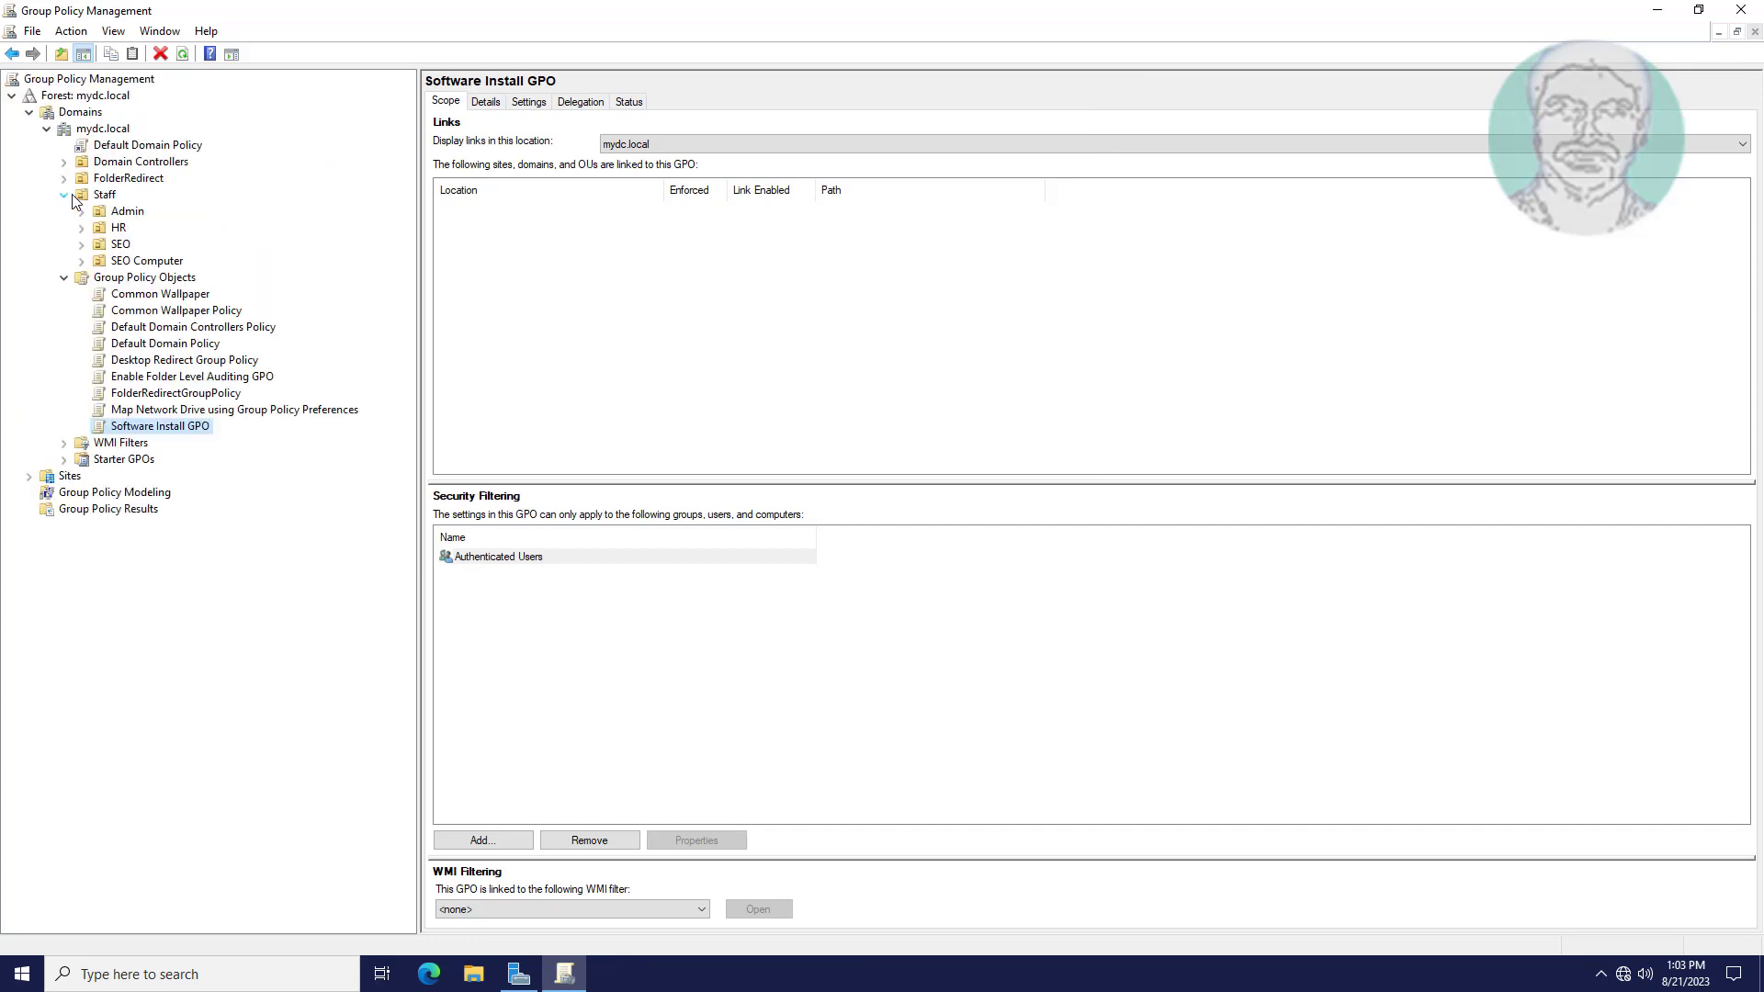
{"action": "left_click", "coordinate": [161, 266]}
{"action": "right_click", "coordinate": [175, 262]}
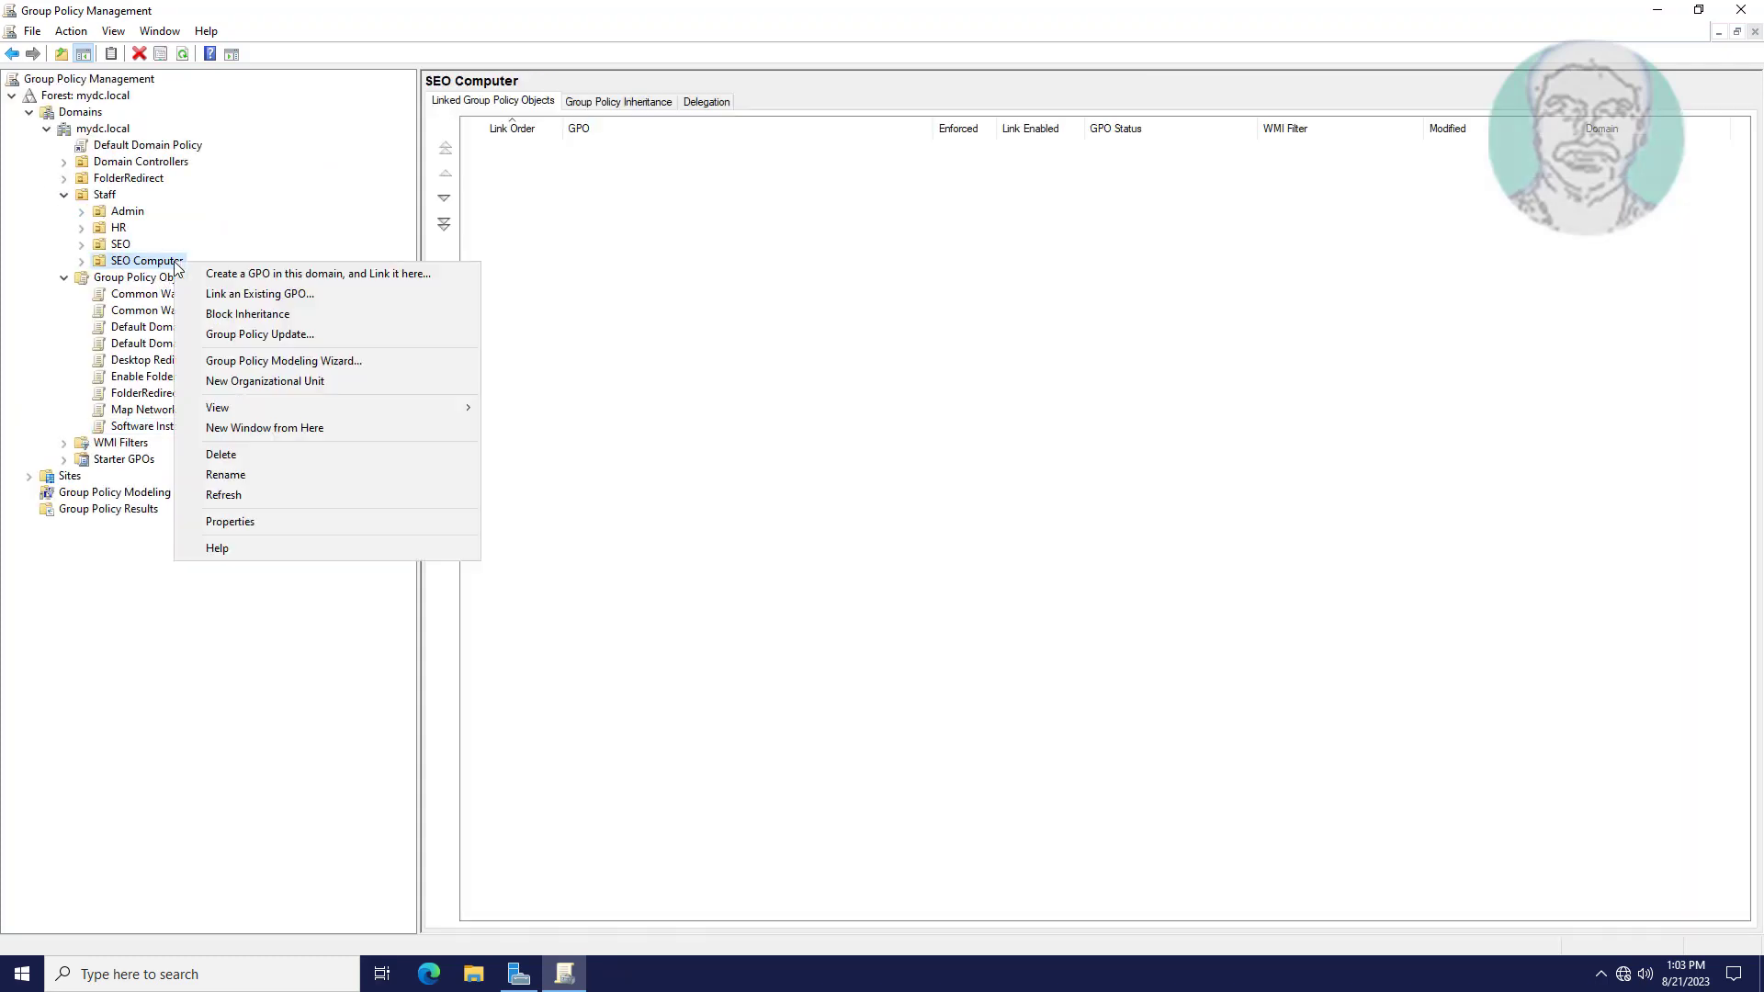
{"action": "left_click", "coordinate": [323, 294]}
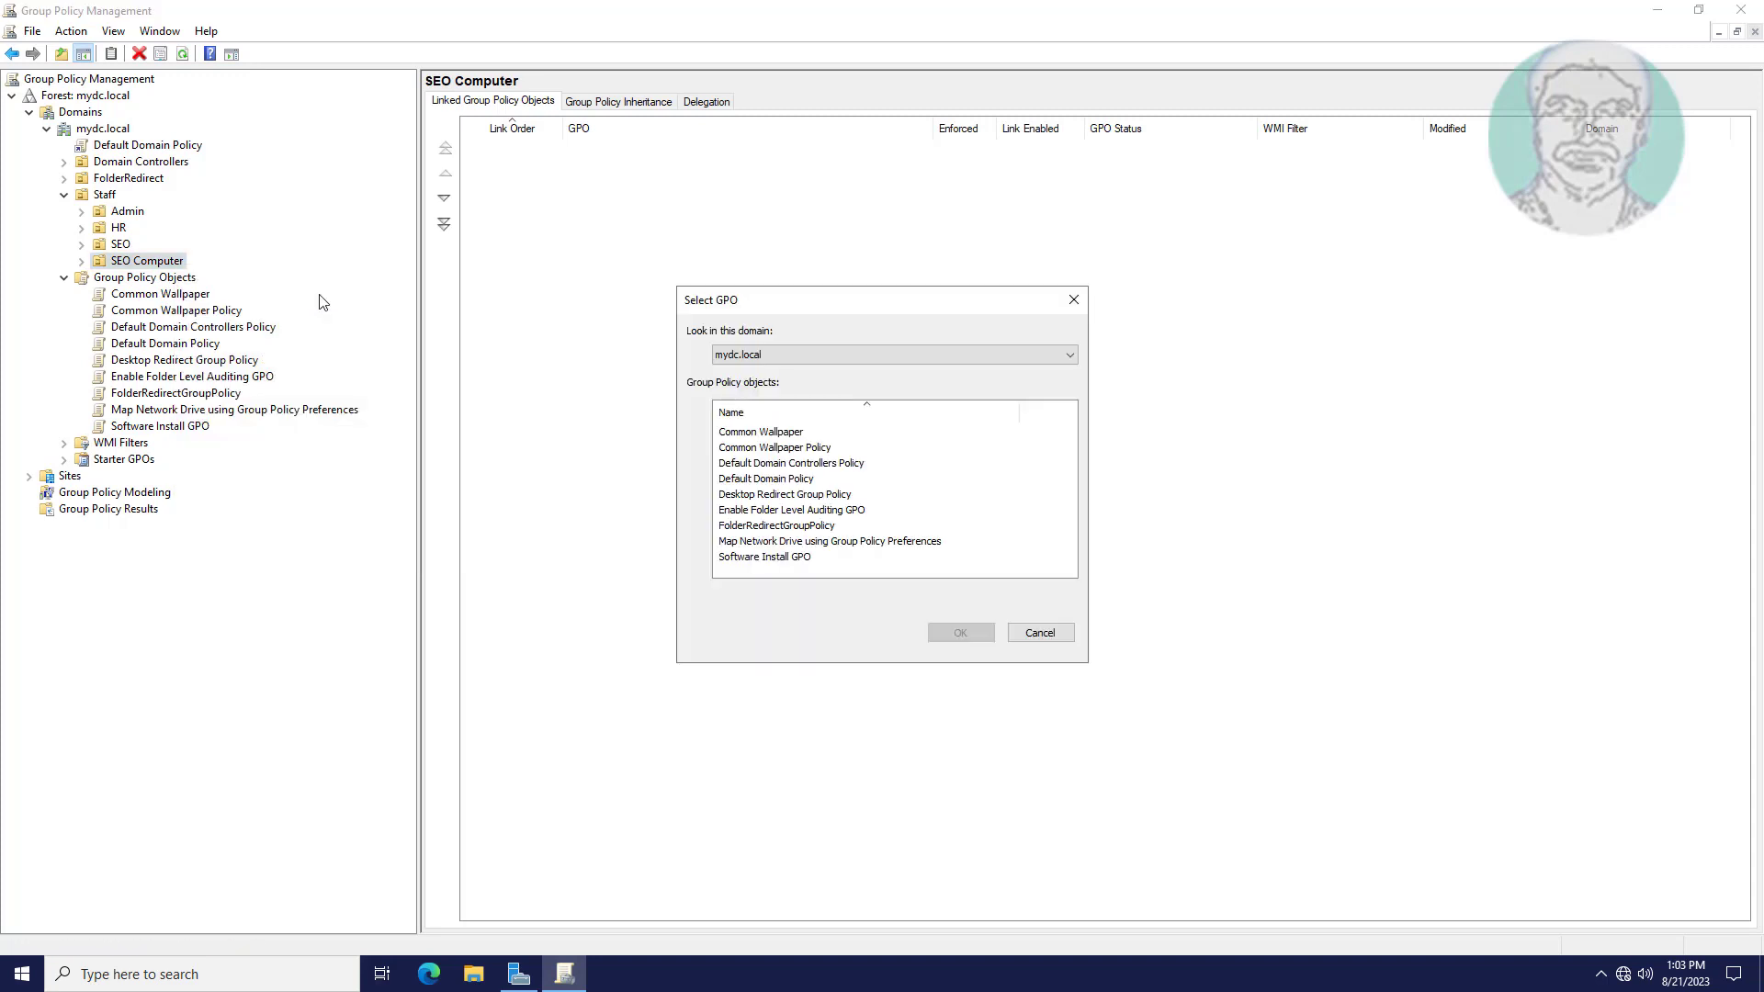
{"action": "left_click", "coordinate": [785, 558]}
{"action": "left_click", "coordinate": [958, 633]}
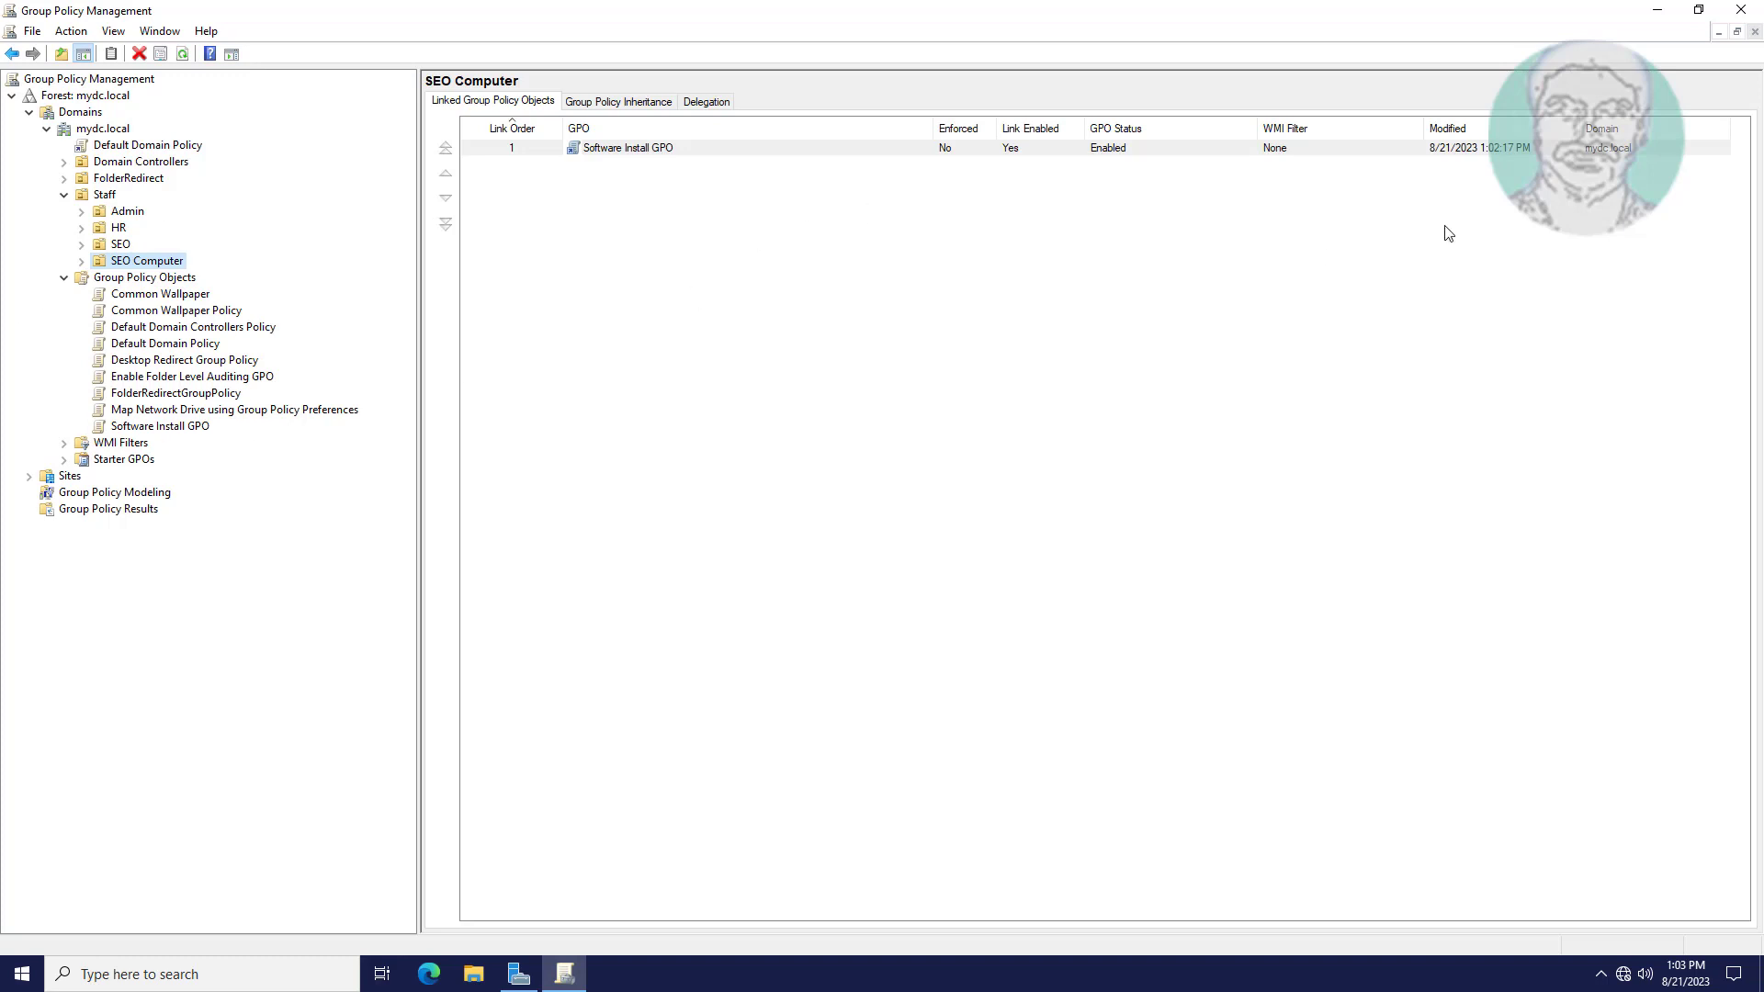
{"action": "left_click", "coordinate": [1742, 13]}
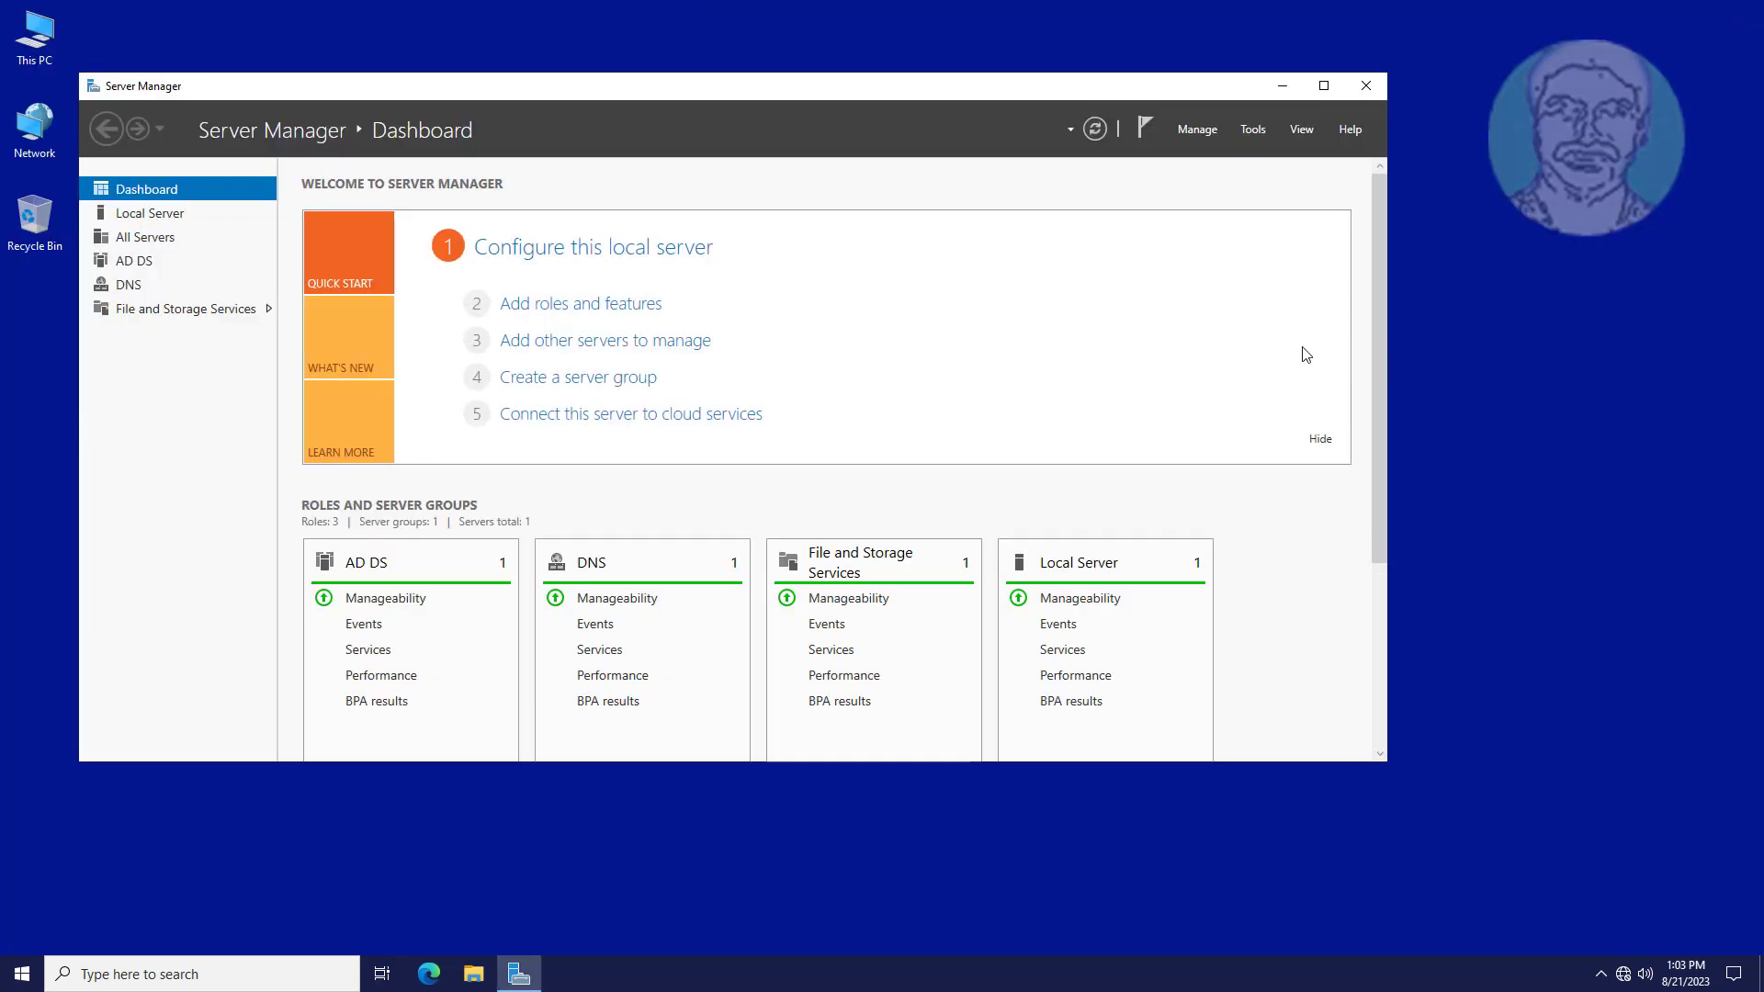
- Close Server Manager, run gpupdate /force in Command Prompt, then exit the console
{"action": "left_click", "coordinate": [1365, 86]}
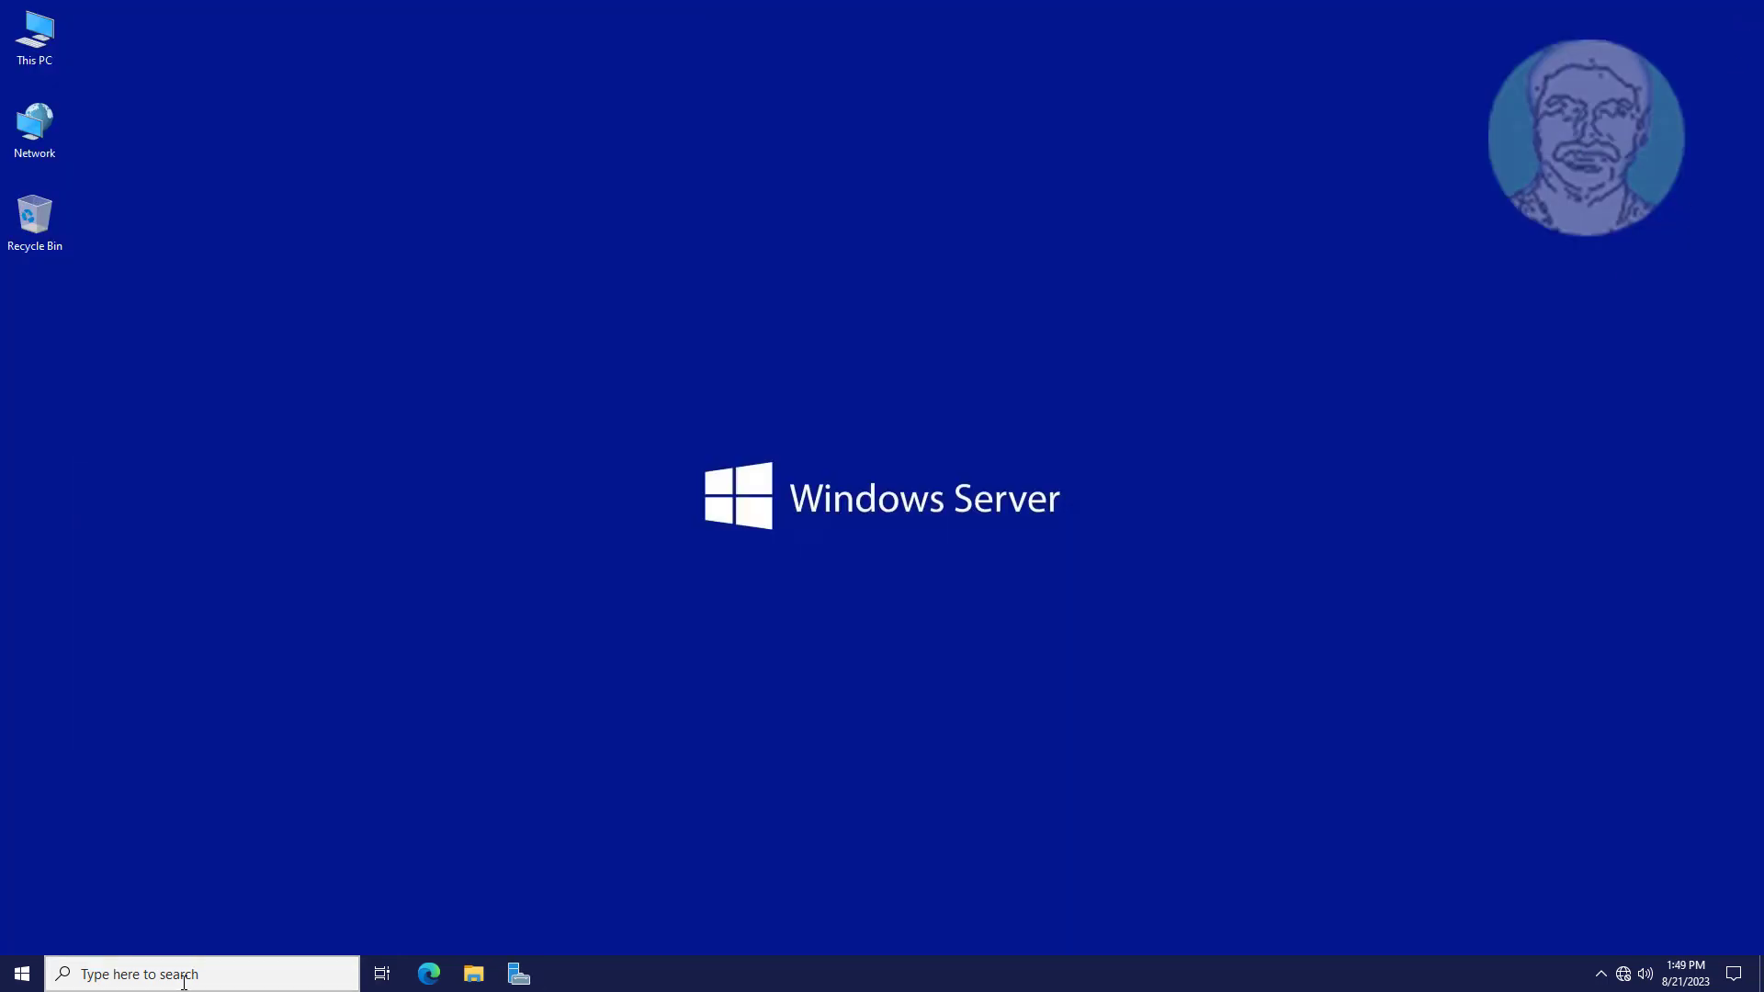
{"action": "left_click", "coordinate": [184, 973]}
{"action": "type", "text": "cmd"}
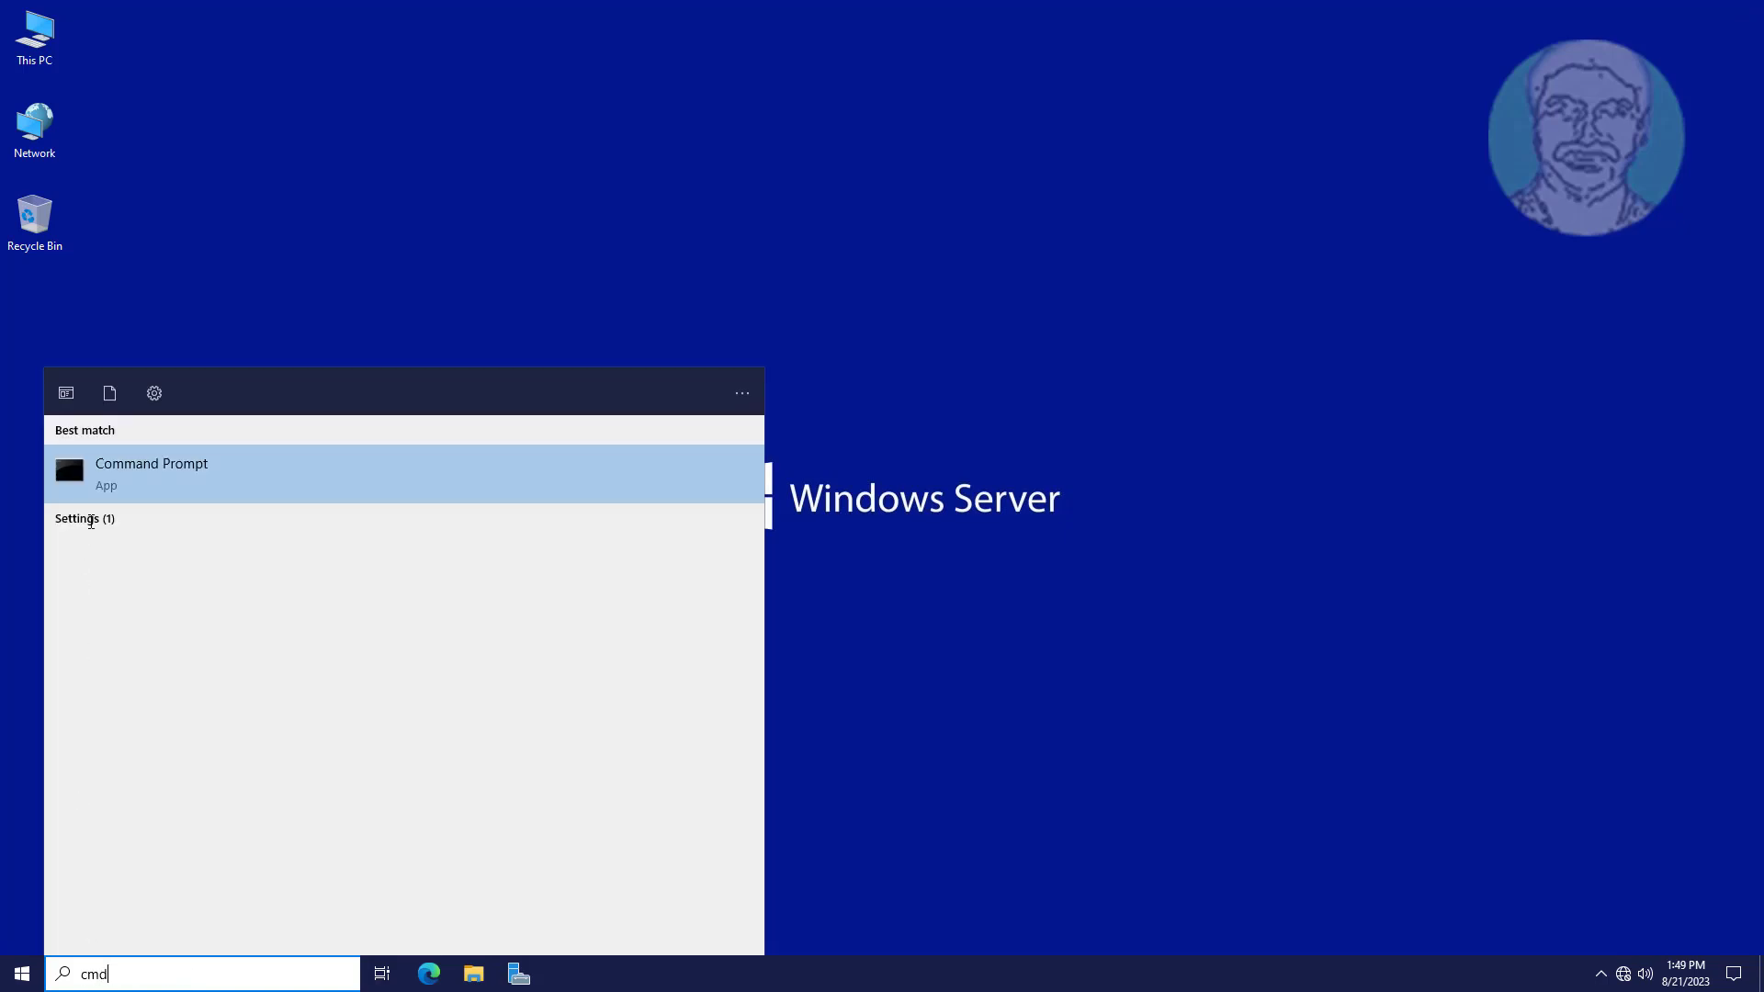
{"action": "left_click", "coordinate": [122, 471]}
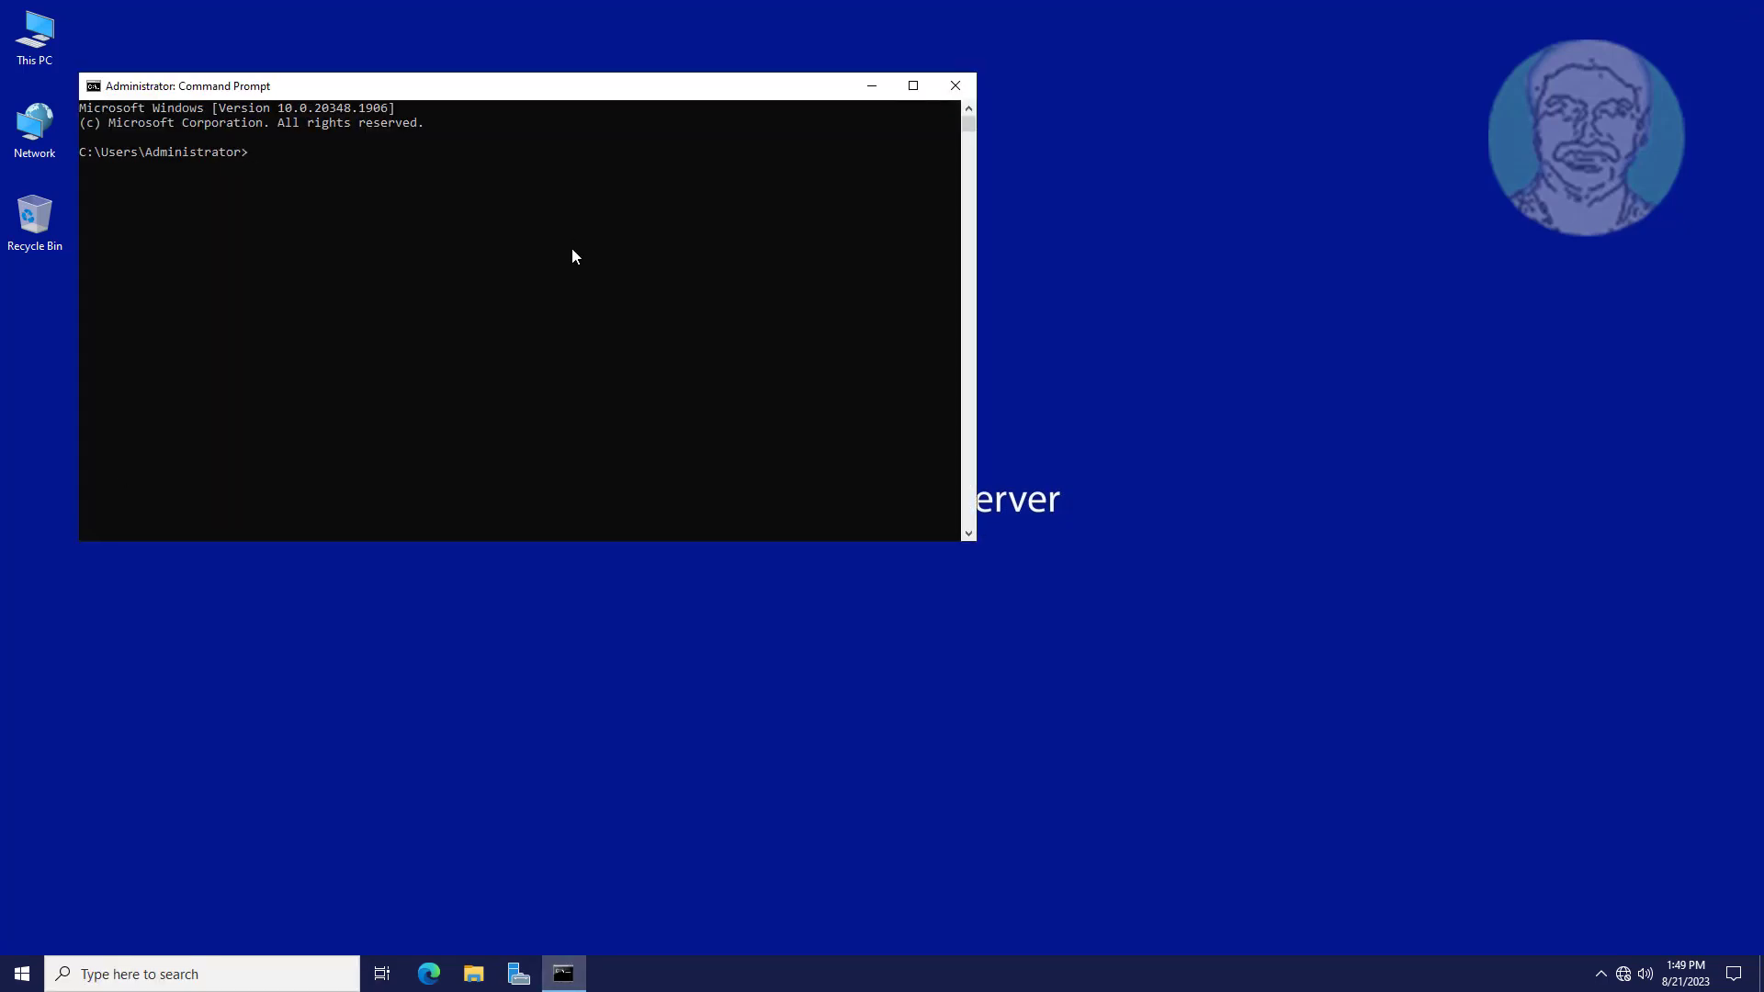
{"action": "type", "text": "gpupdate /force"}
{"action": "key", "text": "Return"}
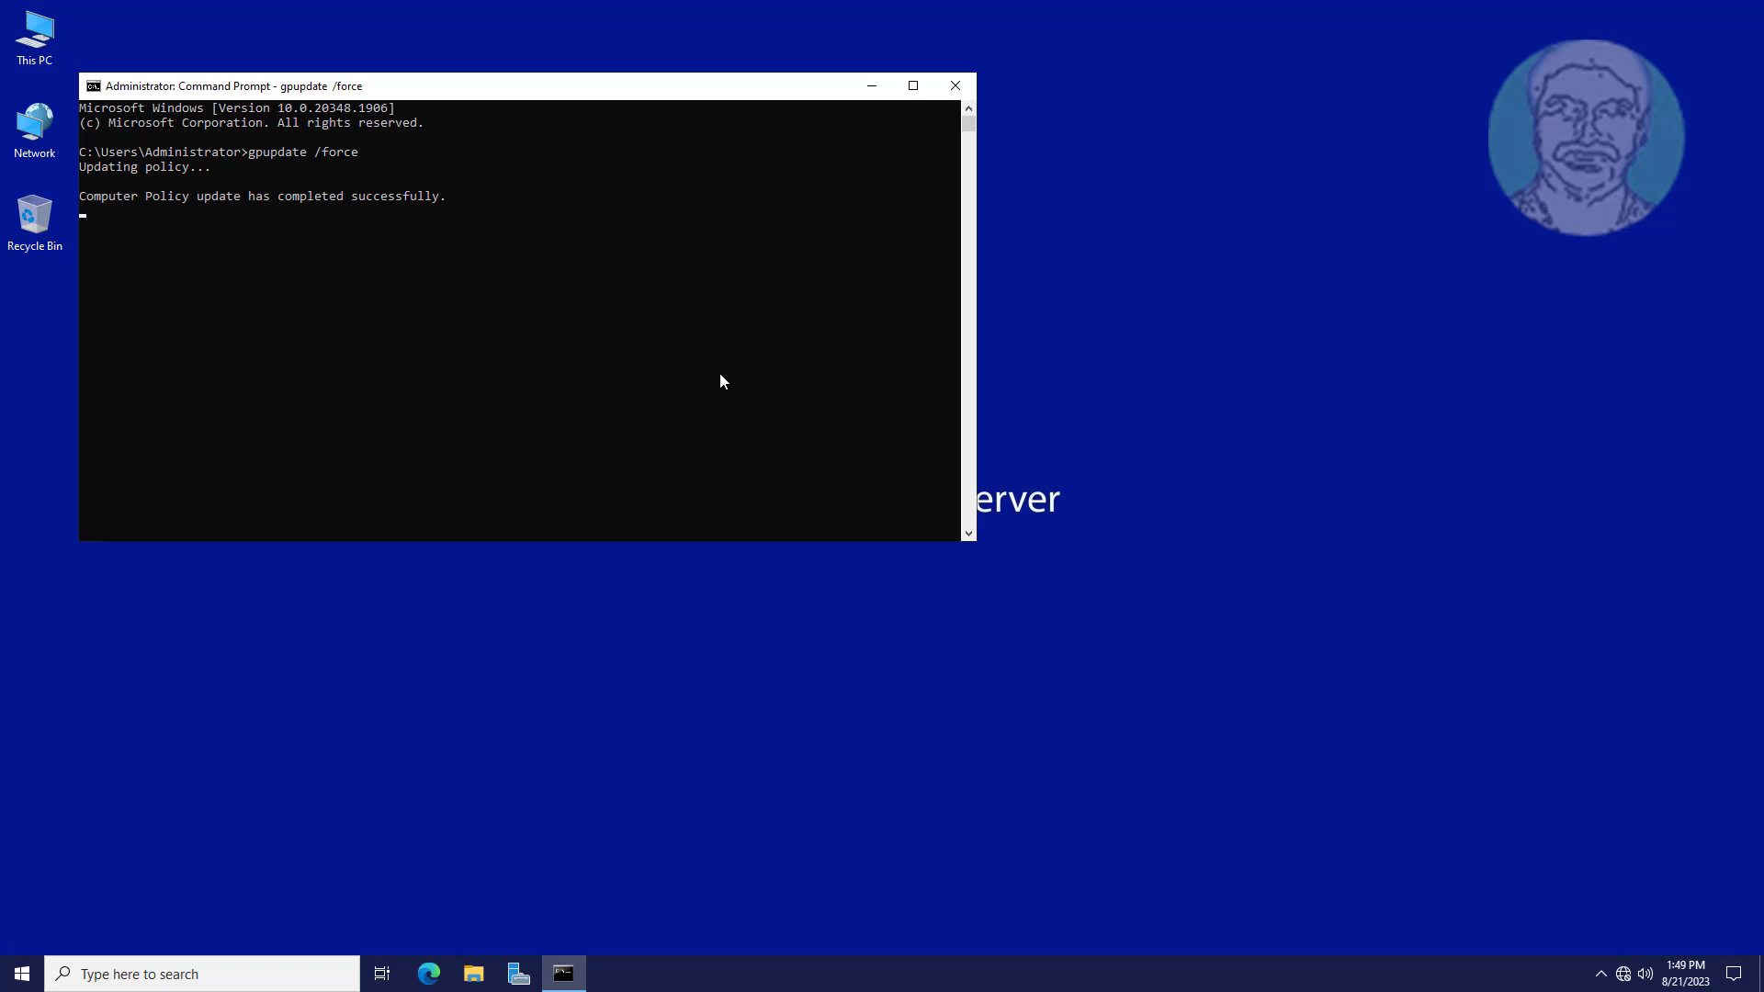
{"action": "type", "text": "exit"}
{"action": "key", "text": "Return"}
- Sign out and back in on the server as Administrator, dismissing the Azure Arc notice and Server Manager
{"action": "left_click", "coordinate": [22, 973]}
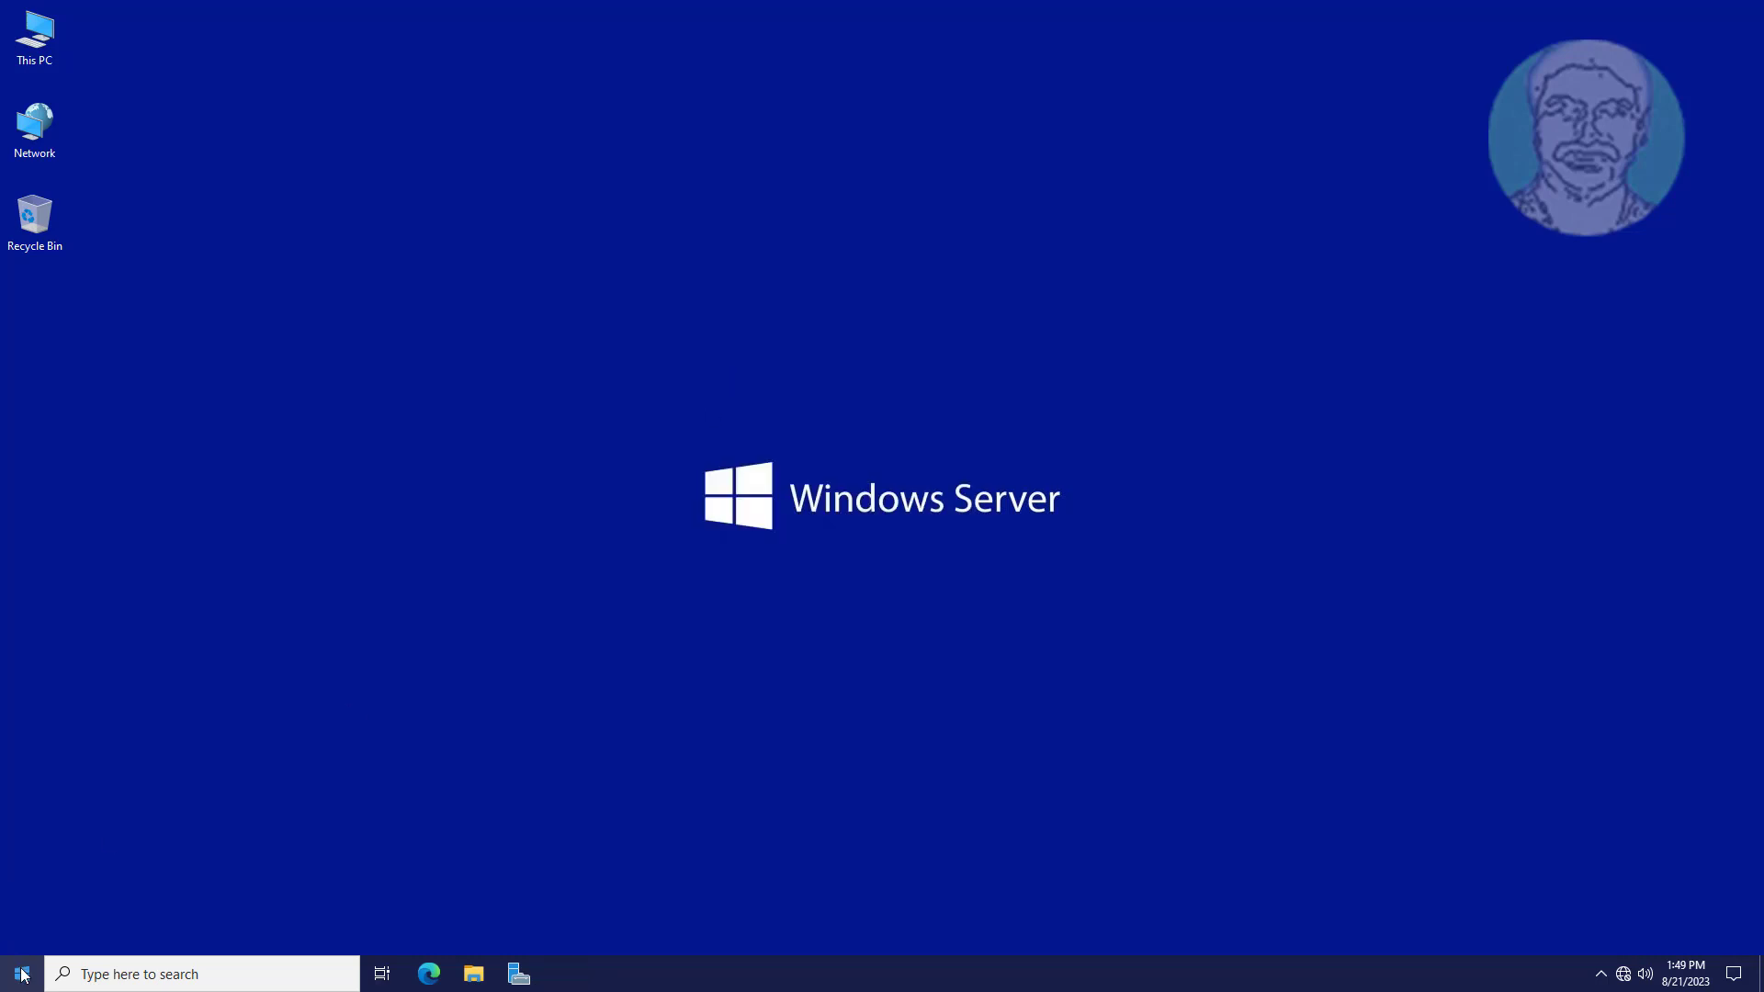
{"action": "left_click", "coordinate": [31, 759]}
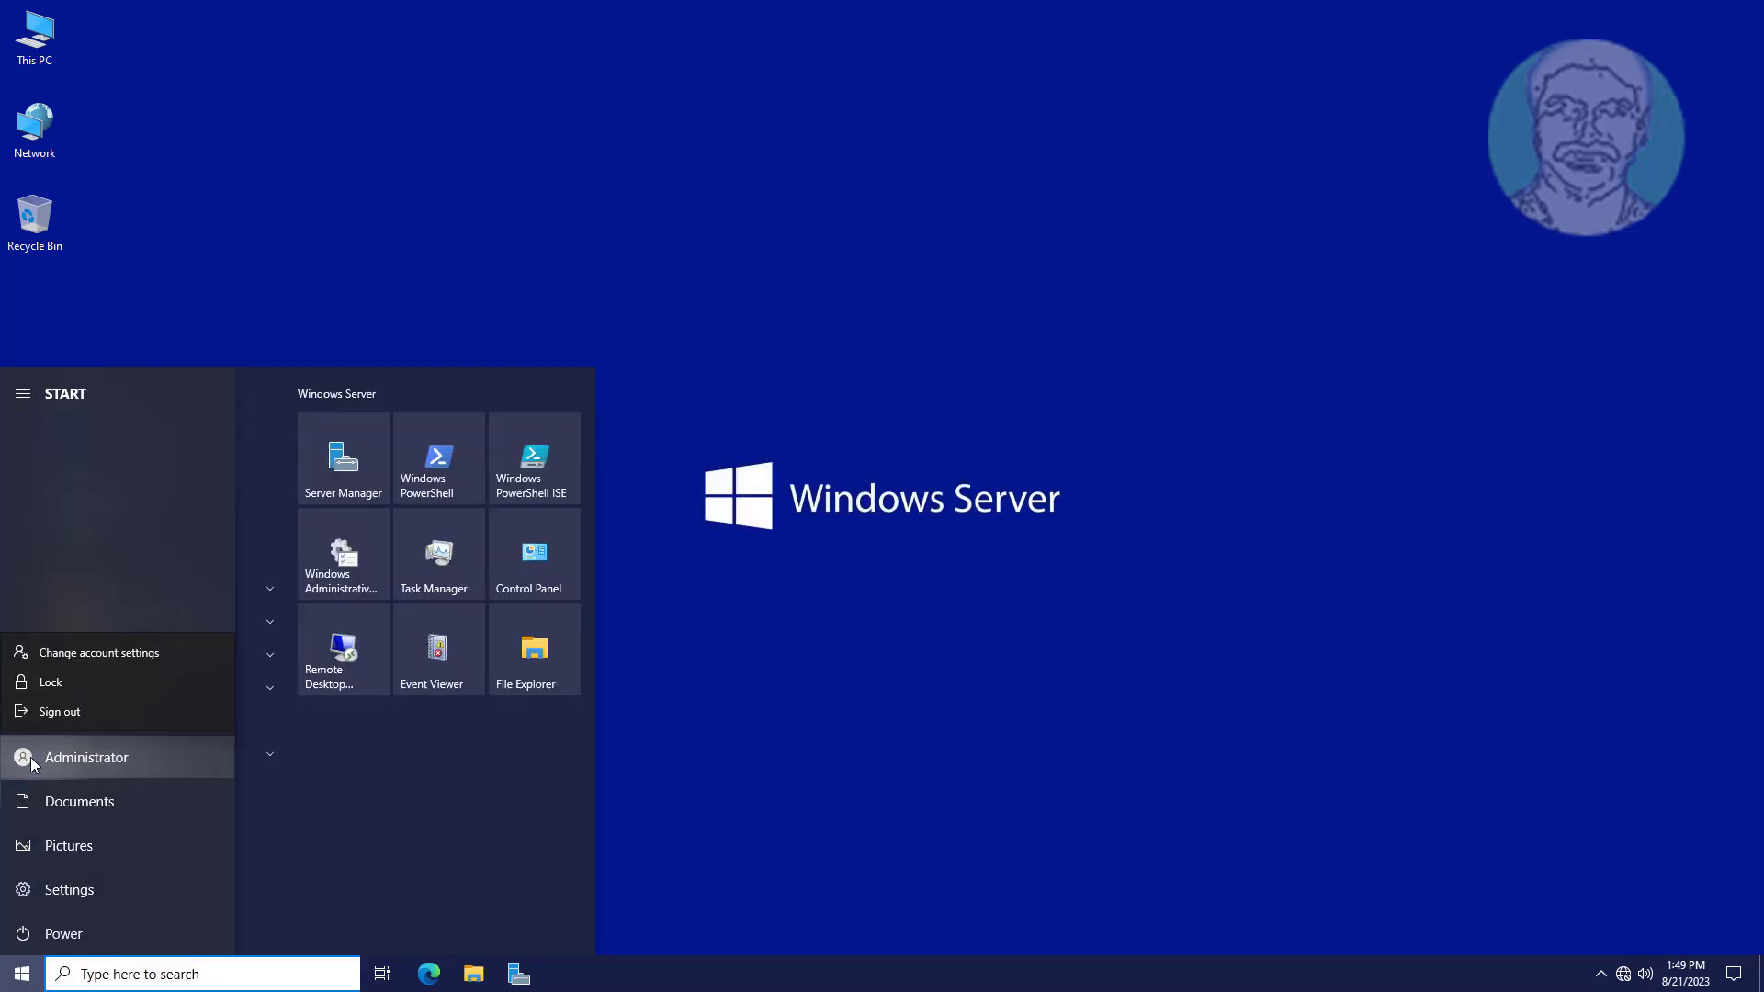
{"action": "left_click", "coordinate": [57, 710]}
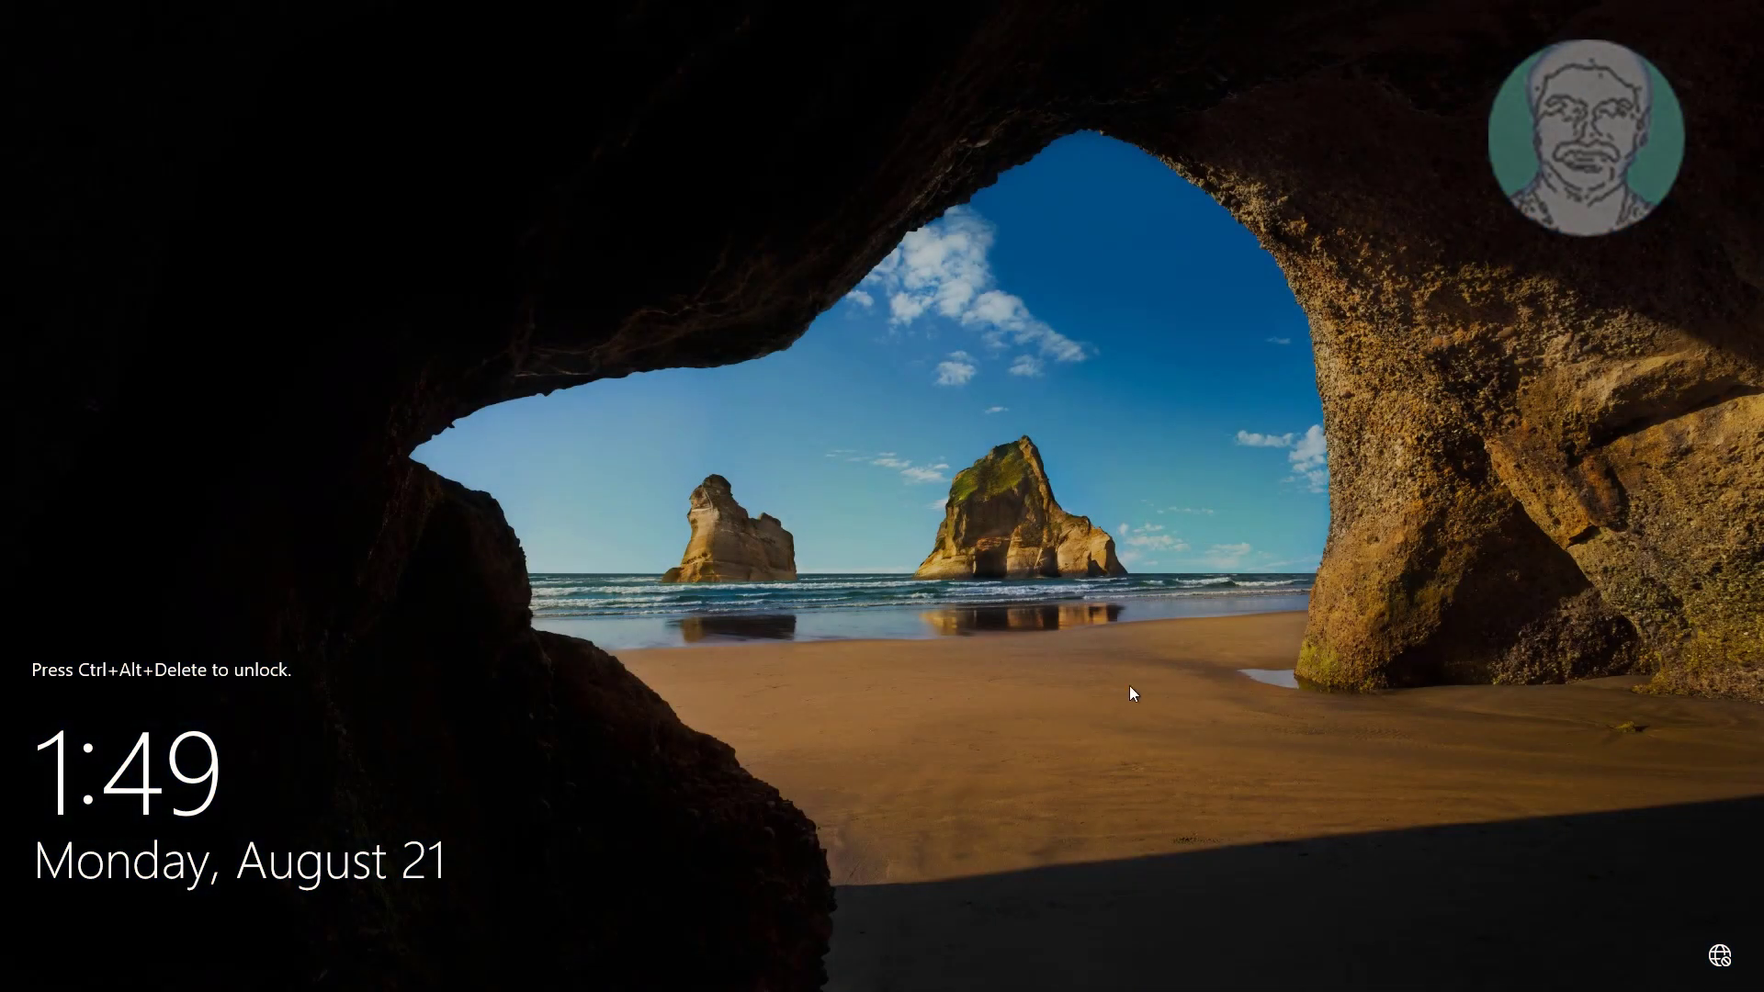
{"action": "key", "text": "ctrl+alt+Delete"}
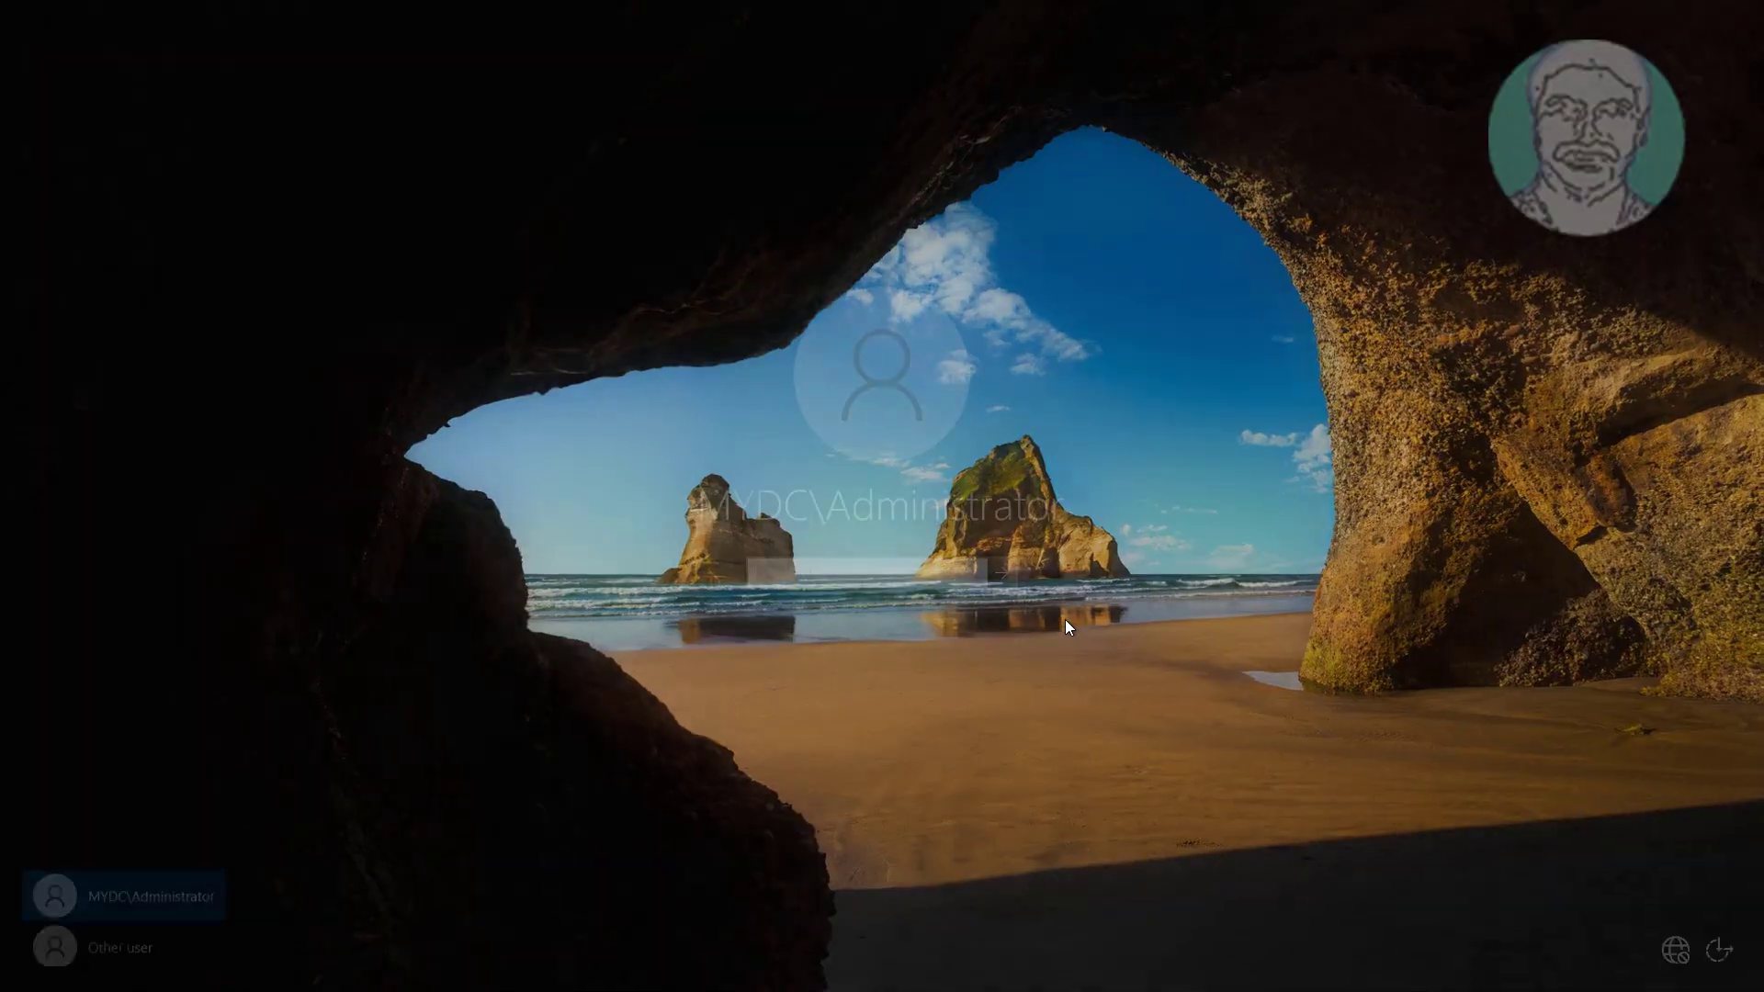
{"action": "type", "text": "********"}
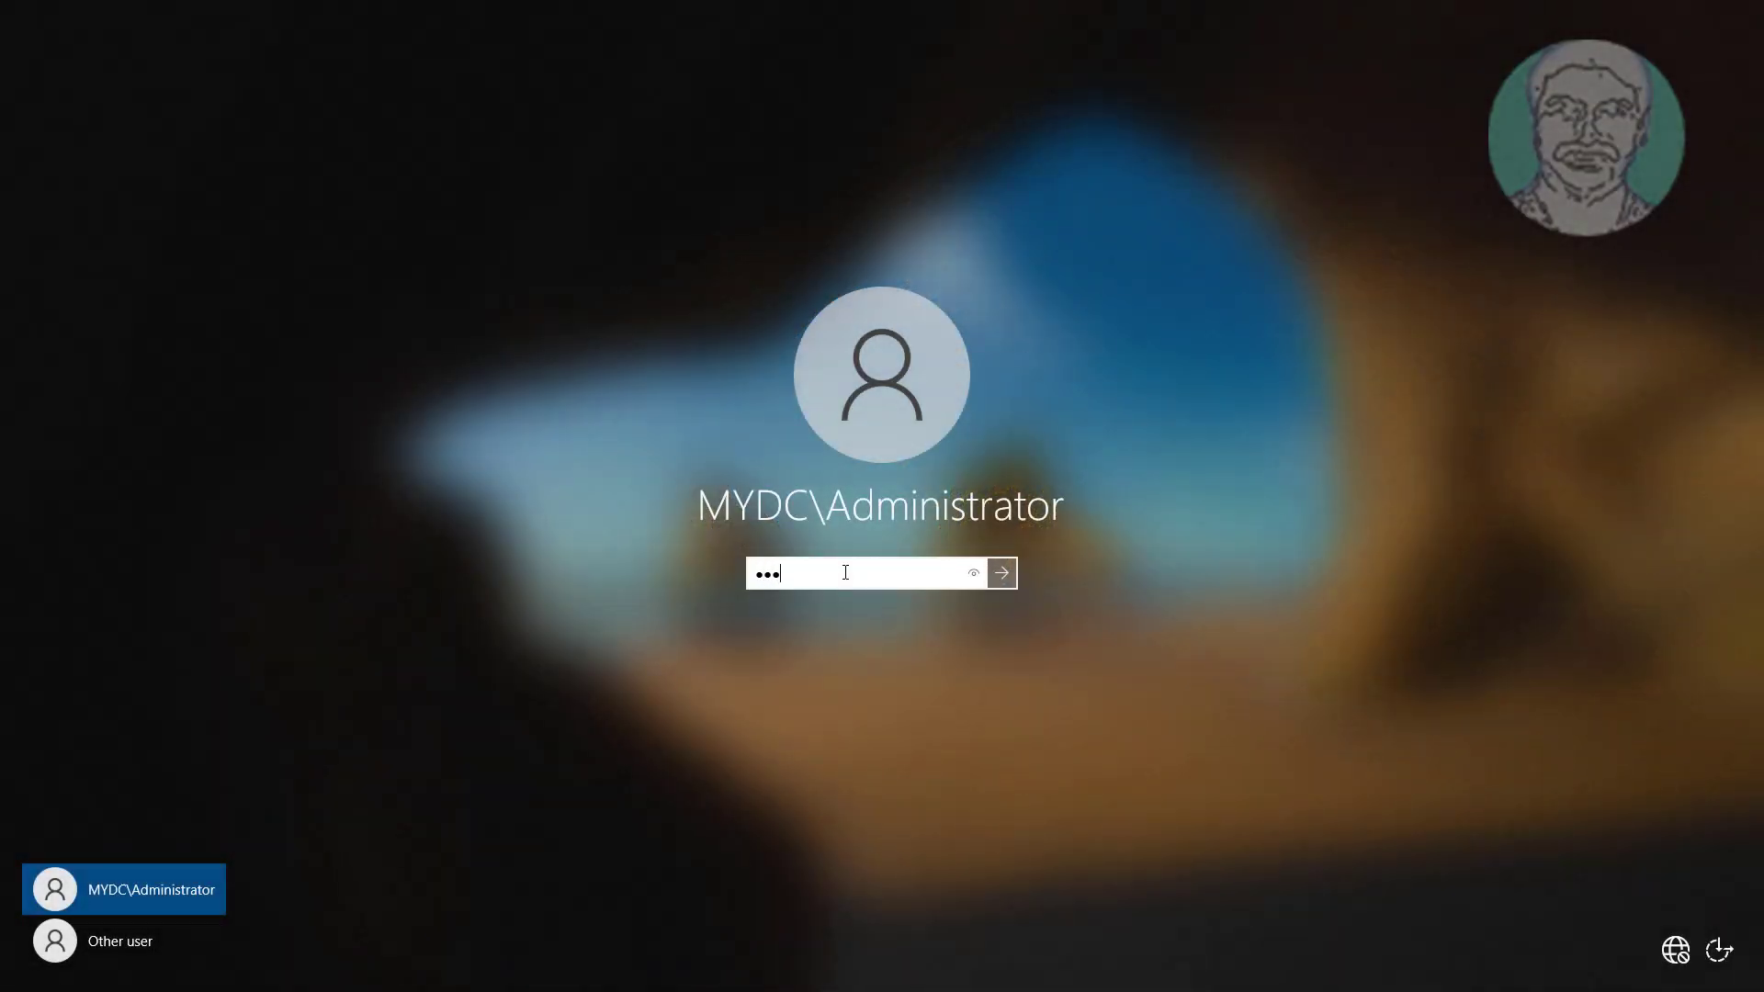
{"action": "key", "text": "Return"}
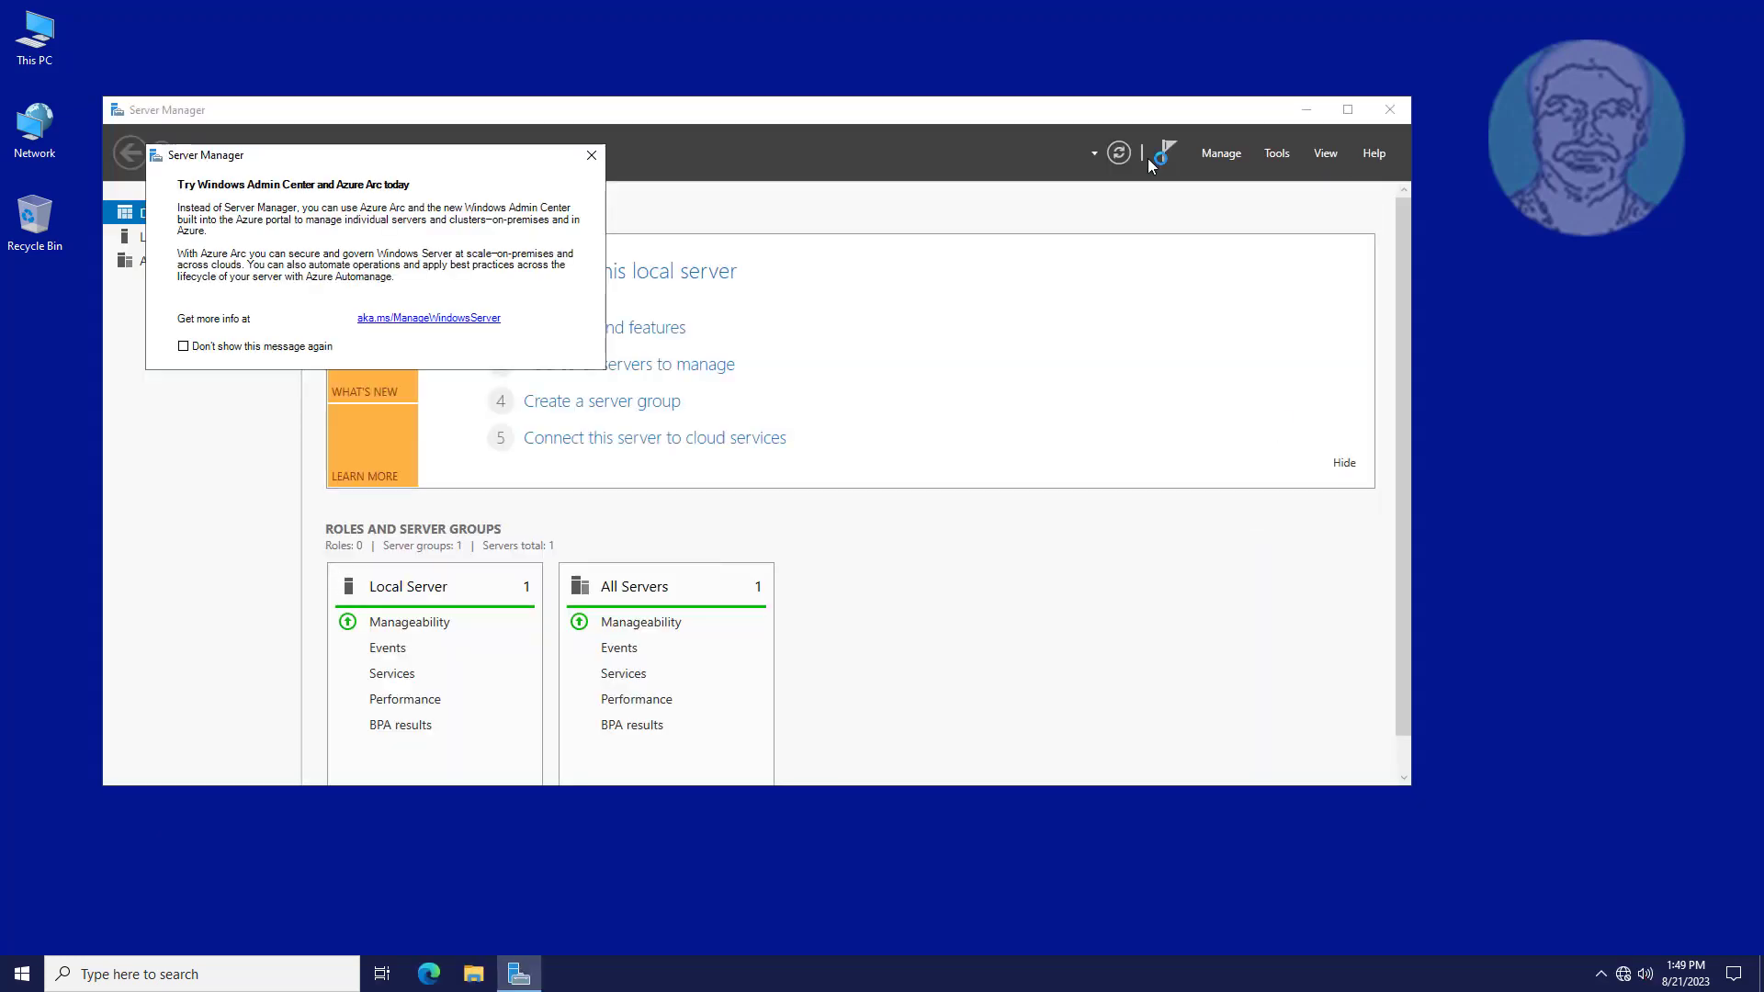
{"action": "left_click", "coordinate": [591, 155]}
{"action": "left_click", "coordinate": [1392, 107]}
- Lock the session and sign in on the client with the domain user's password
{"action": "key", "text": "super+l"}
{"action": "left_click", "coordinate": [996, 95]}
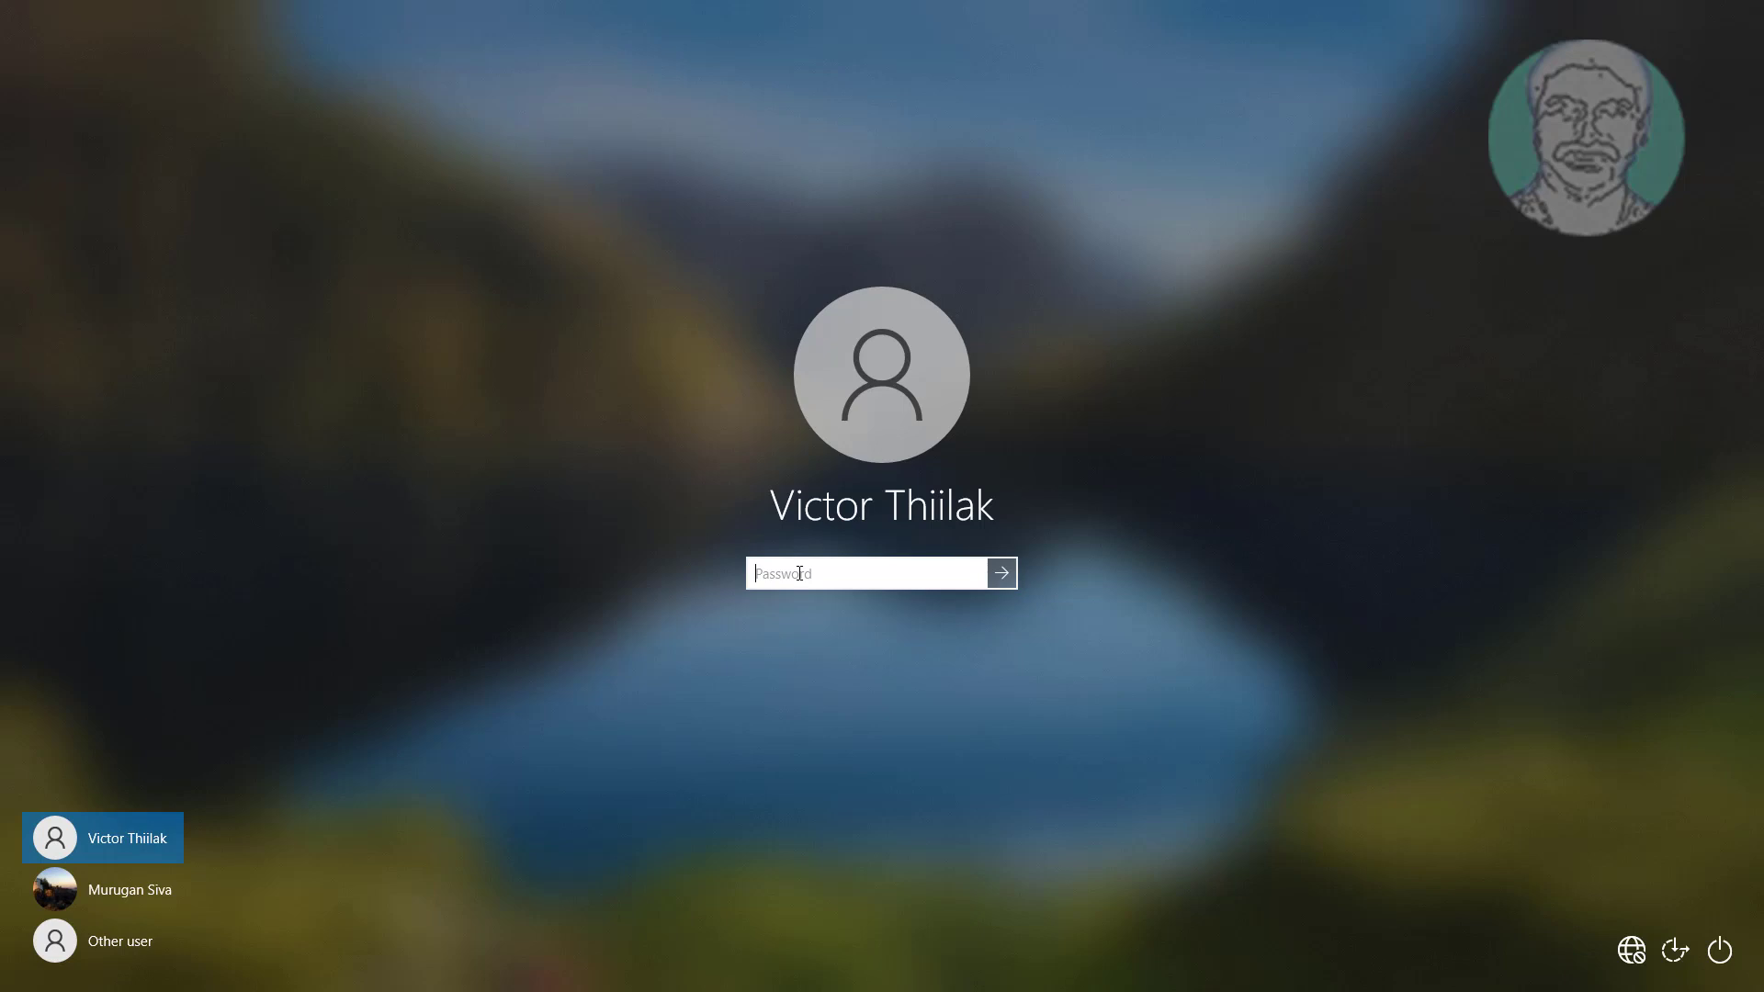
{"action": "type", "text": "******"}
{"action": "key", "text": "Return"}
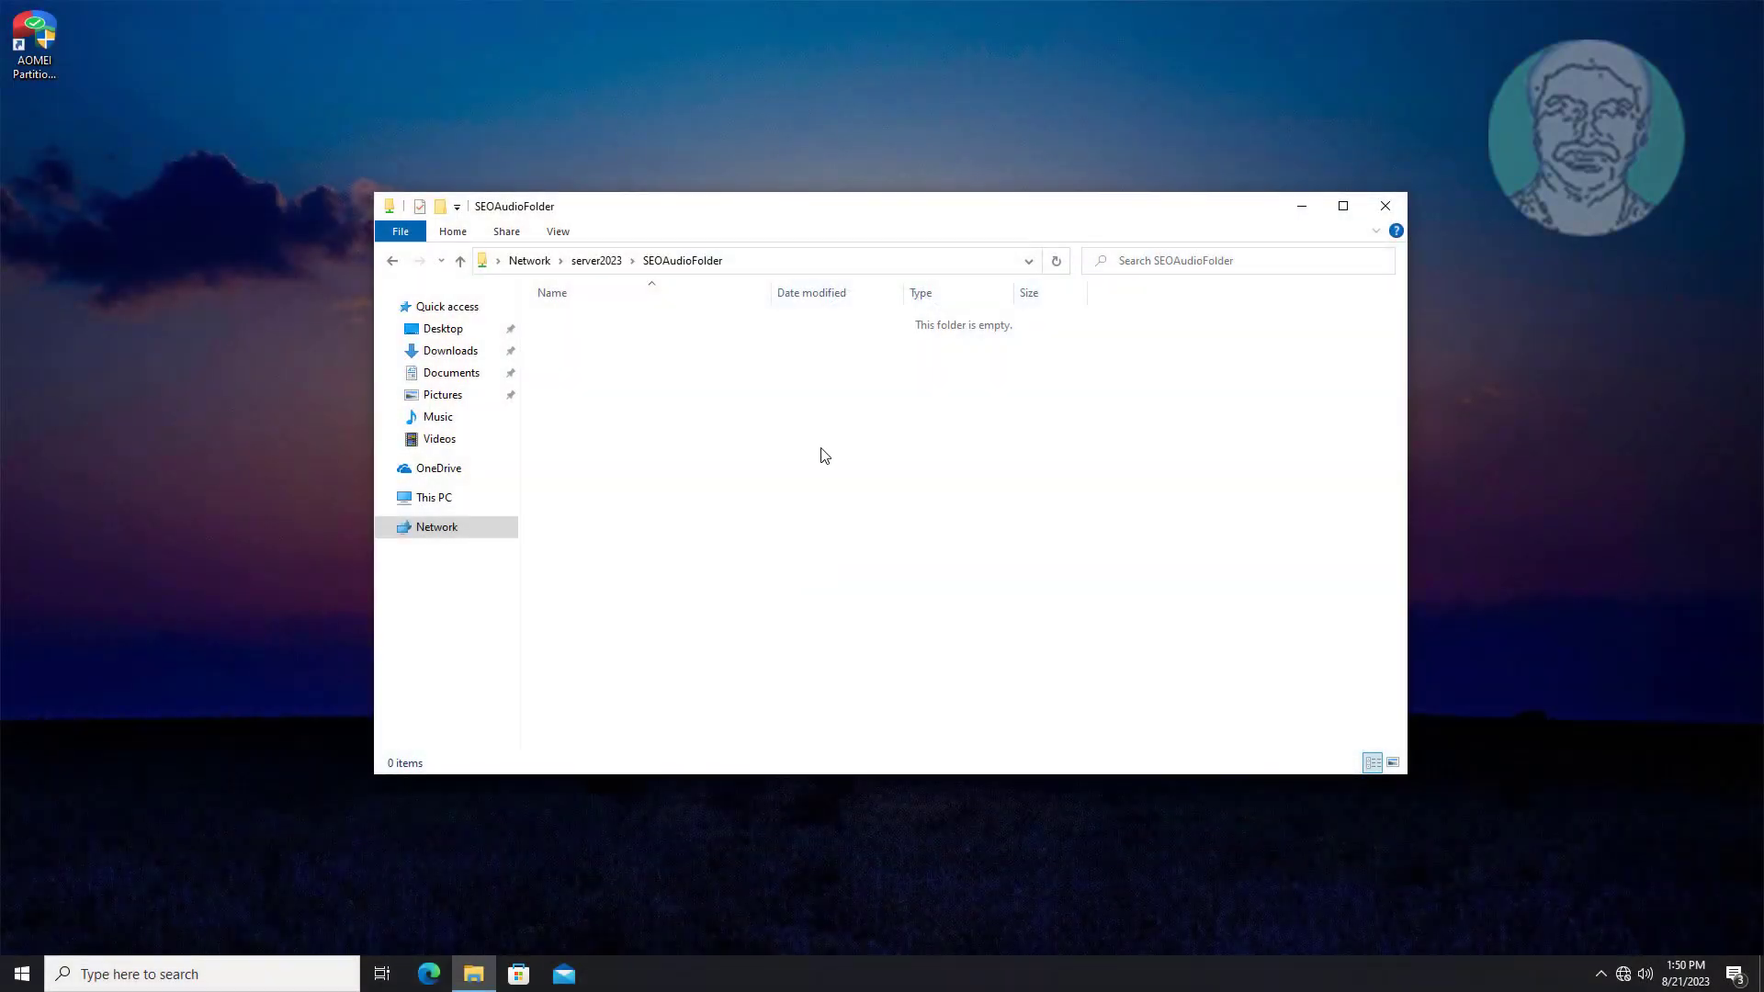
- Close the SEOAudioFolder window and open Command Prompt as administrator with the admin credentials
{"action": "left_click", "coordinate": [1386, 208]}
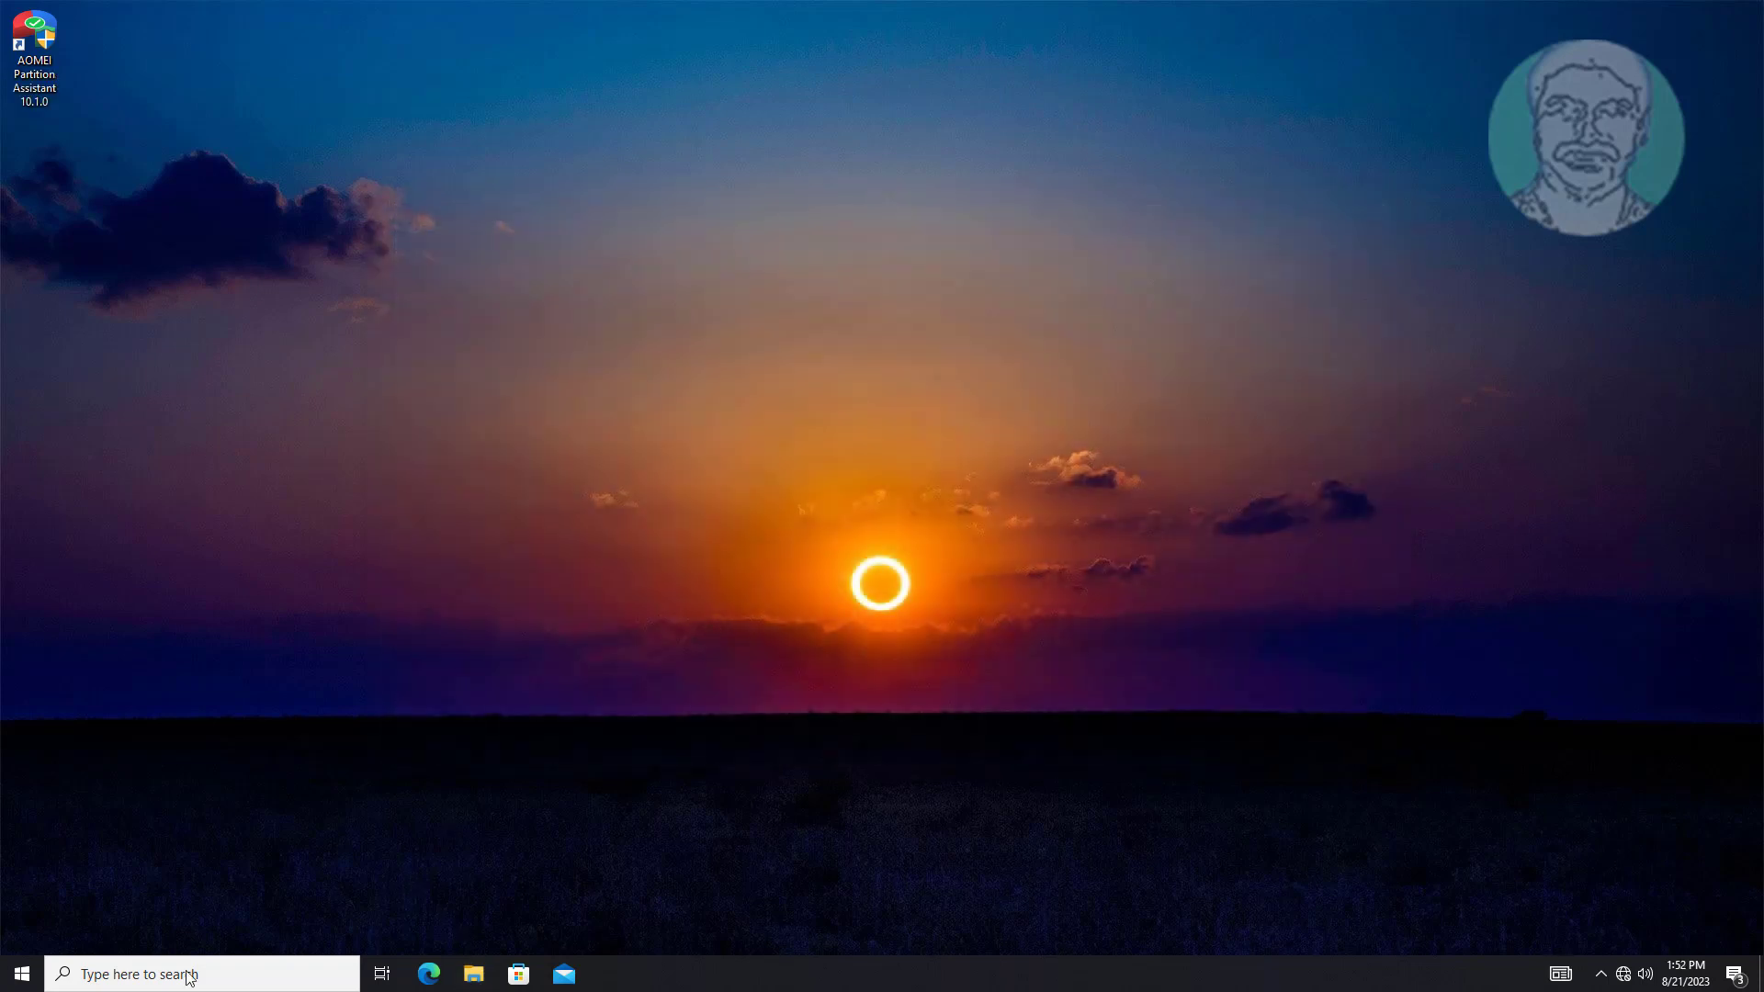
{"action": "left_click", "coordinate": [191, 976]}
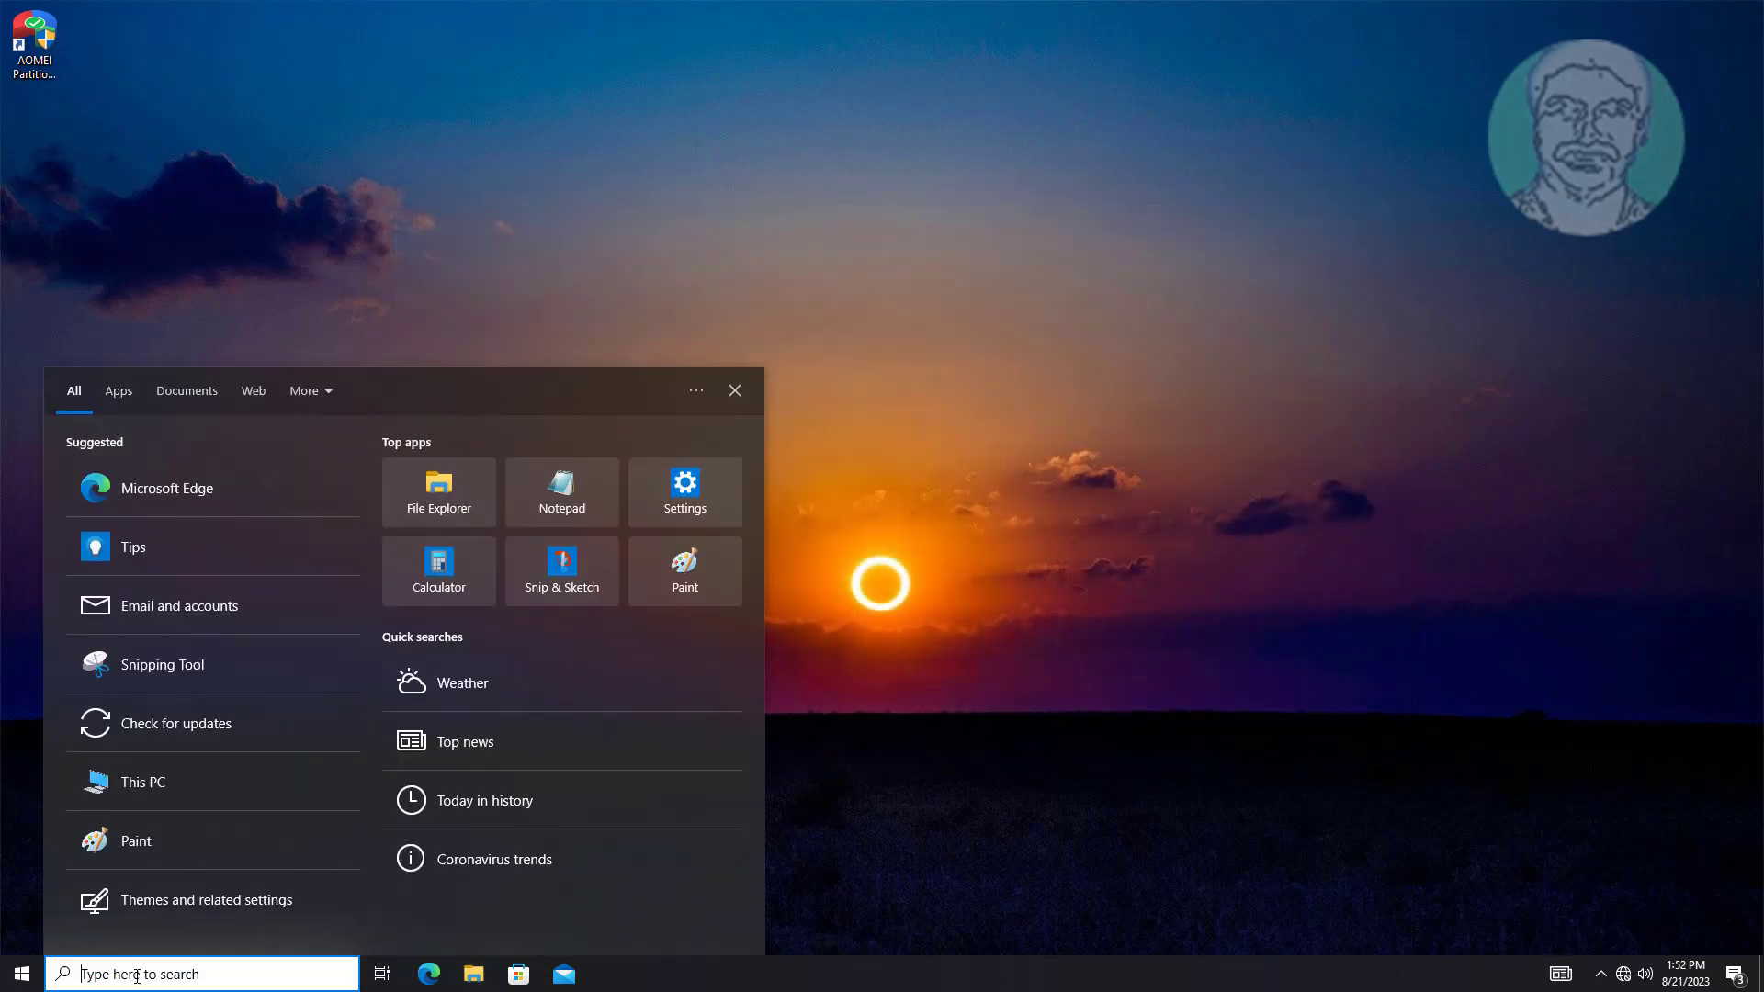
{"action": "type", "text": "cmd"}
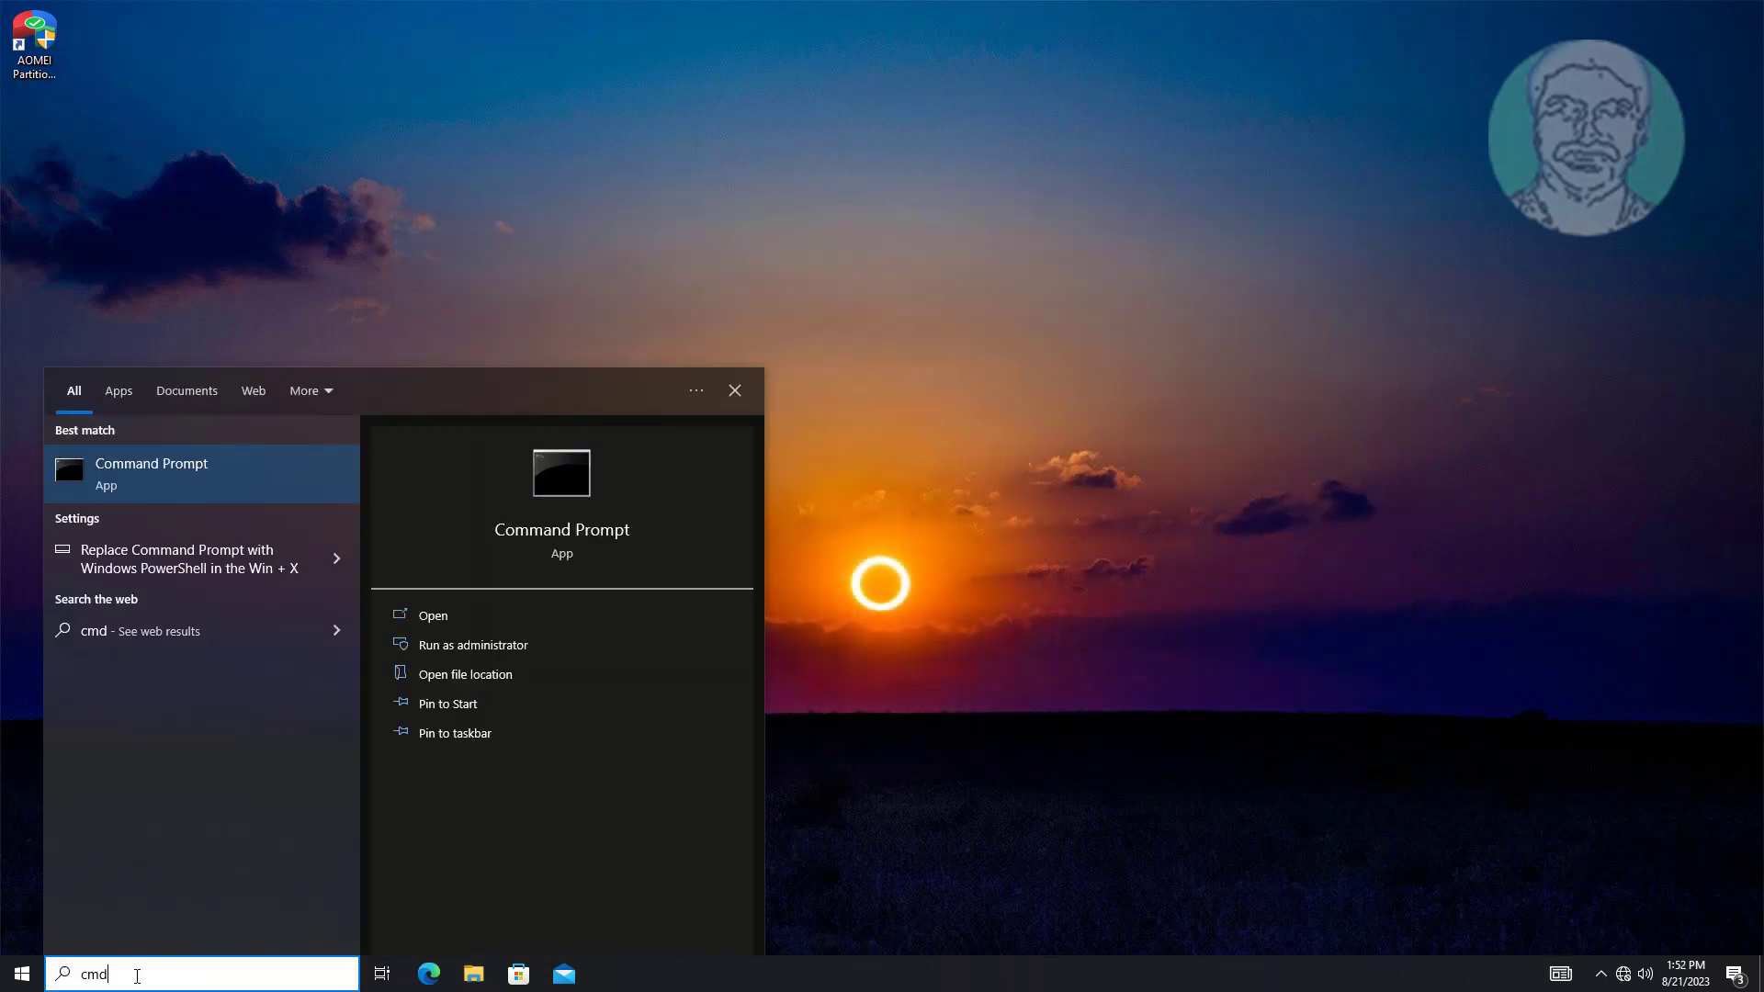
{"action": "right_click", "coordinate": [158, 471]}
{"action": "left_click", "coordinate": [207, 496]}
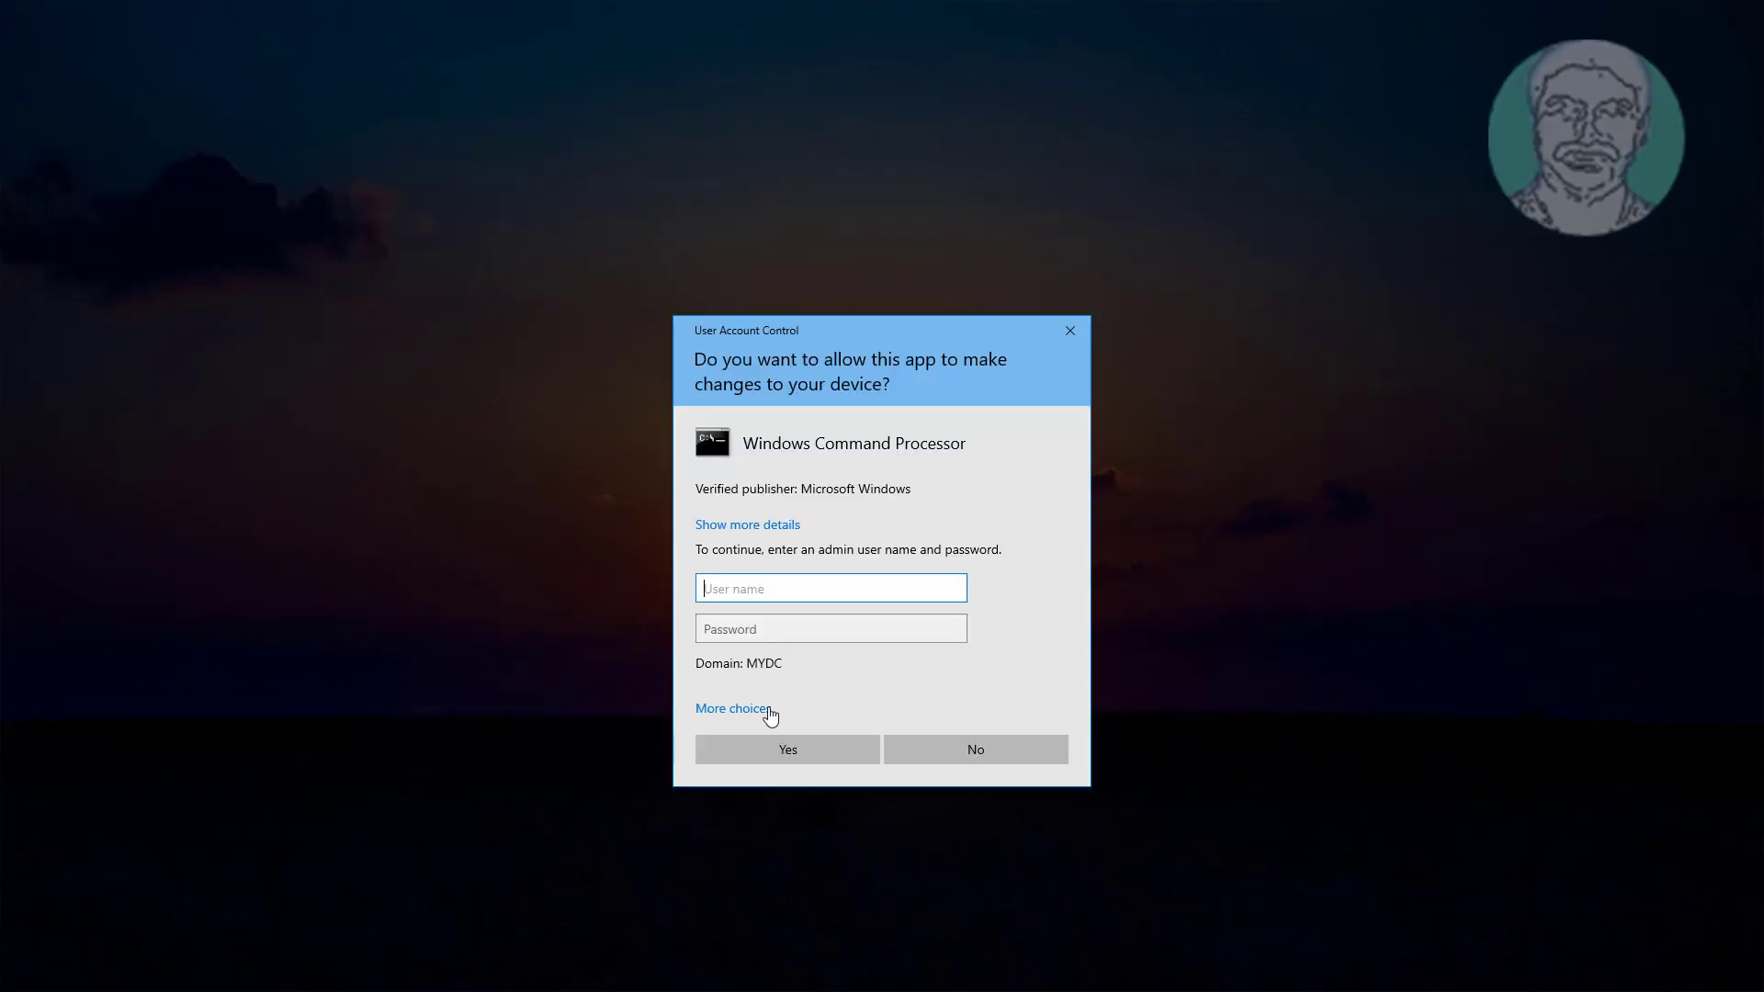
{"action": "type", "text": "administrator"}
{"action": "key", "text": "Tab"}
{"action": "type", "text": "•••••••"}
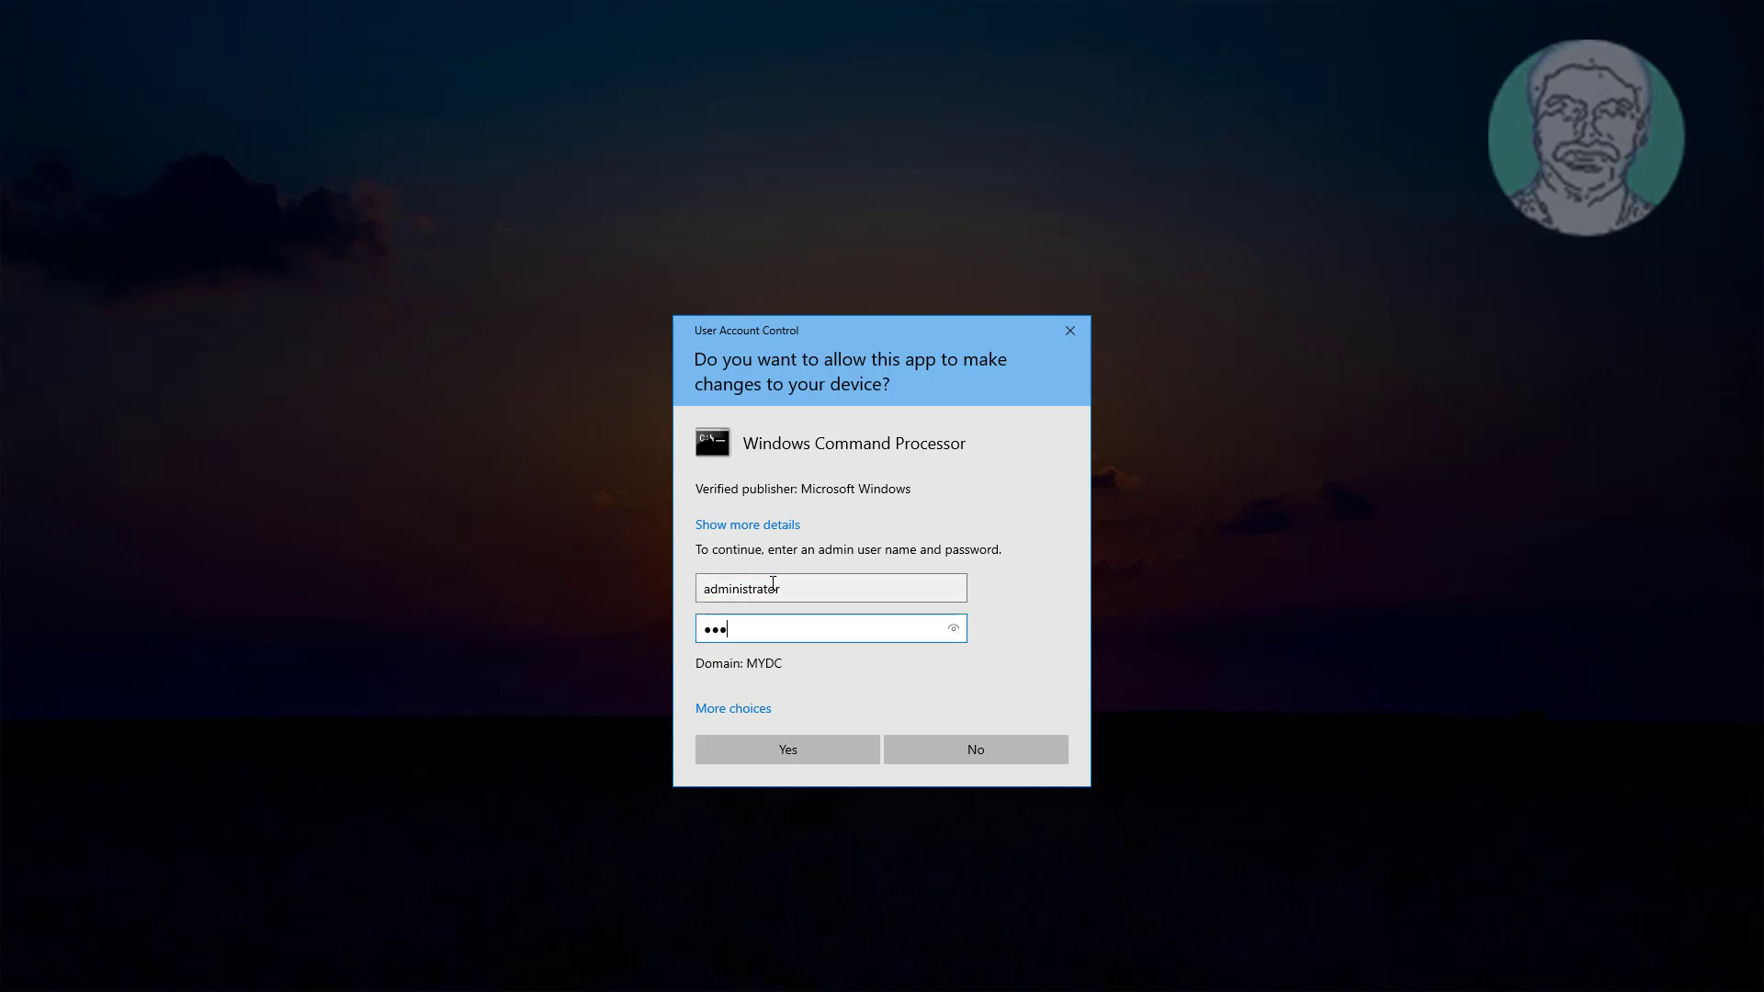
{"action": "key", "text": "Return"}
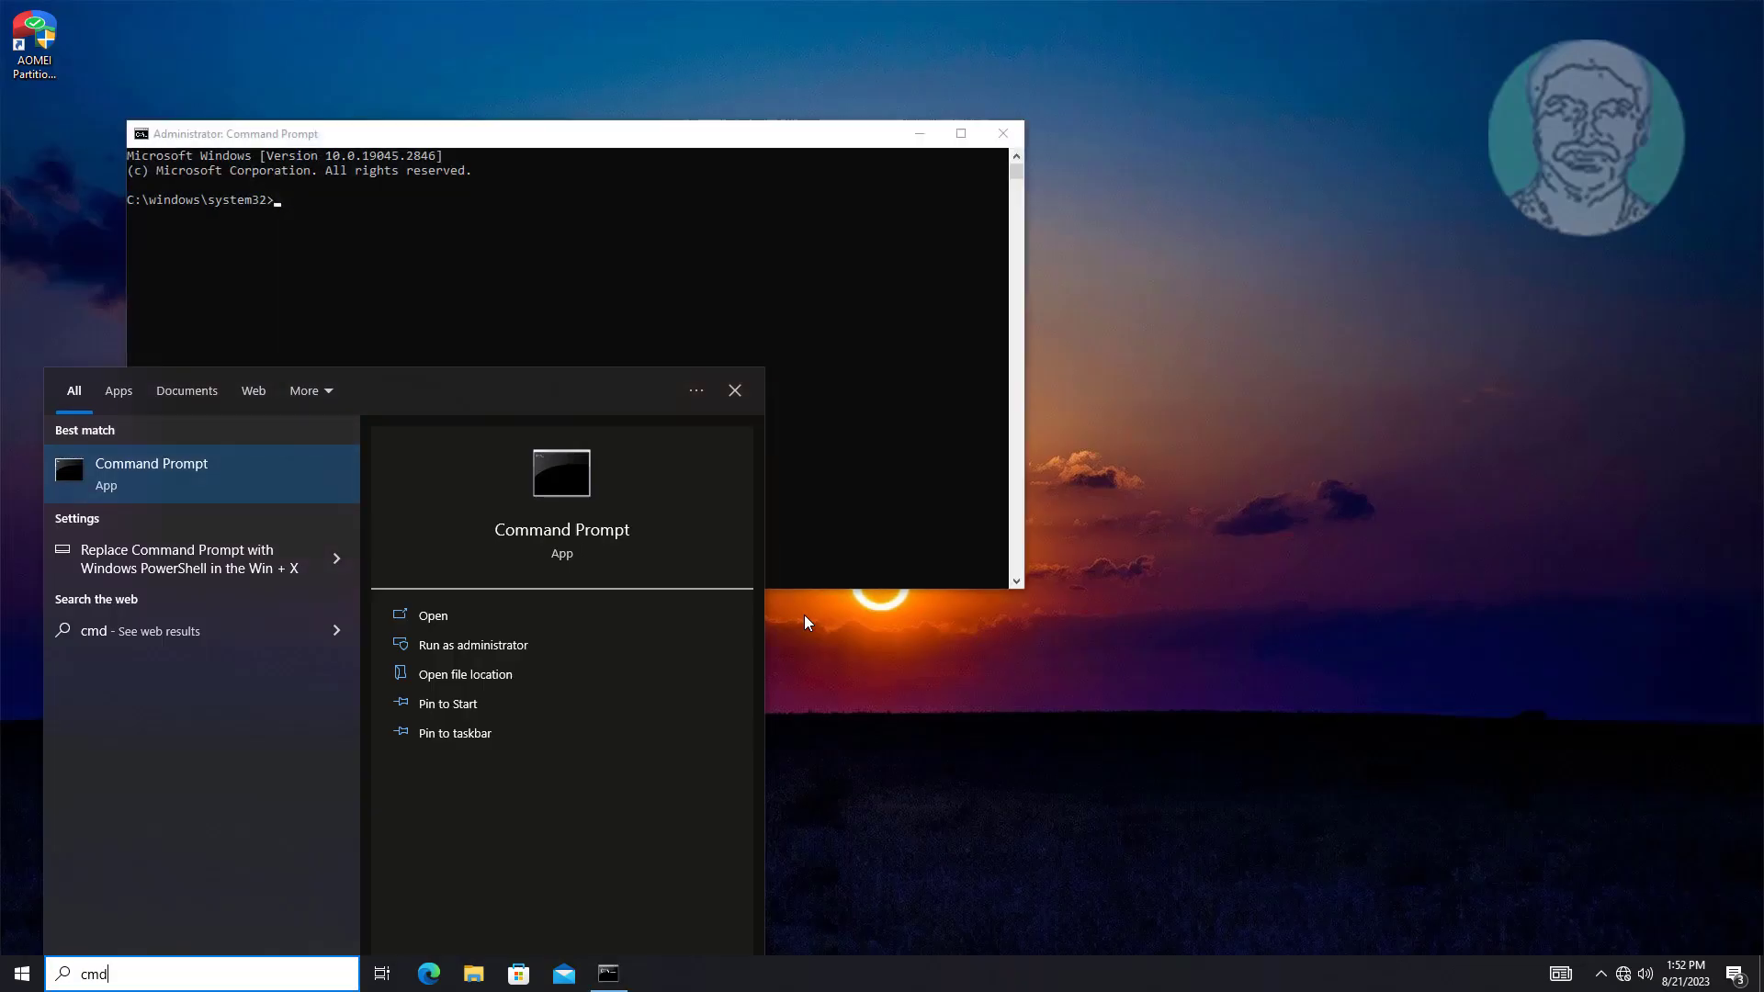
- Run gpupdate /force, answer y to restart, dismiss the sign-out notice, and exit the console
{"action": "type", "text": "gpupdate /force"}
{"action": "key", "text": "Return"}
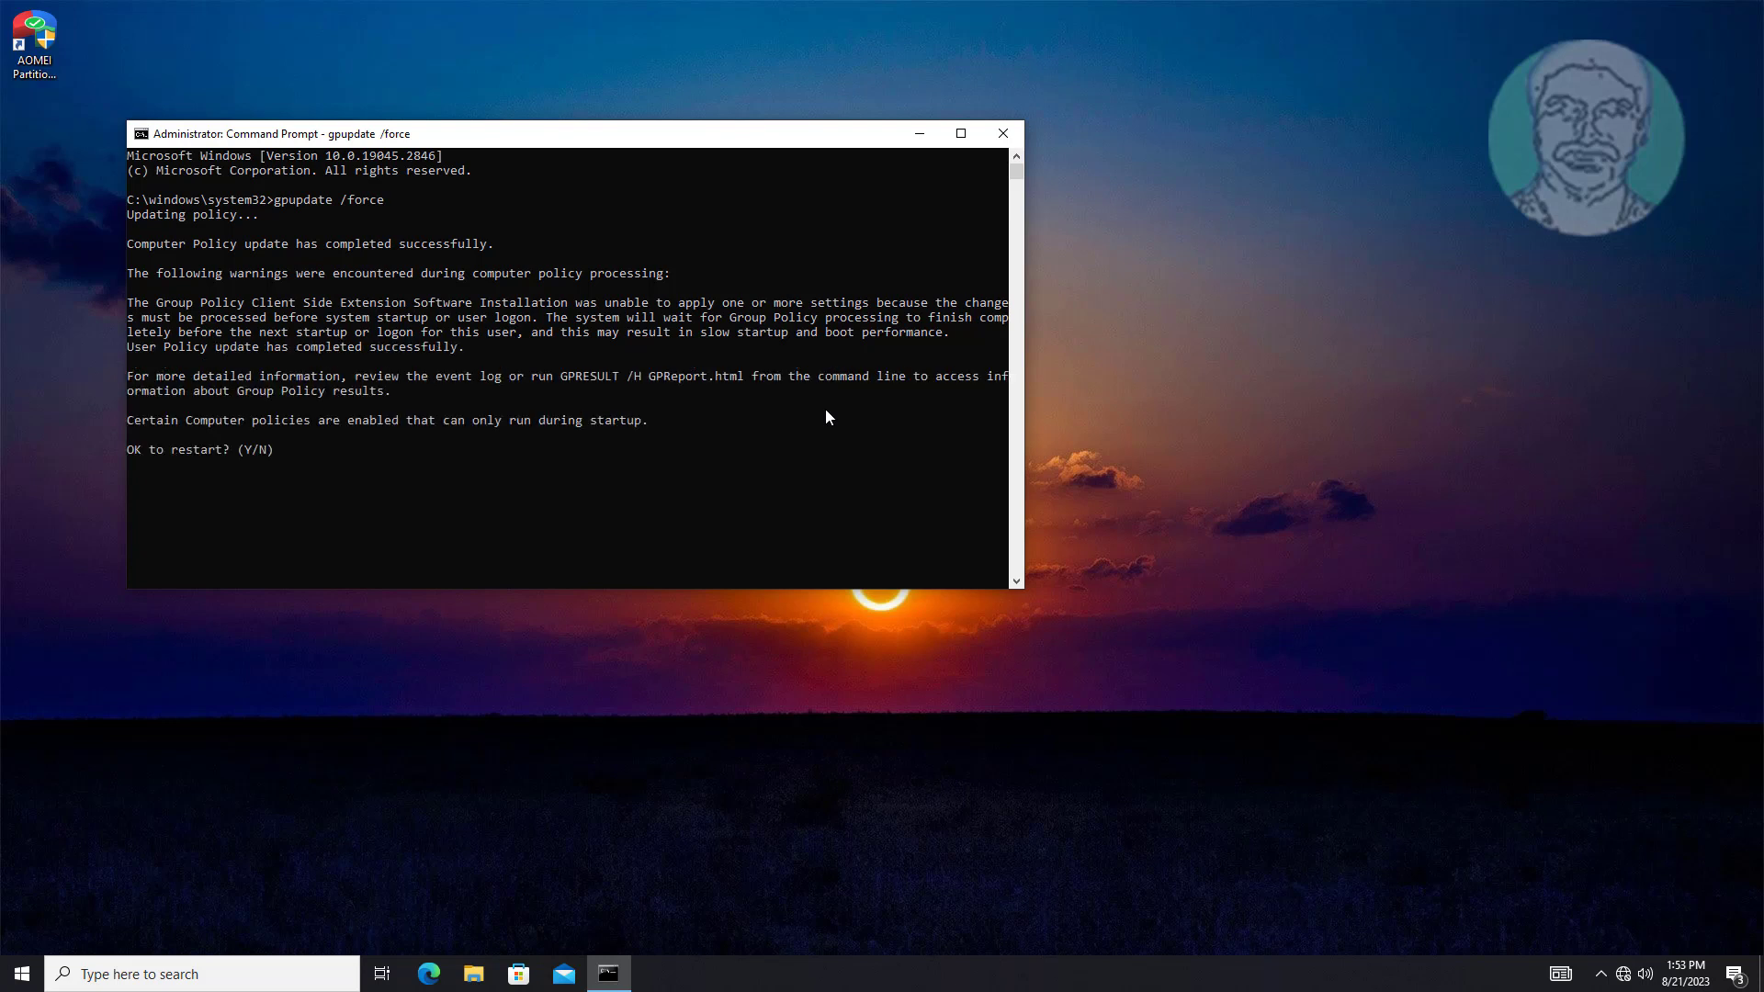
{"action": "type", "text": "y"}
{"action": "key", "text": "Return"}
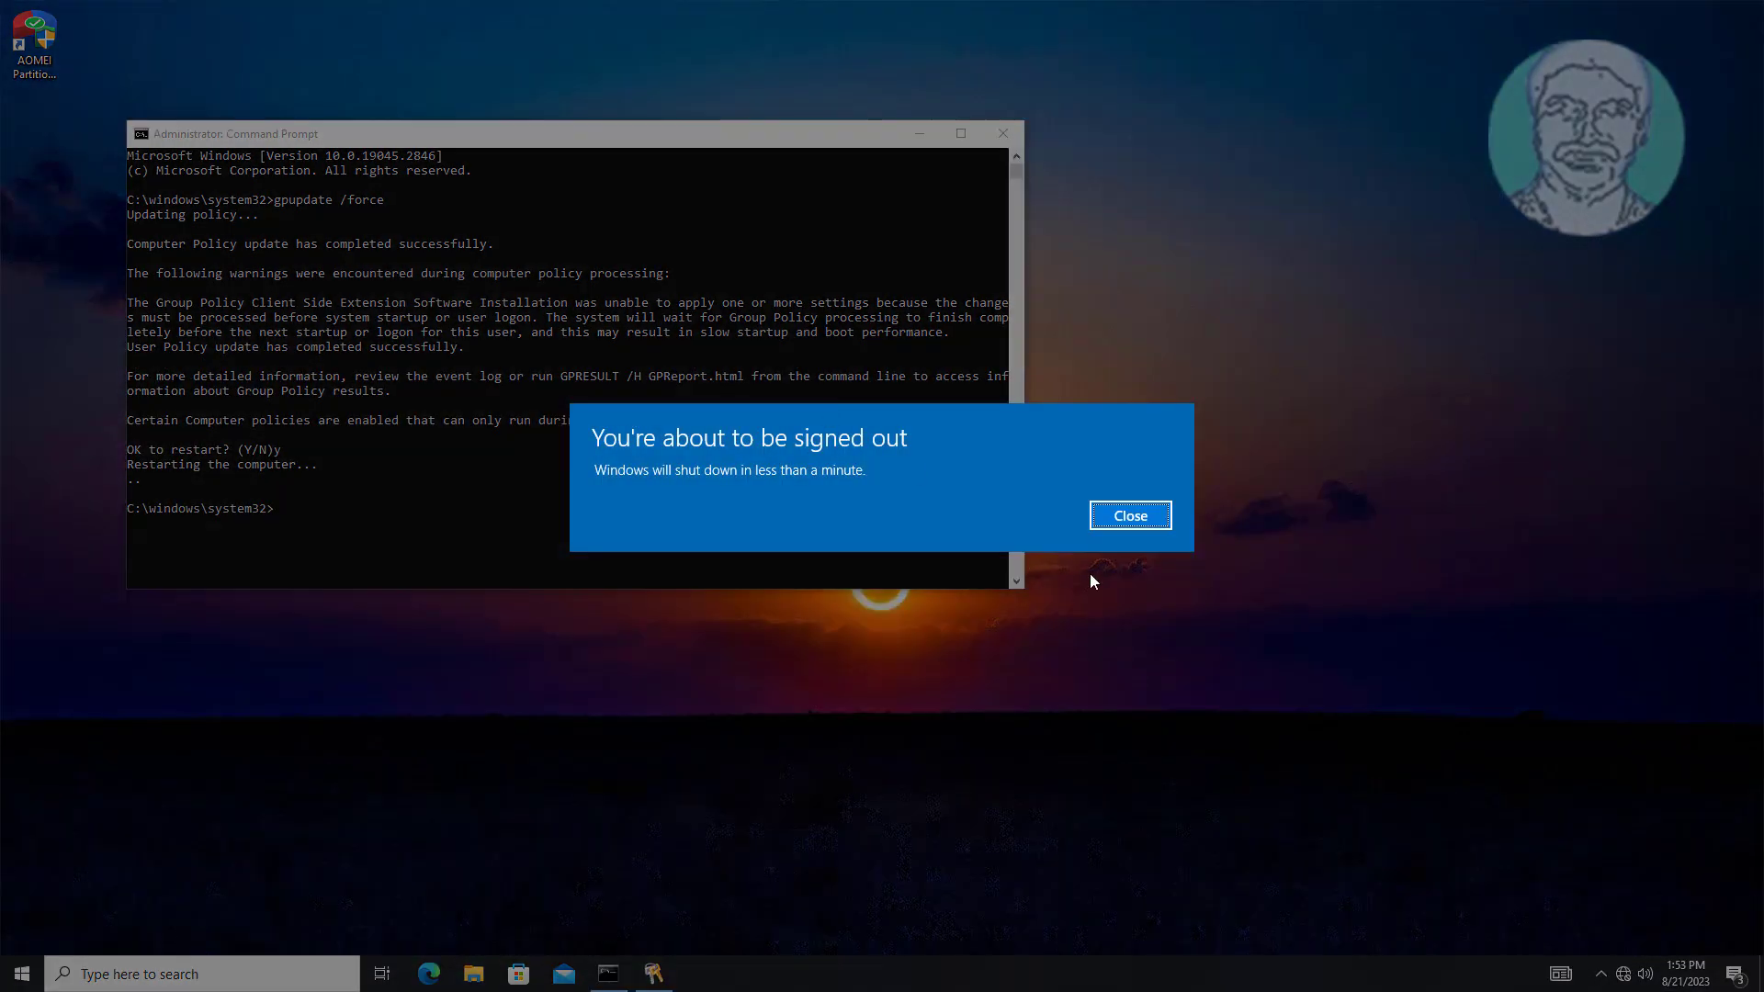
{"action": "left_click", "coordinate": [1130, 517]}
{"action": "left_click", "coordinate": [530, 556]}
{"action": "type", "text": "exit"}
{"action": "key", "text": "Return"}
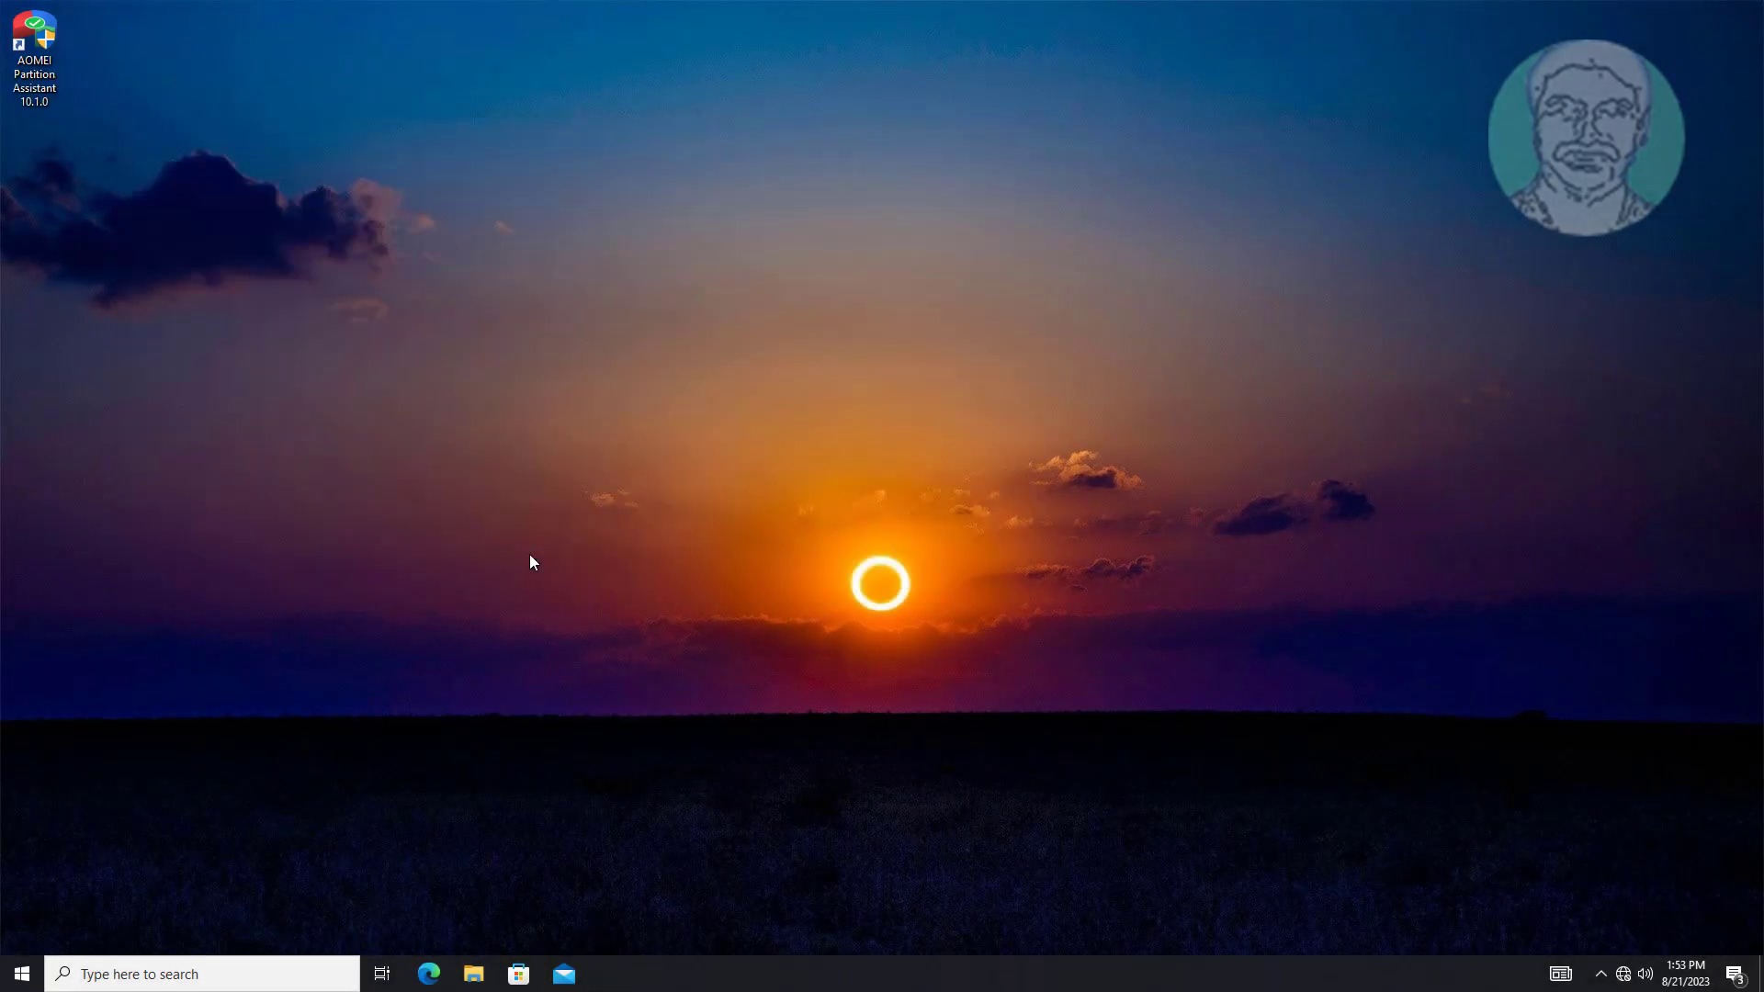
- Restart the client from the Start menu and sign back in with the domain user's password
{"action": "left_click", "coordinate": [21, 973]}
{"action": "left_click", "coordinate": [23, 934]}
{"action": "left_click", "coordinate": [57, 888]}
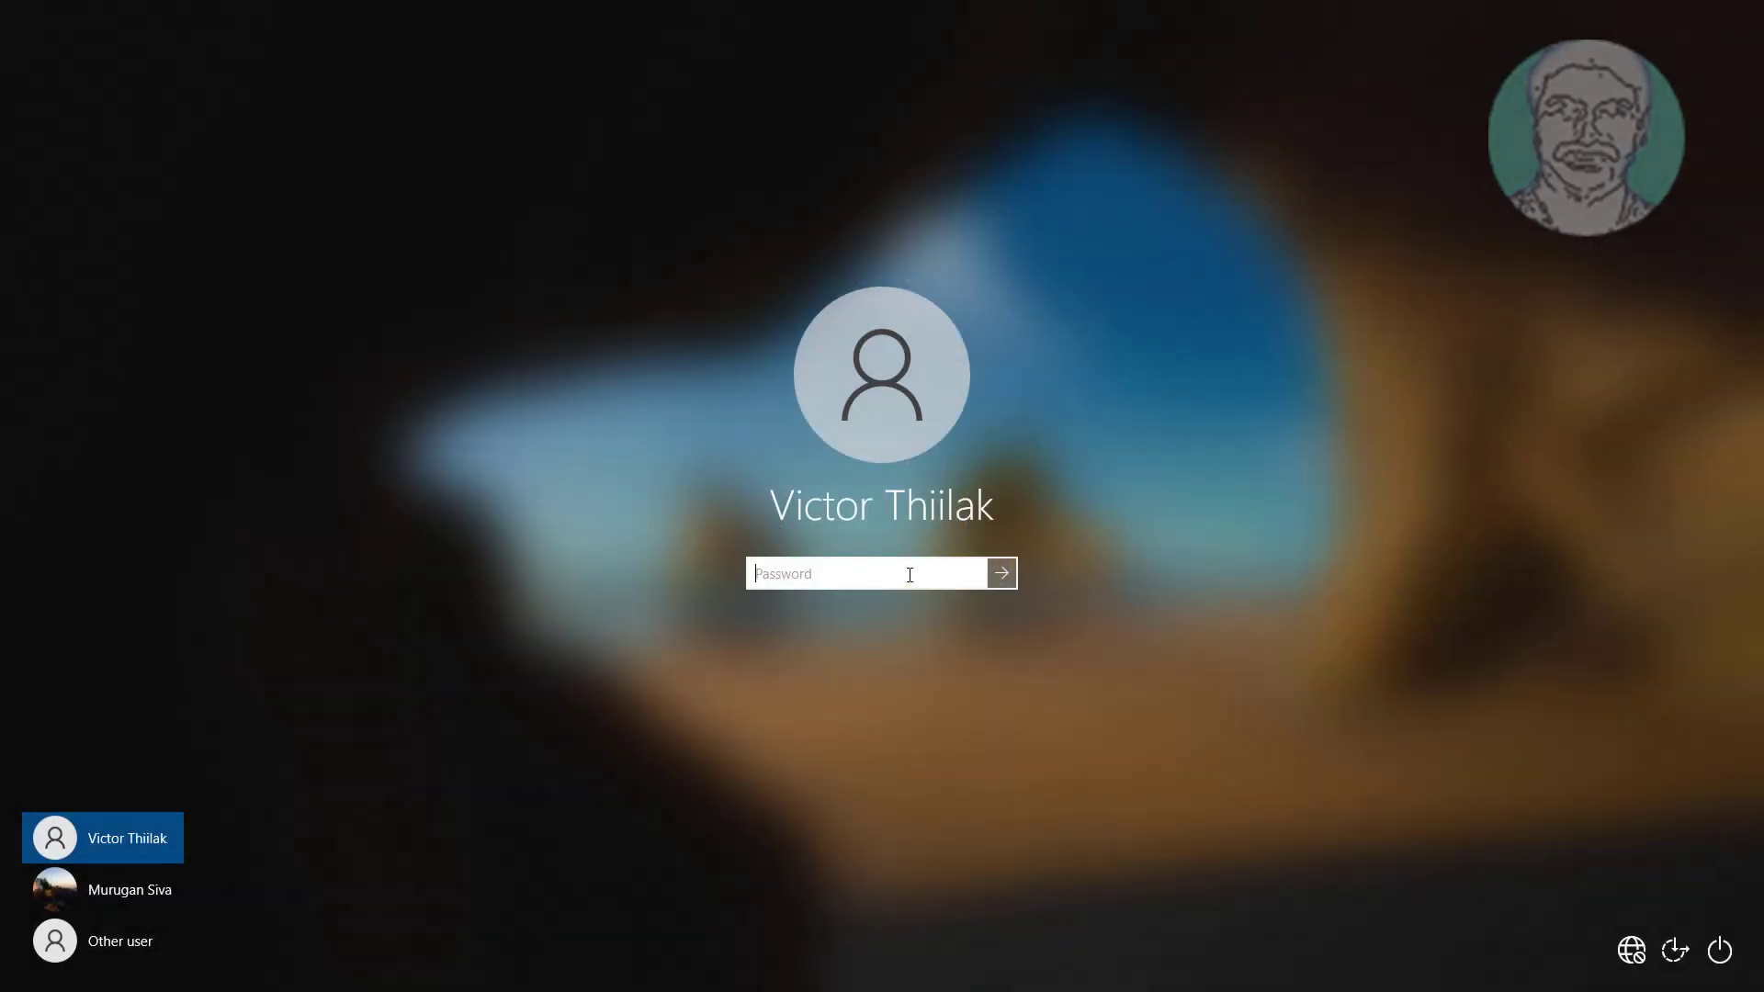
{"action": "type", "text": "•••••••"}
{"action": "key", "text": "Return"}
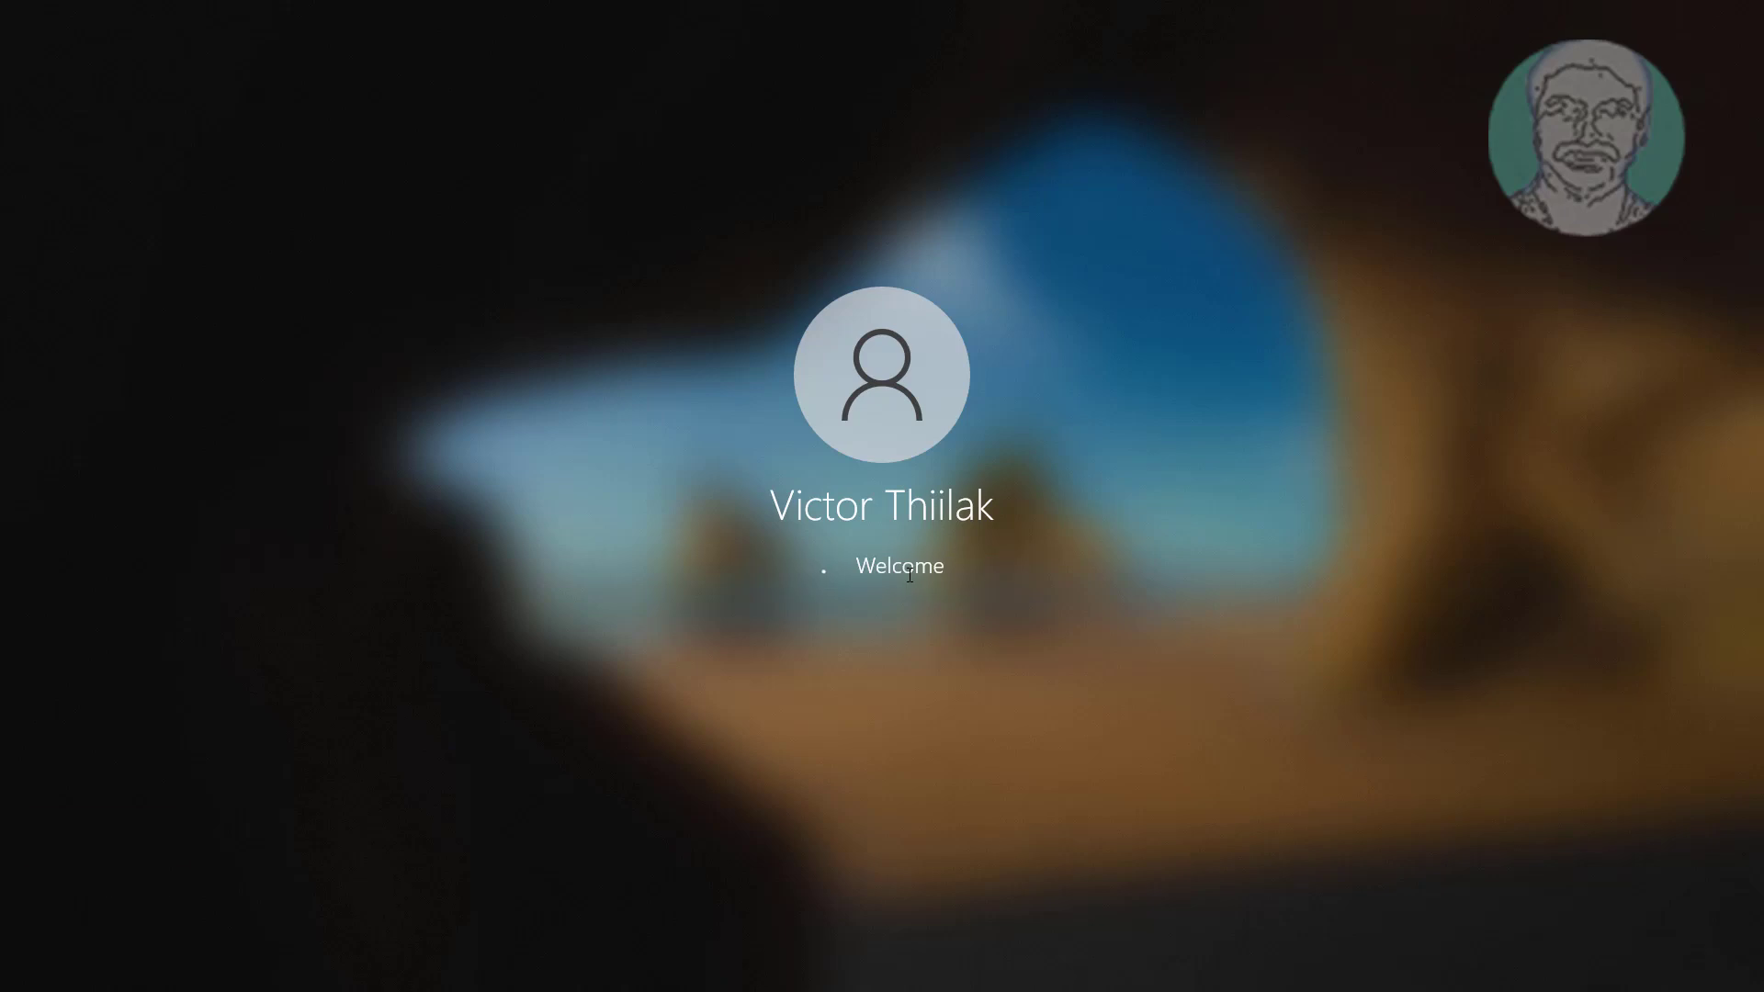